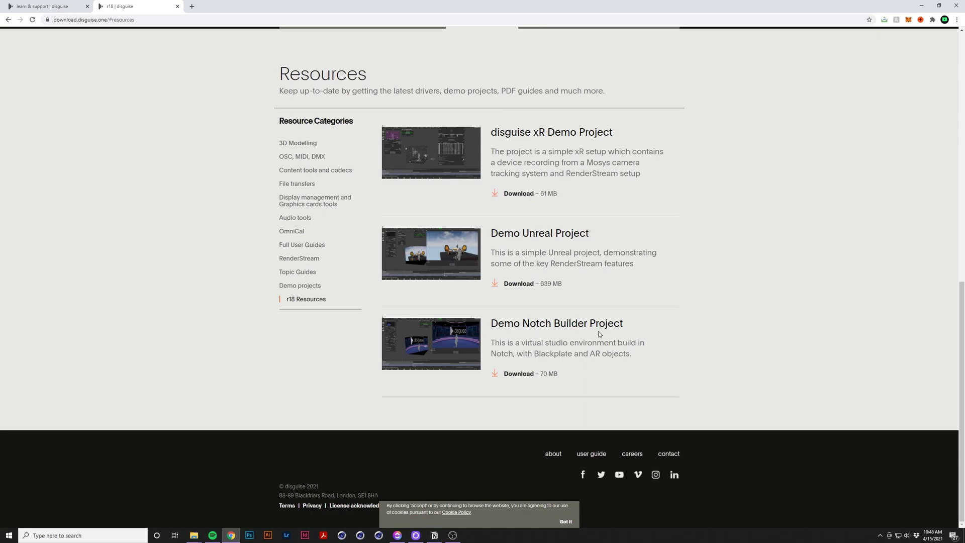
- Close the r18 resources page and open the free Designer Software License page in the disguise store
key(ctrl+w)
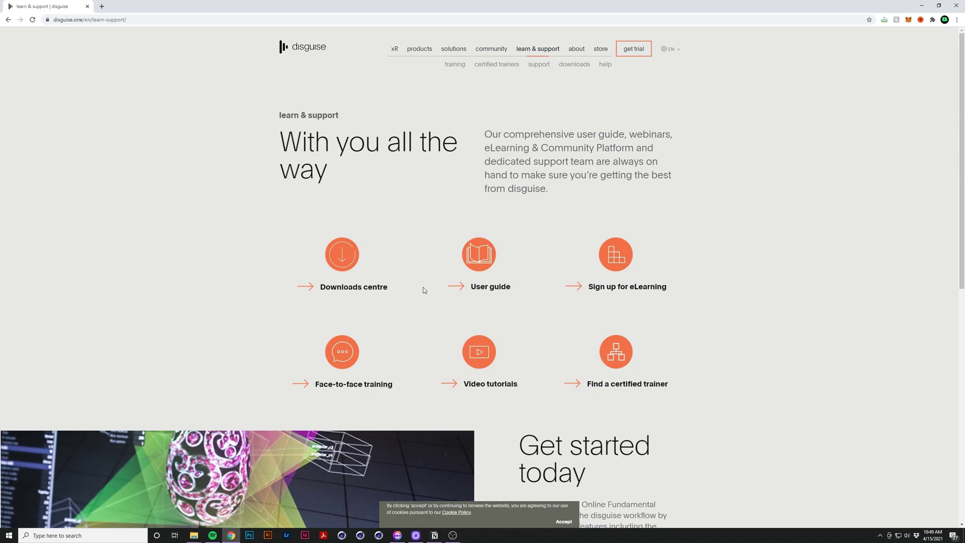
click(599, 49)
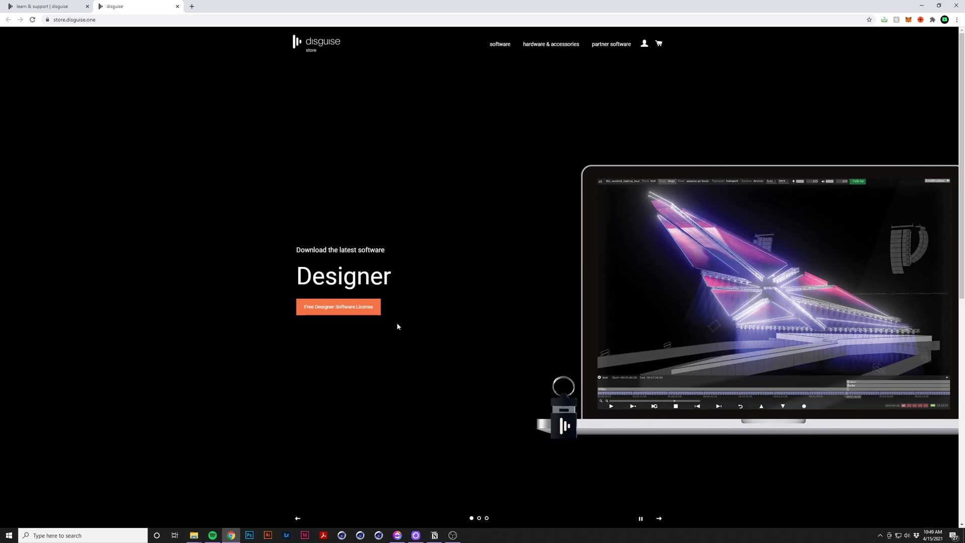
click(358, 308)
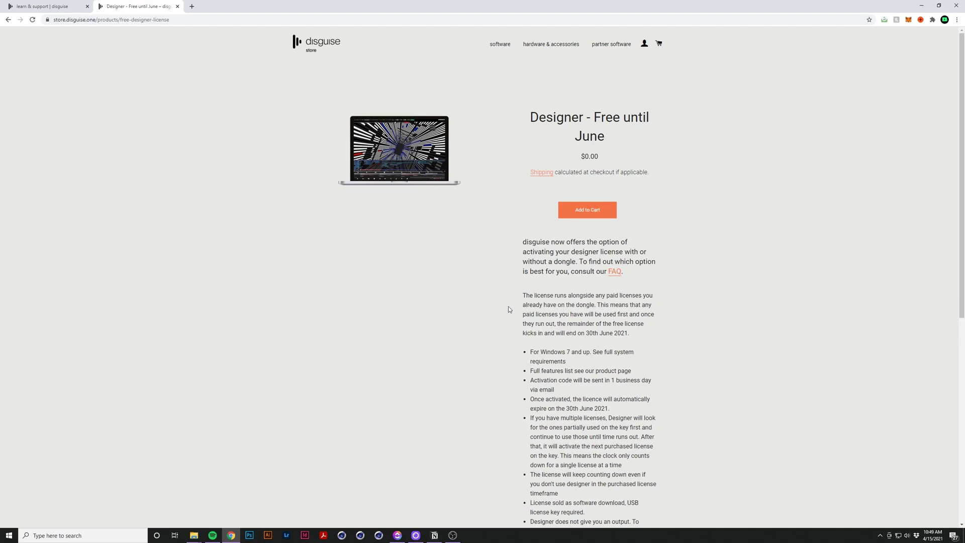
- Review the free Designer license terms, including the notes on output and playback hardware and the product title
scroll(480, 278, down, 3)
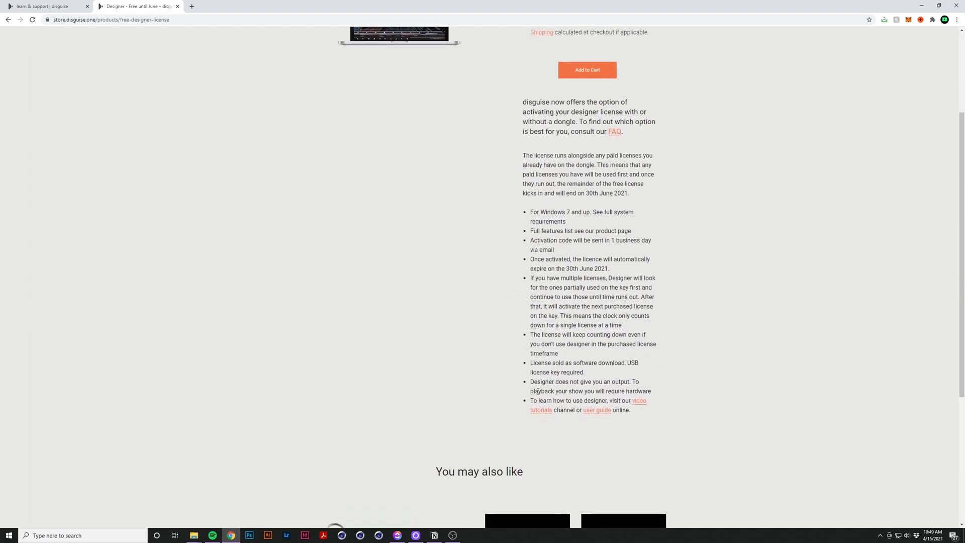
drag(531, 374, 667, 384)
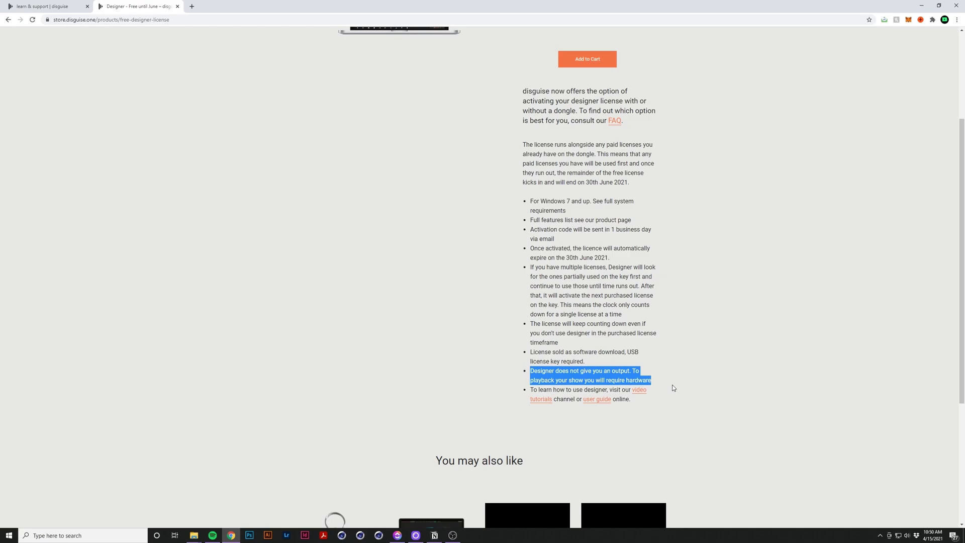
mouse_move(531, 371)
mouse_down()
mouse_move(603, 372)
mouse_move(534, 371)
mouse_up()
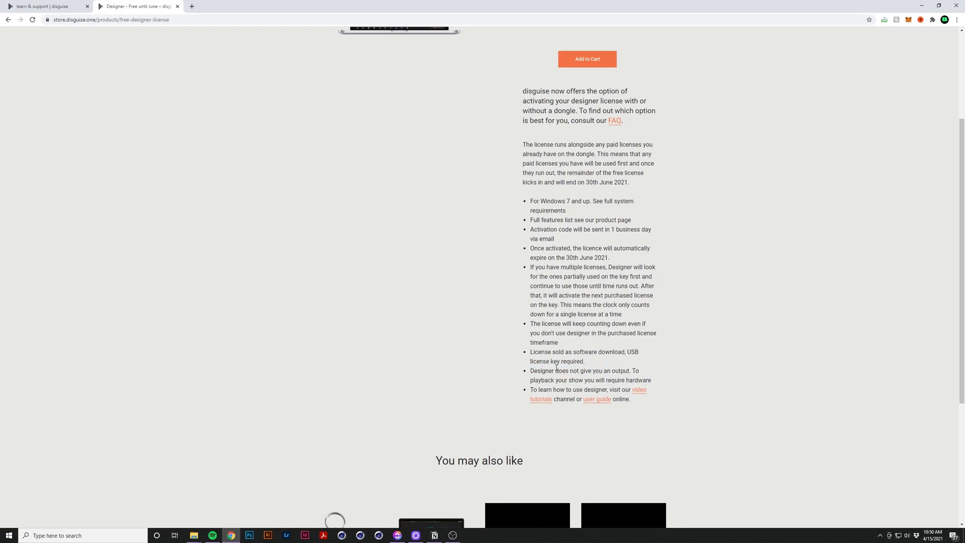
scroll(556, 369, up, 3)
drag(530, 117, 584, 117)
click(448, 120)
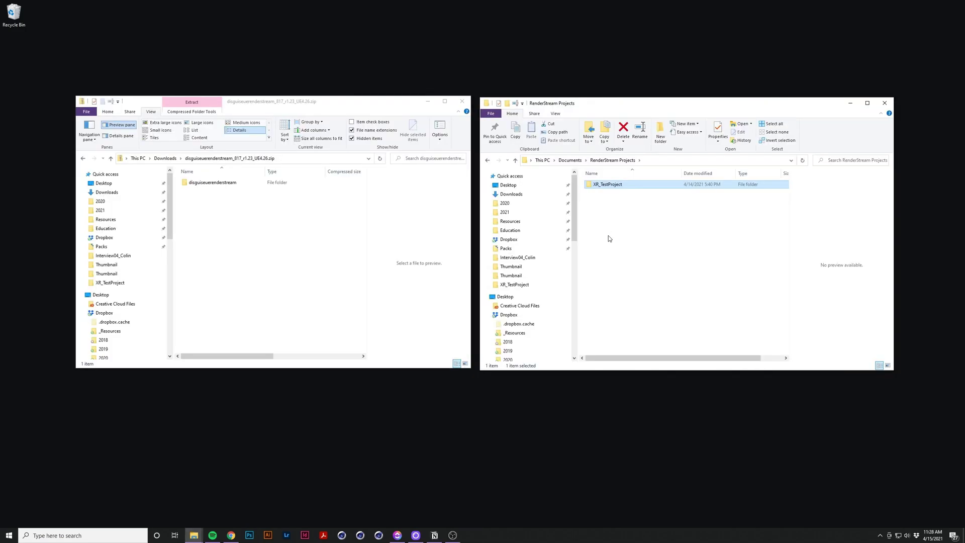
- Create a folder named Plugins inside the XR_TestProject folder
double_click(609, 185)
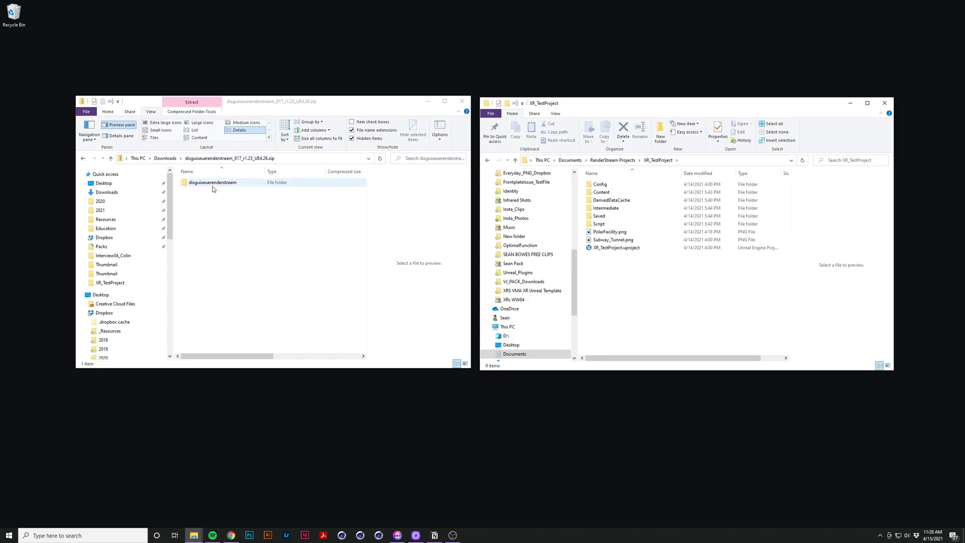
right_click(607, 269)
mouse_move(576, 406)
click(623, 404)
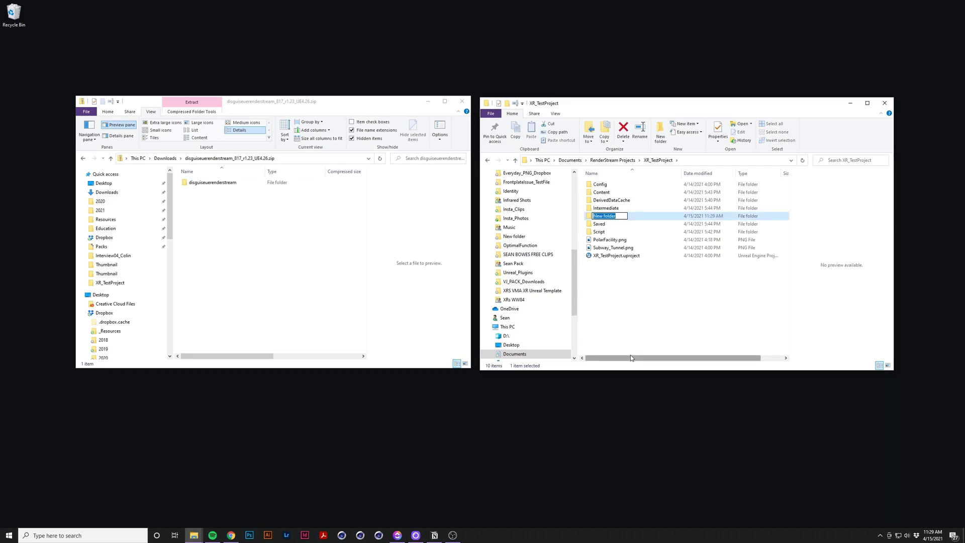
text(Plugins)
click(599, 227)
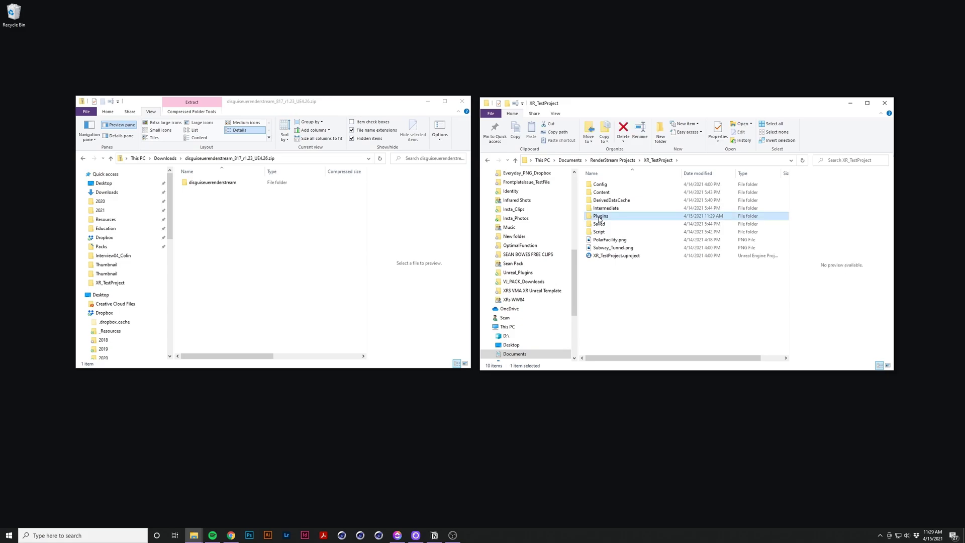
- Copy the disguiseuerenderstream folder from the downloaded zip archive into the project's Plugins folder
double_click(600, 216)
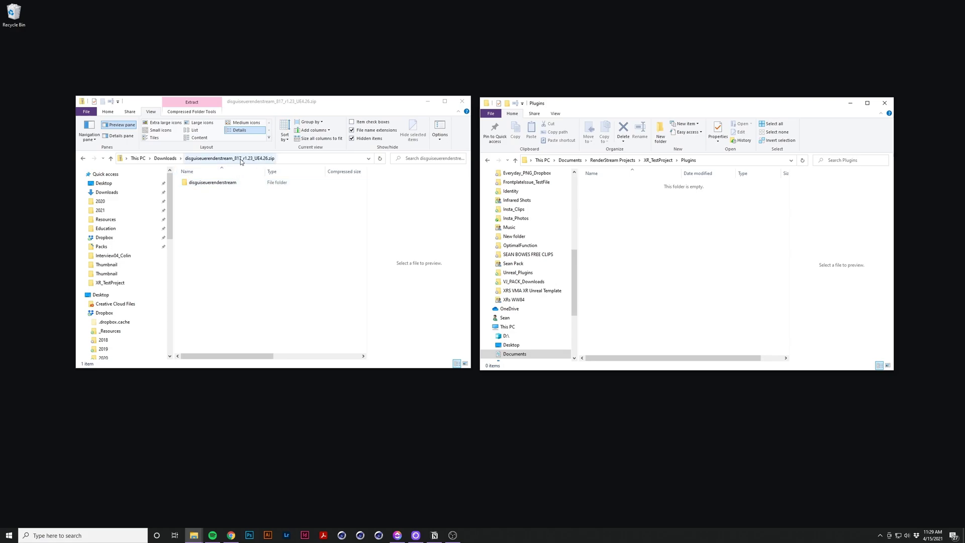
double_click(201, 185)
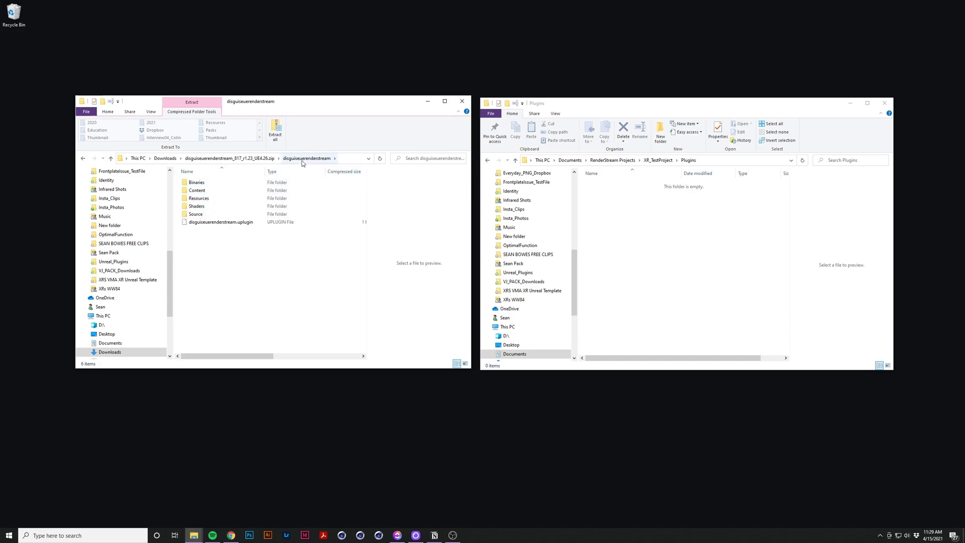
click(262, 159)
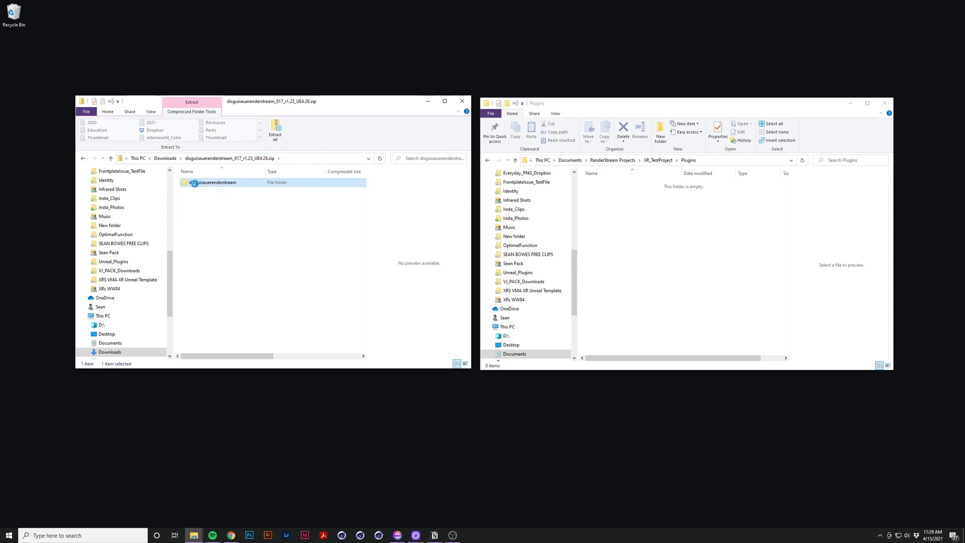
drag(190, 186, 631, 230)
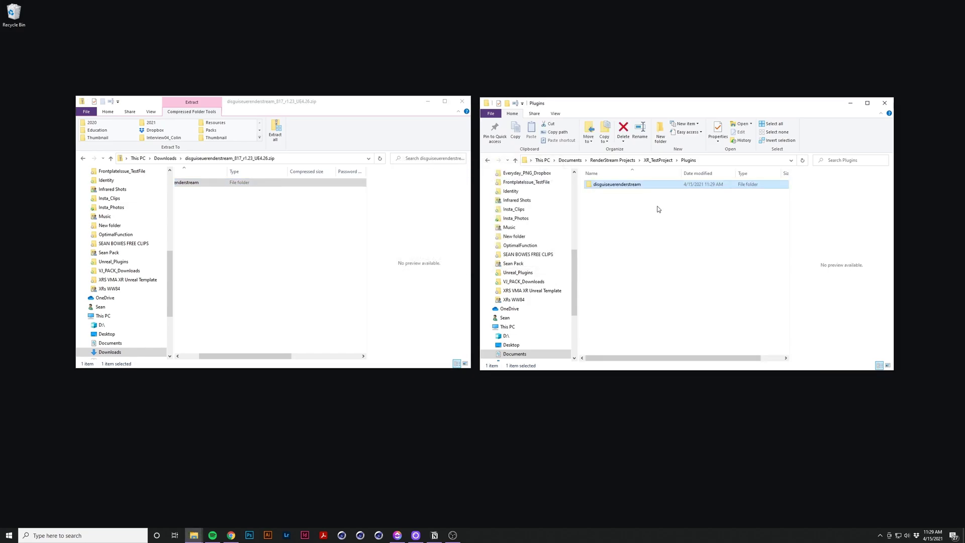
- Return to the XR_TestProject folder and open XR_TestProject.uproject in Unreal Engine
click(659, 160)
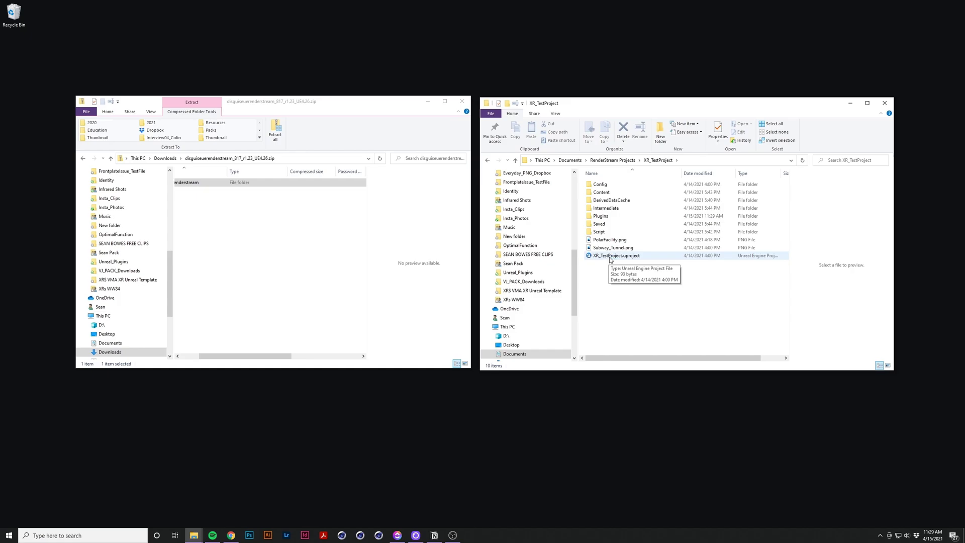
click(610, 258)
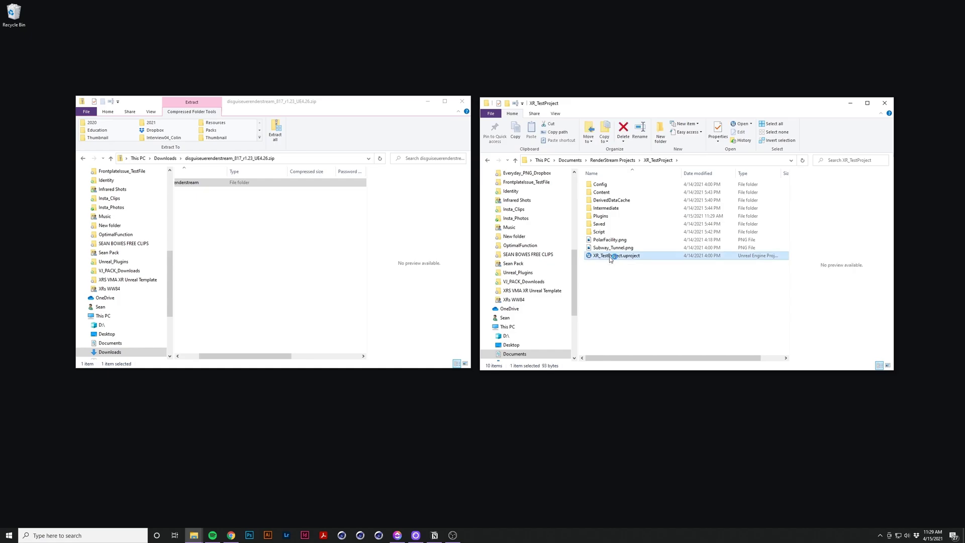
double_click(609, 256)
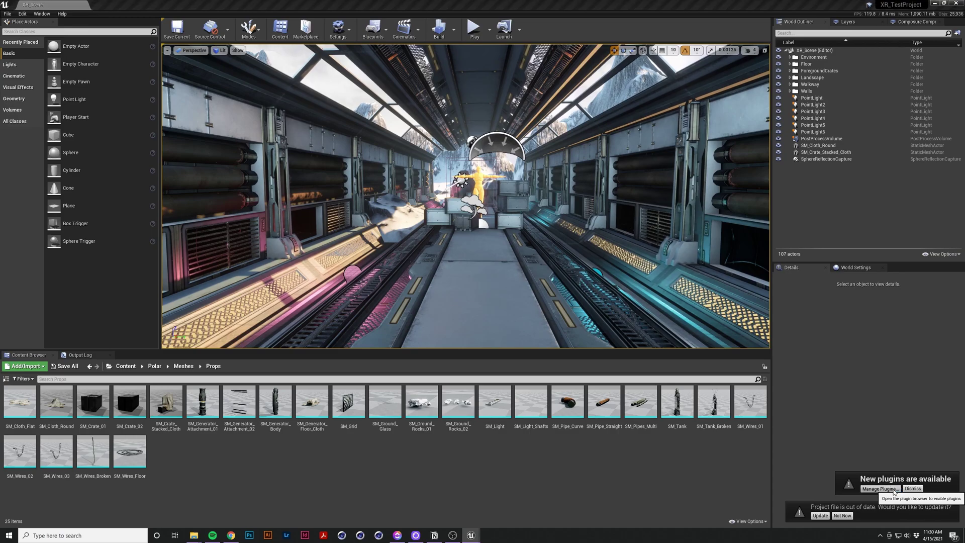
- Check the Disguise RenderStream entry among the installed plugins, and close the plugin browser
click(879, 488)
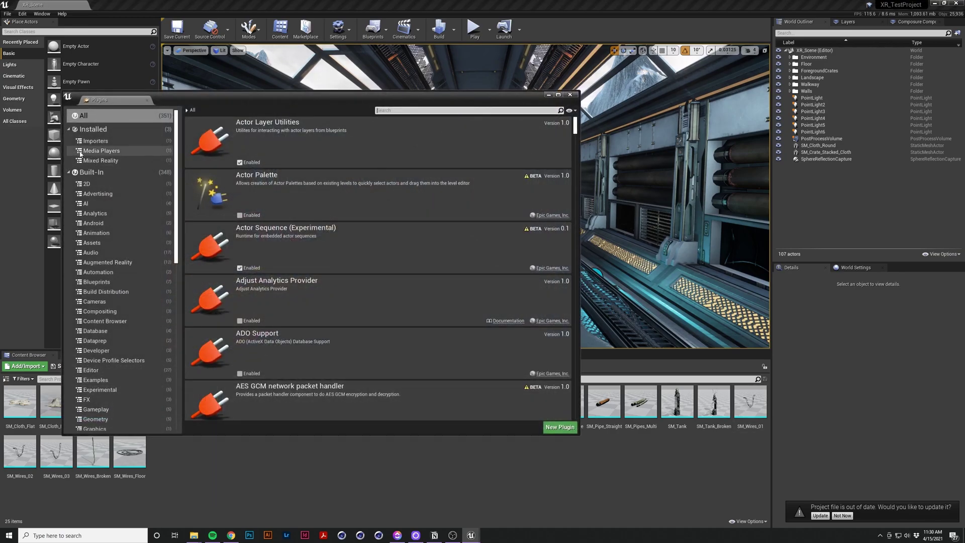
click(105, 132)
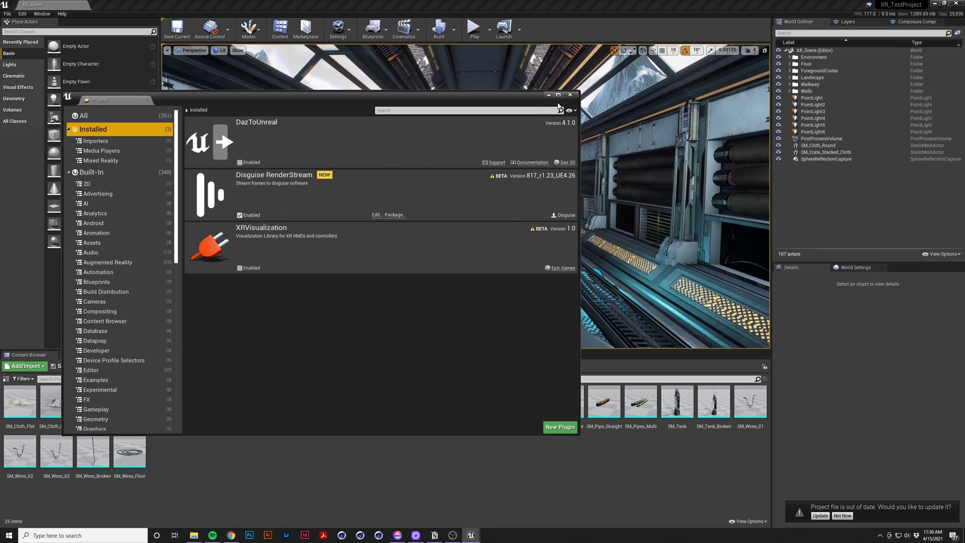
click(571, 95)
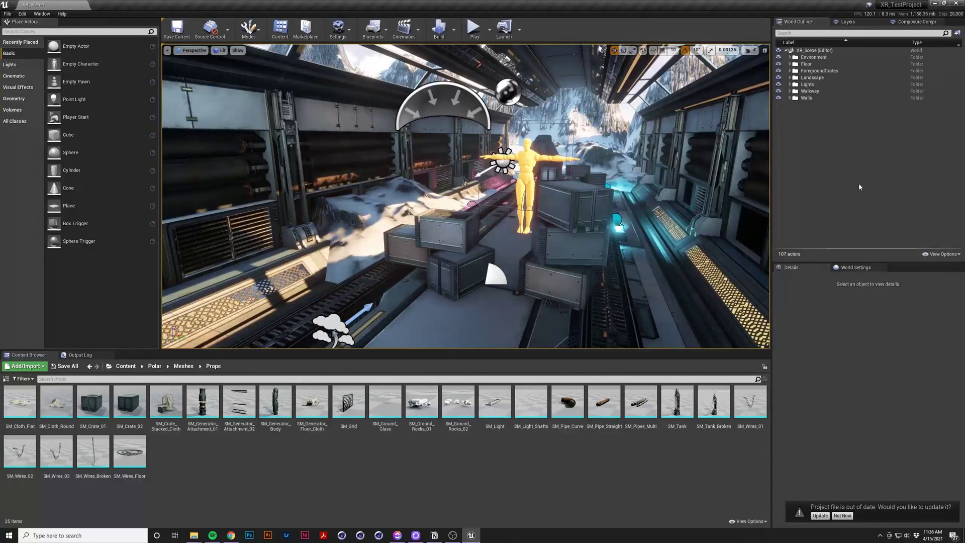
- Find the camera actors and place a Cine Camera Actor in the foreground of the tunnel scene
click(76, 31)
text(cameras)
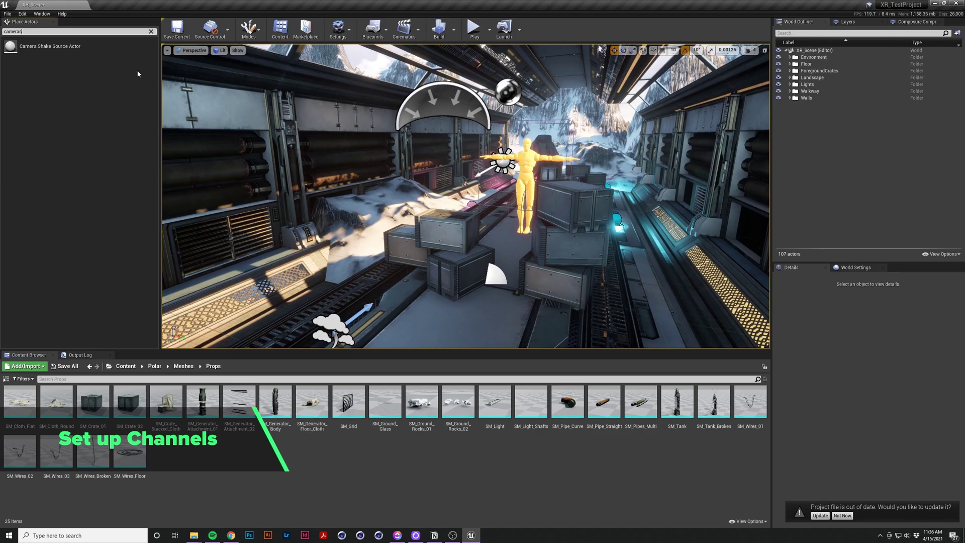
key(BackSpace)
drag(45, 135, 375, 256)
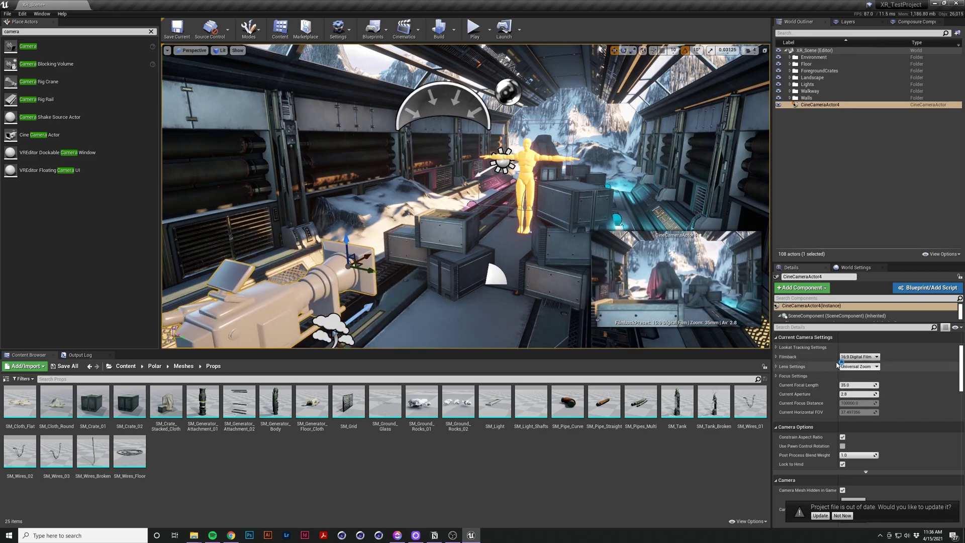
- Set the cine camera's minimum focal length to 0.001 mm in its lens settings
click(776, 367)
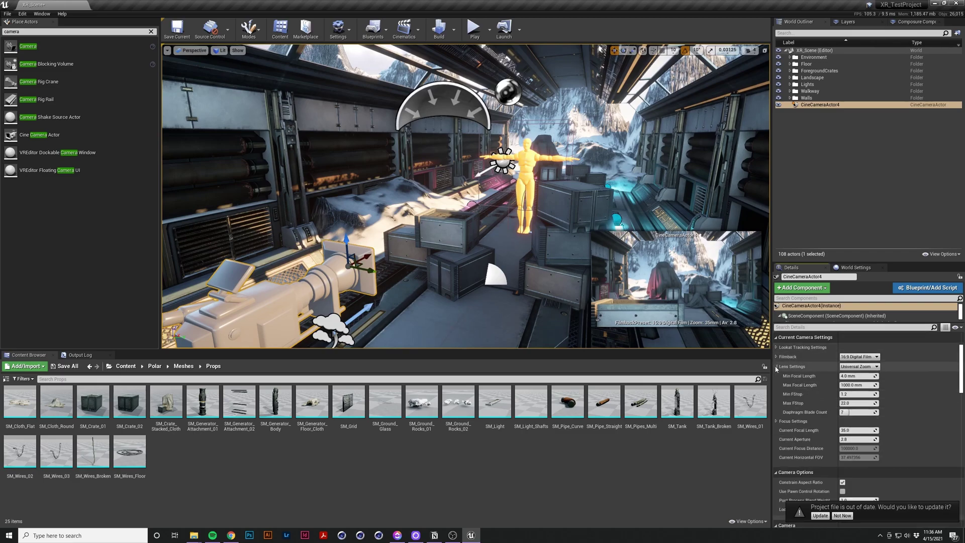
click(853, 376)
text(0)
key(Return)
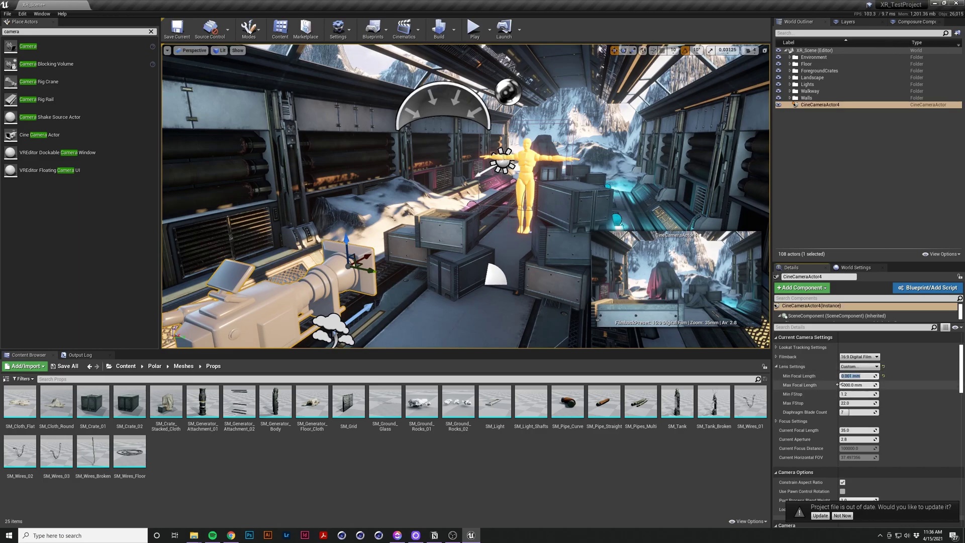
click(777, 366)
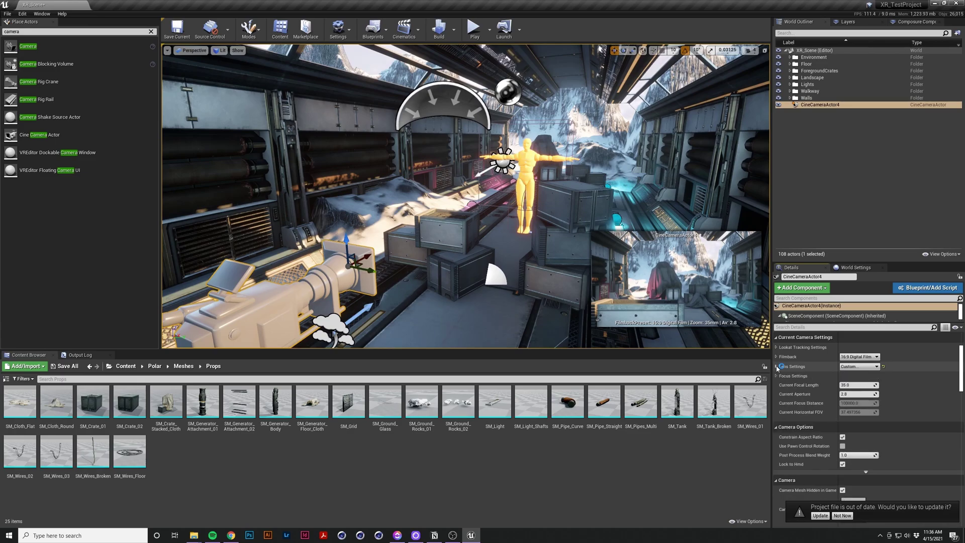
- Rename the cine camera actor as XRBackplate
click(817, 106)
text(XRBackpla)
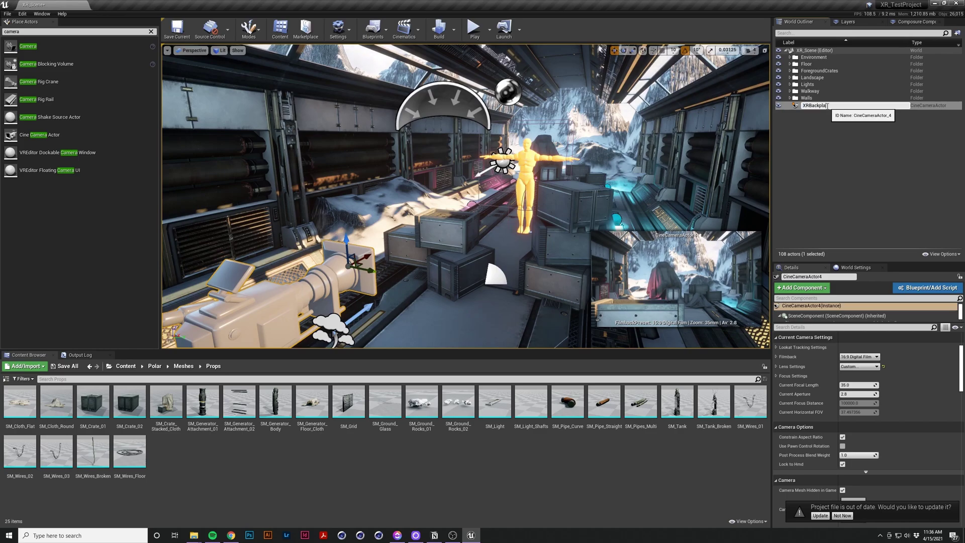
text(te)
key(Return)
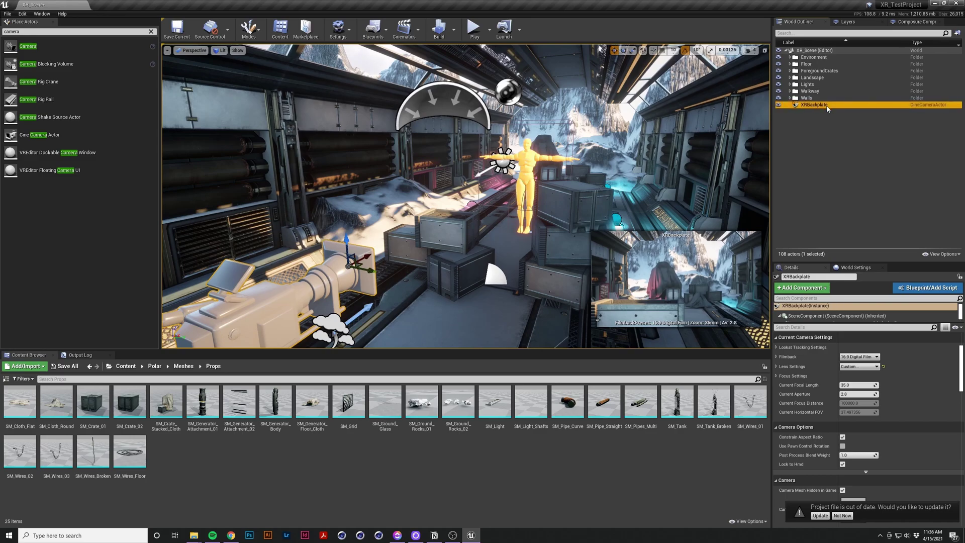
- Duplicate the XRBackplate camera and name the copy XRFrontplate
key(ctrl+w)
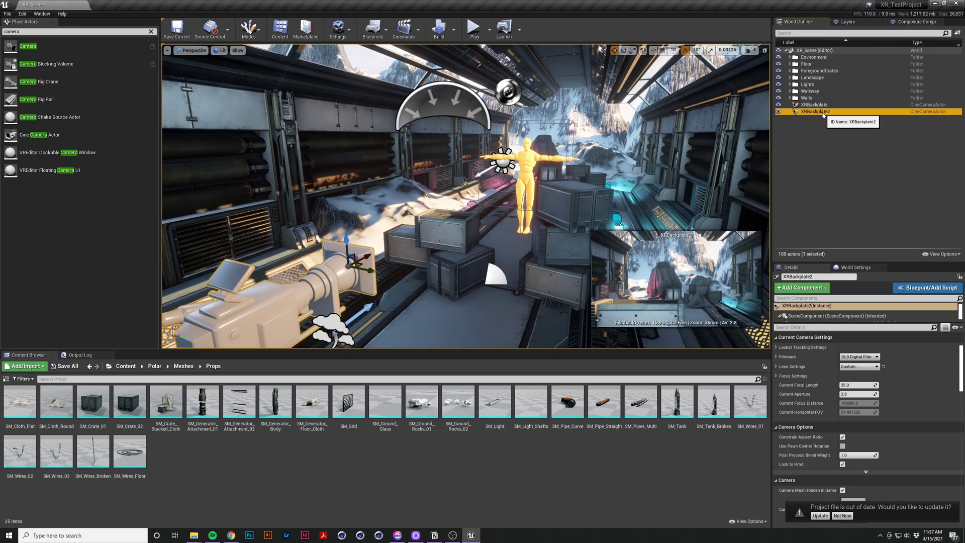
click(825, 112)
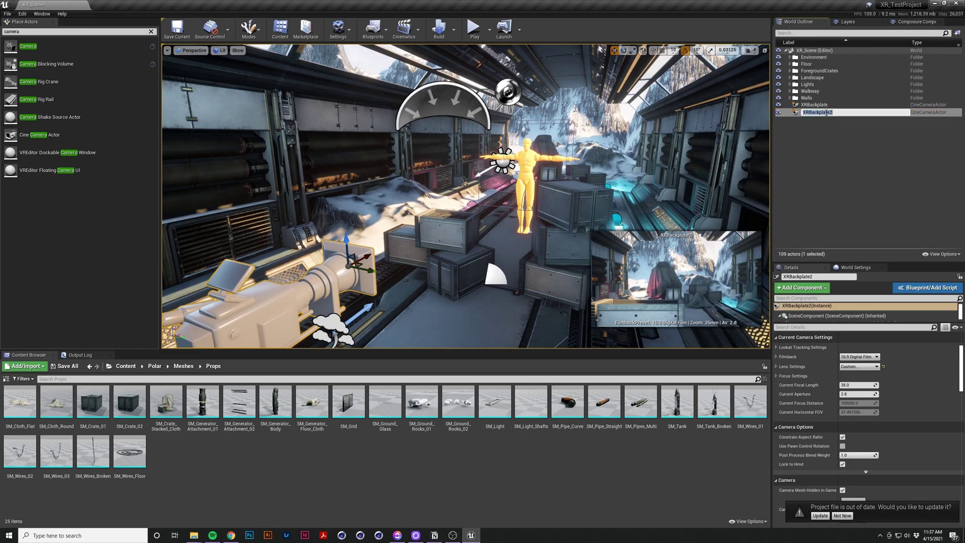
text(XRB)
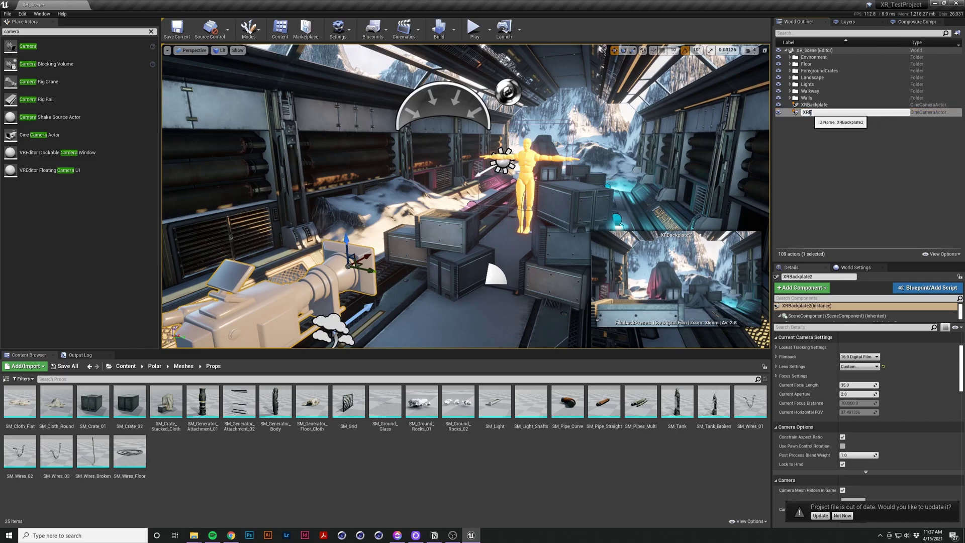
text(rontplate)
key(Return)
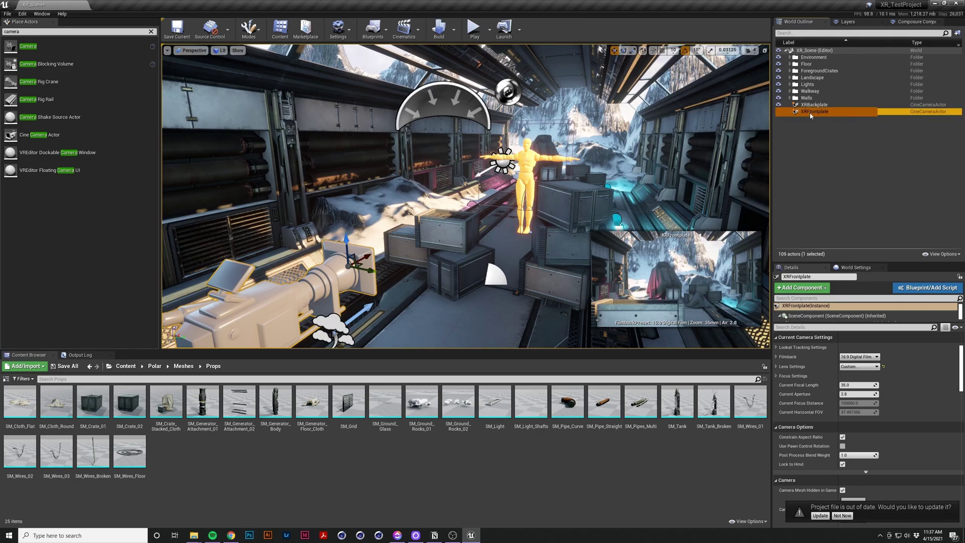
- Add a Render Stream Channel Definition component to the XRBackplate camera
click(814, 105)
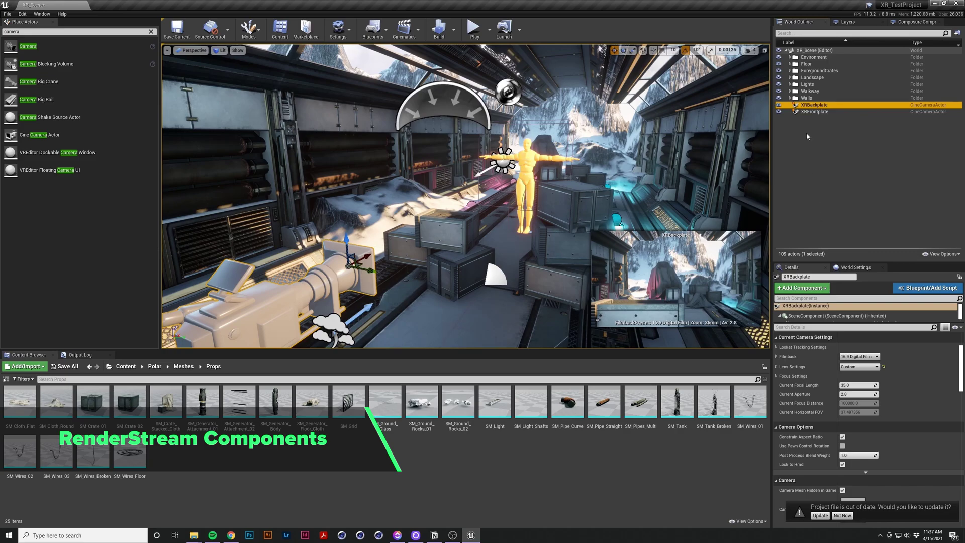
click(827, 289)
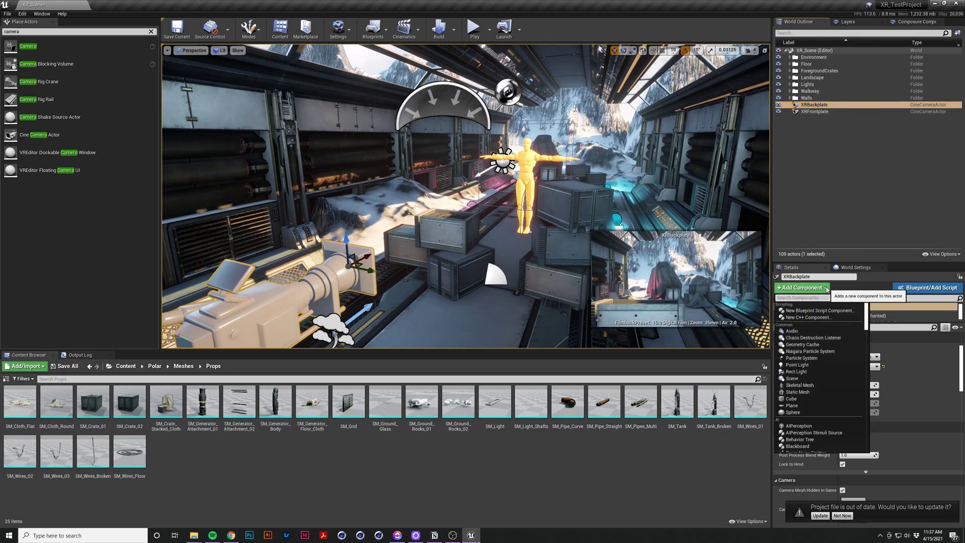
text(render)
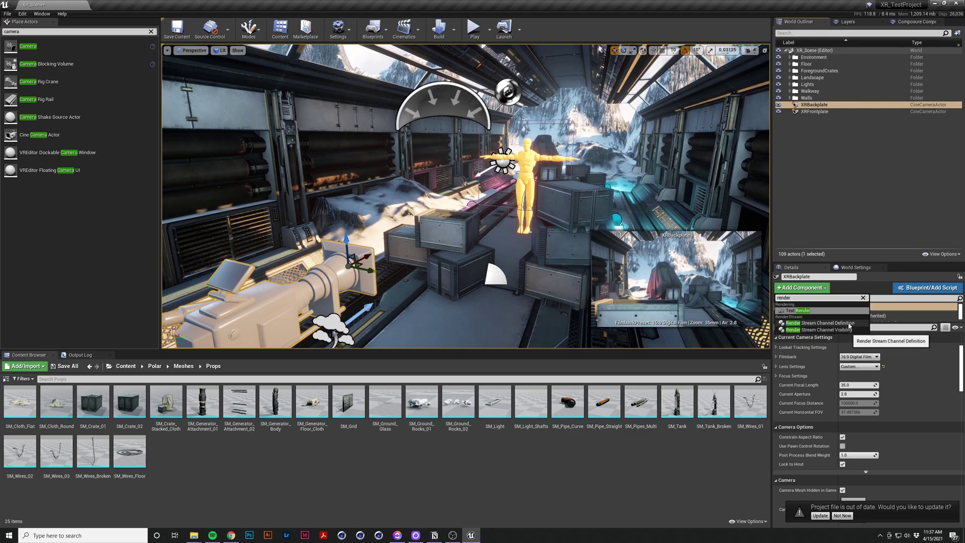
click(850, 323)
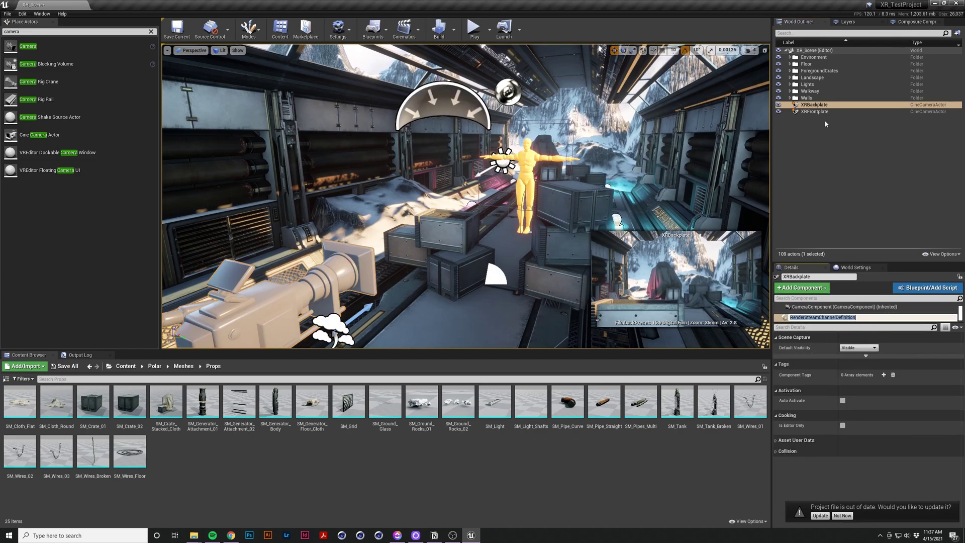
- Accept the default name of XRBackplate's channel definition component and examine its advanced Scene Capture show flags
key(Return)
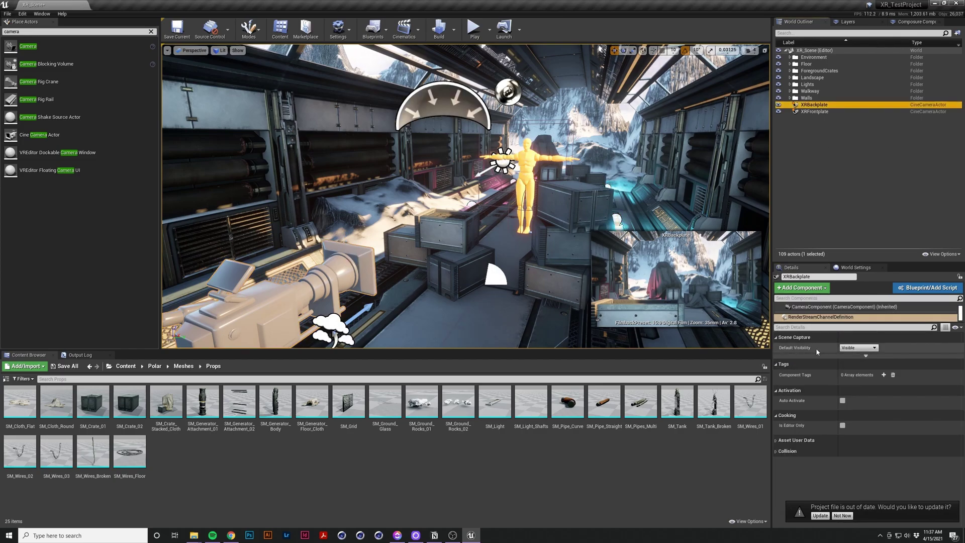
click(866, 356)
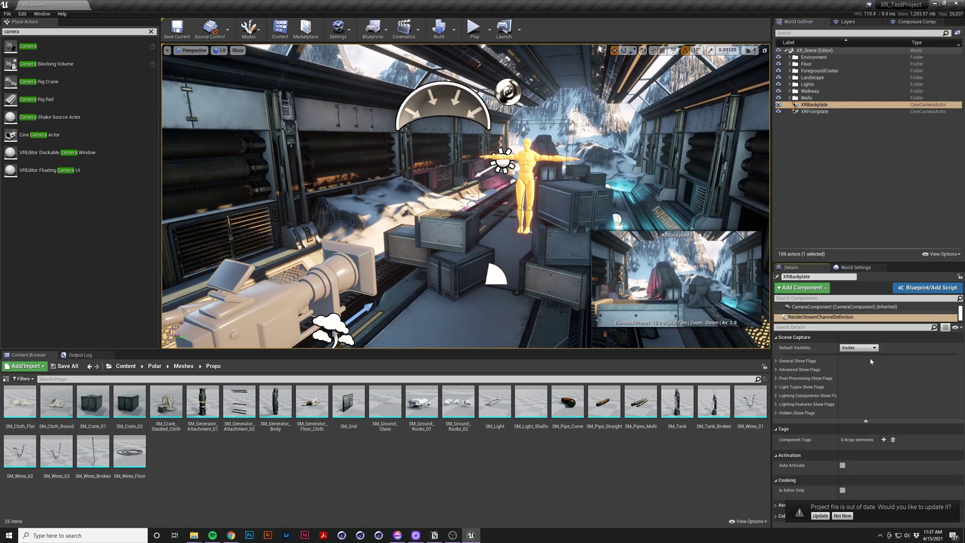
click(866, 421)
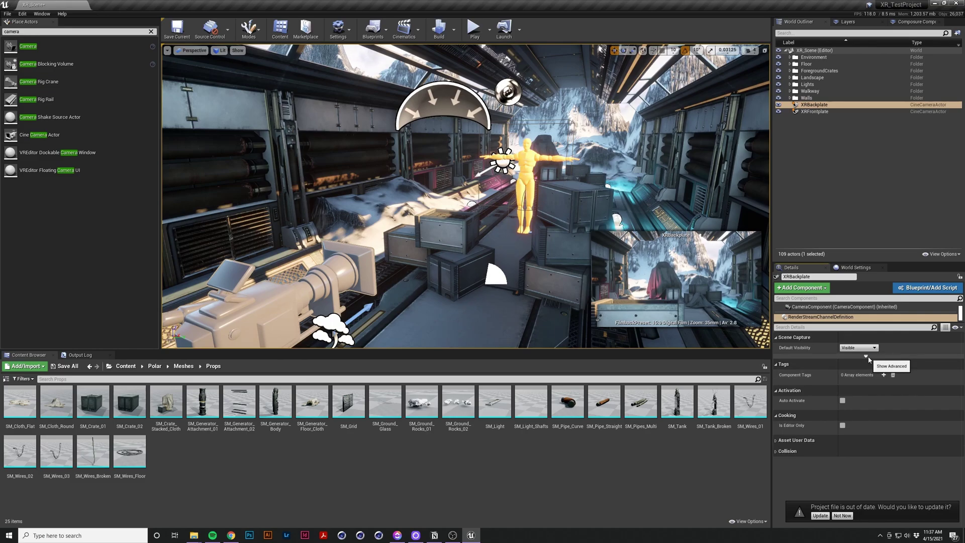
click(866, 355)
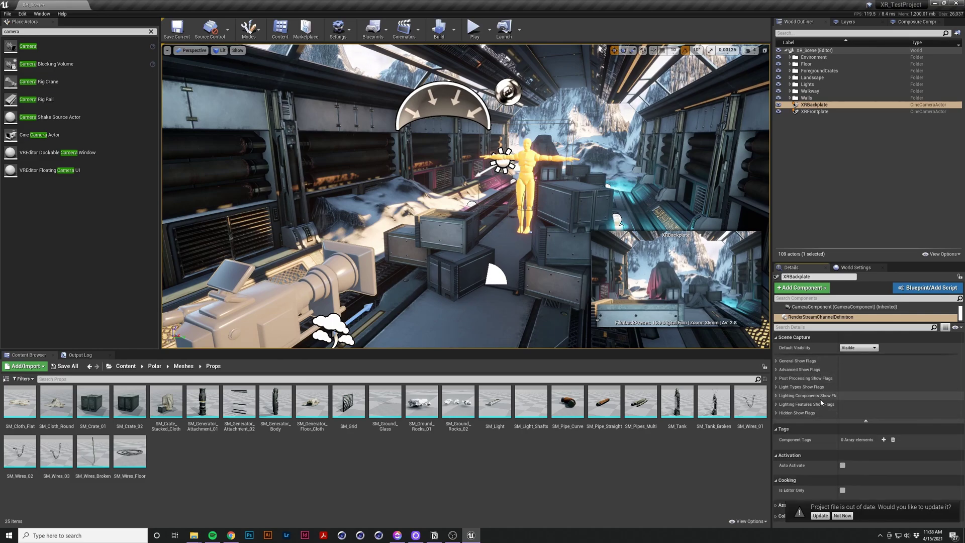
click(866, 421)
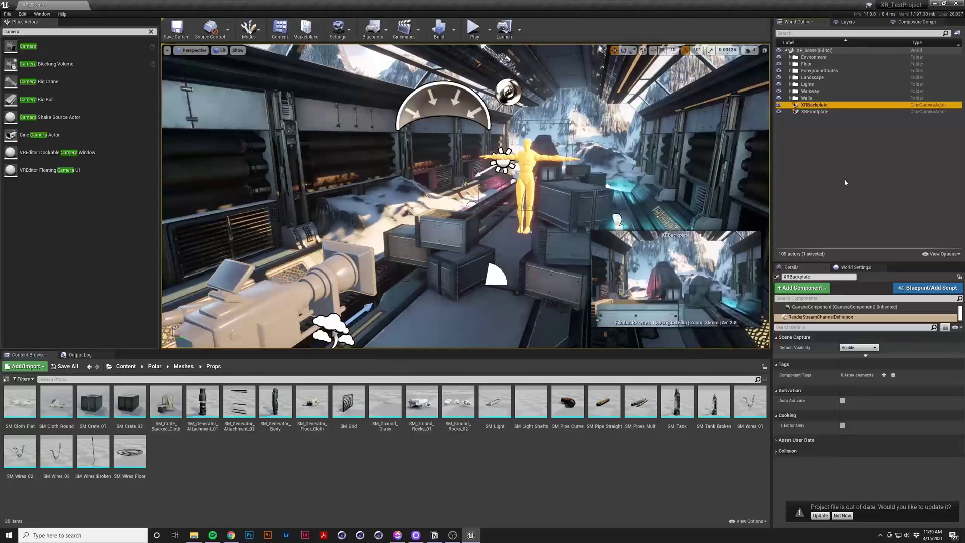
- Add a Render Stream Channel Definition component to the XRFrontplate camera, keeping the component's default name
click(823, 112)
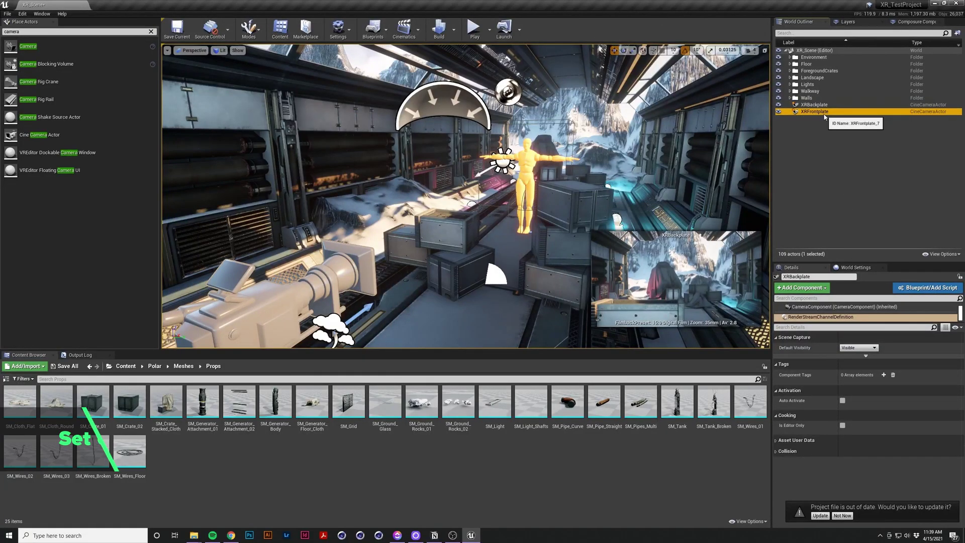
click(827, 289)
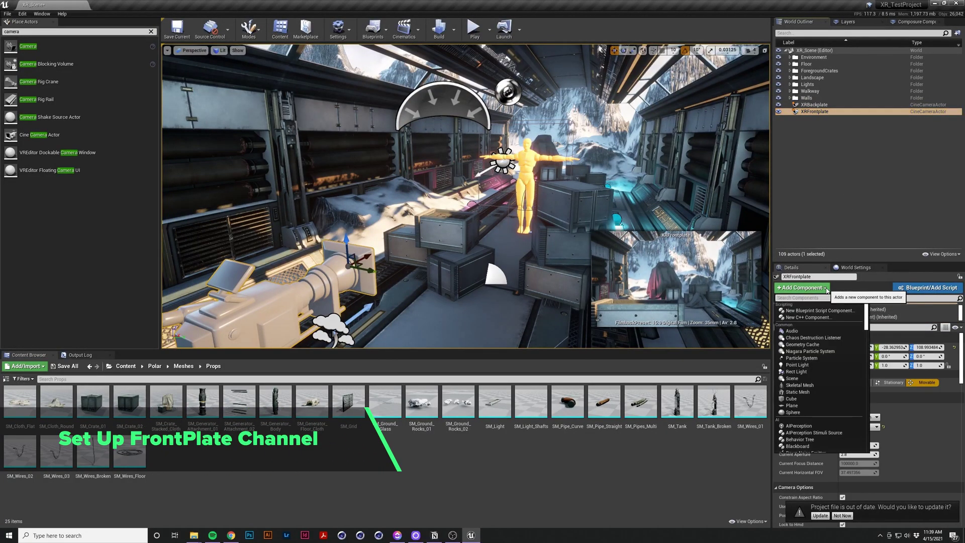
text(rend)
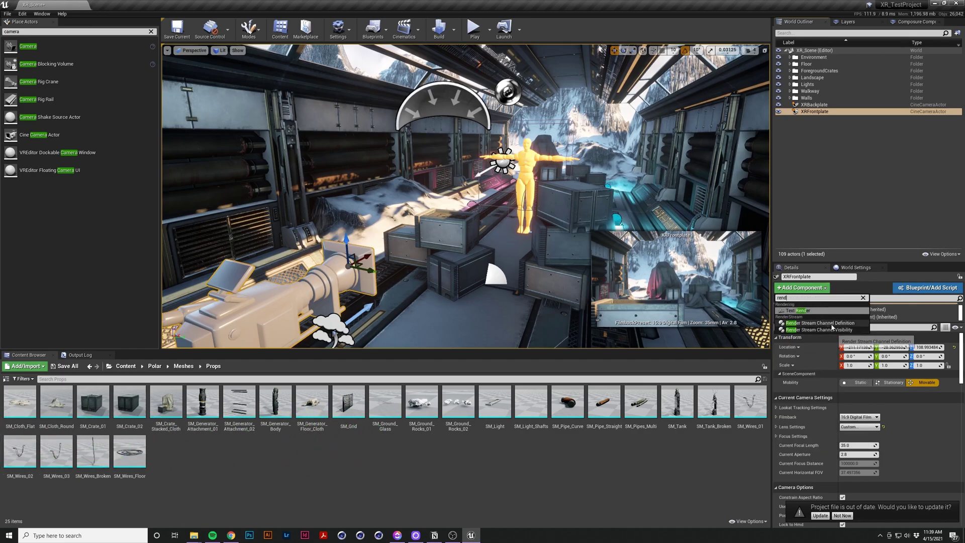
click(831, 325)
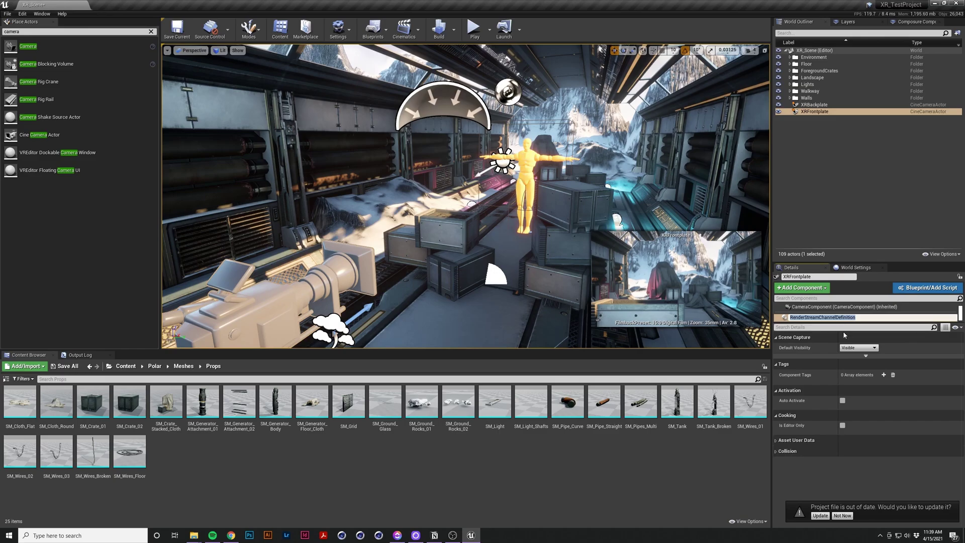
key(Return)
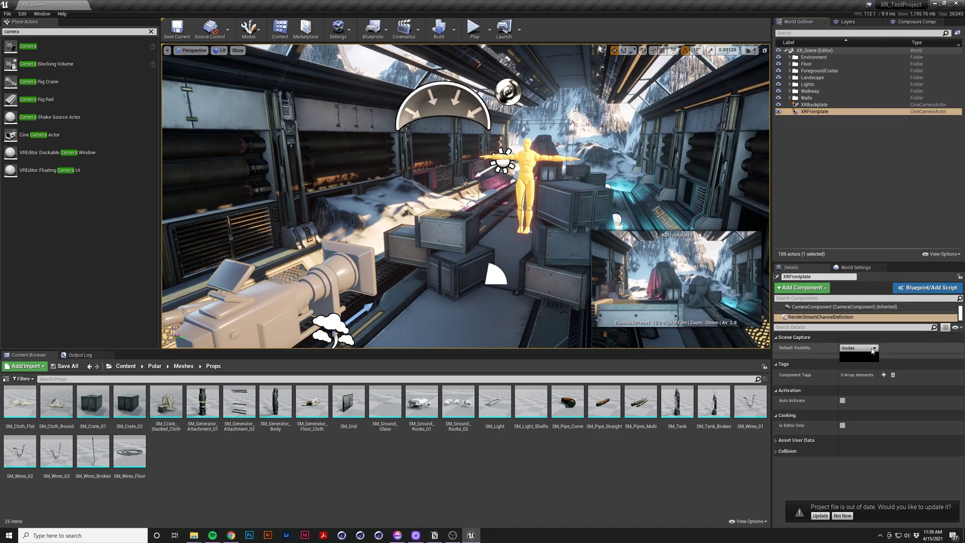
- Set the default visibility of XRFrontplate's channel definition to Hidden and clear the actor selection
click(873, 350)
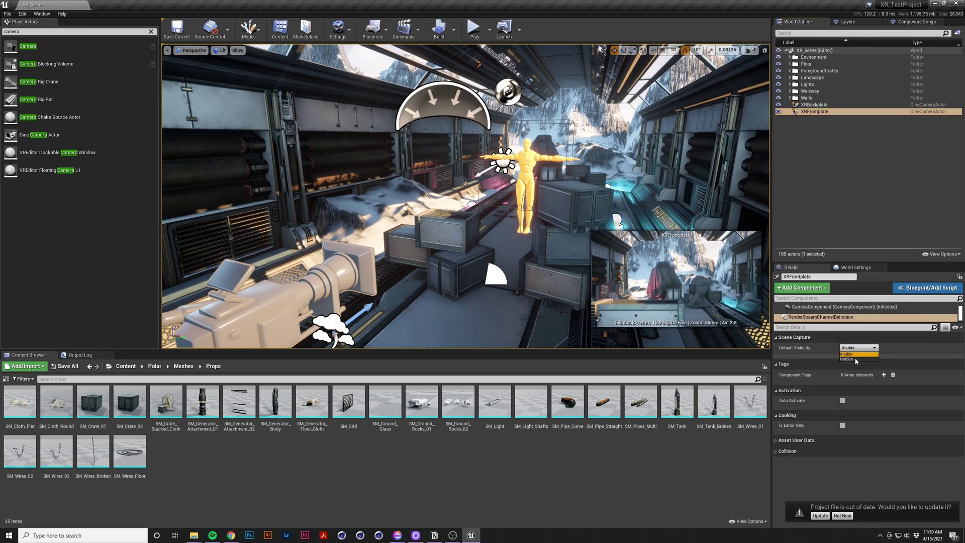
click(857, 359)
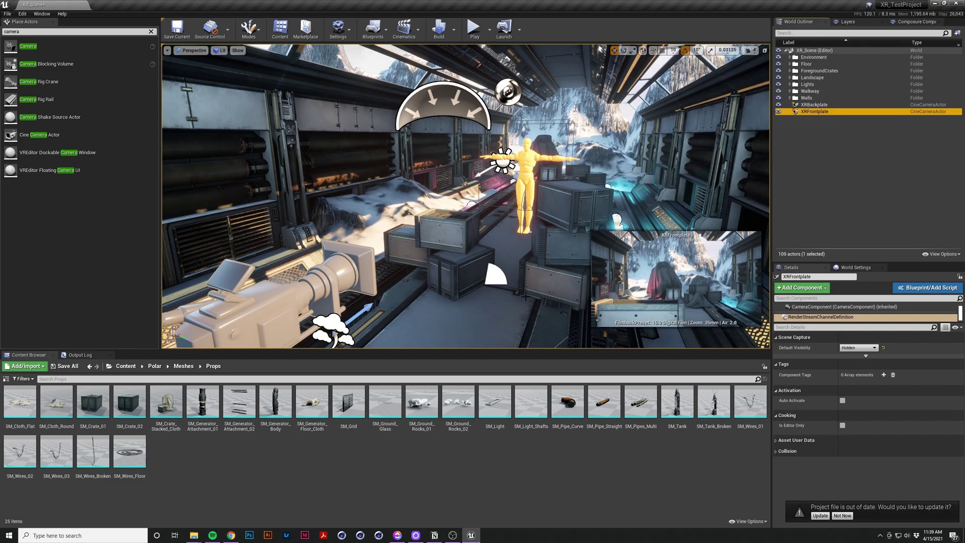
click(833, 197)
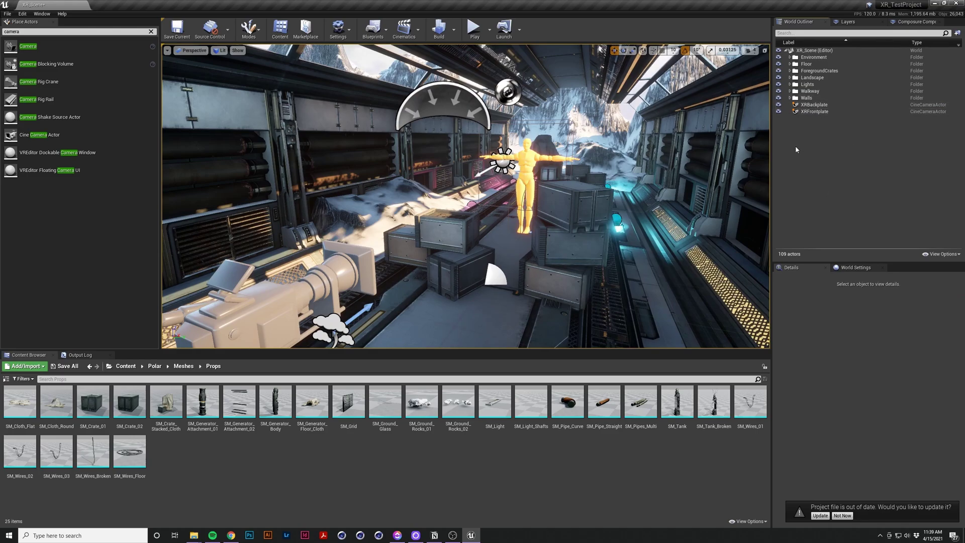
- Toggle the ForegroundCrates folder's visibility off and on to identify its objects in the scene, and expand the folder
mouse_move(539, 264)
right_down()
mouse_move(533, 257)
mouse_move(551, 254)
mouse_move(495, 234)
mouse_move(475, 244)
mouse_move(543, 247)
mouse_move(525, 247)
mouse_move(539, 265)
right_up()
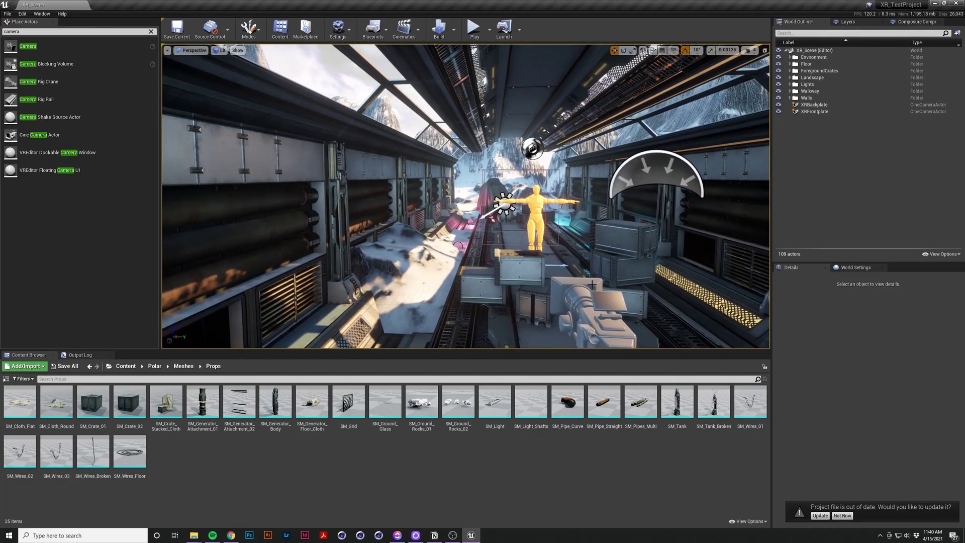
mouse_move(540, 265)
right_down()
mouse_move(528, 265)
mouse_move(561, 263)
mouse_move(523, 264)
mouse_move(563, 264)
mouse_move(535, 264)
right_up()
click(820, 71)
click(779, 71)
click(779, 71)
click(790, 72)
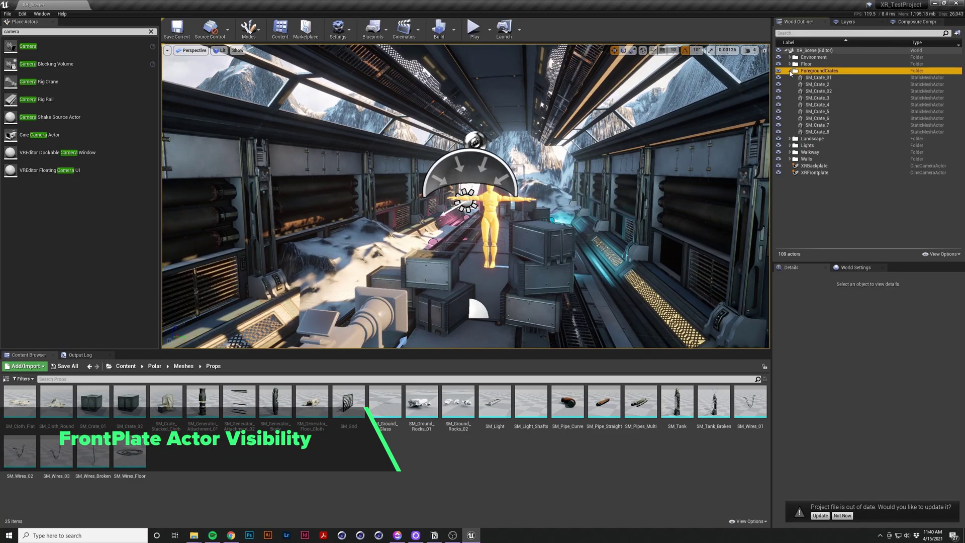
- Add a Render Stream Channel Visibility component to SM_Crate_01, forcing it visible for XRFrontplate and hidden for XRBackplate
click(831, 78)
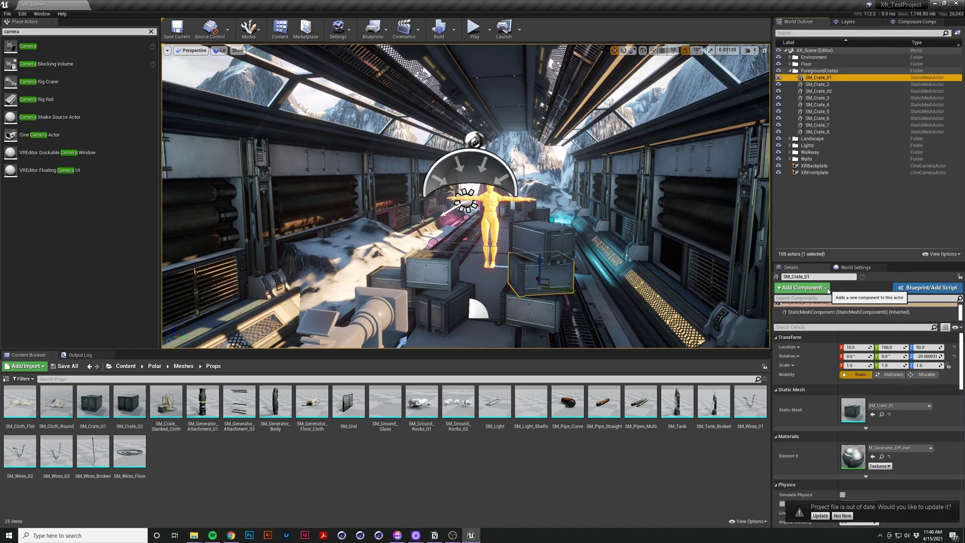
click(827, 290)
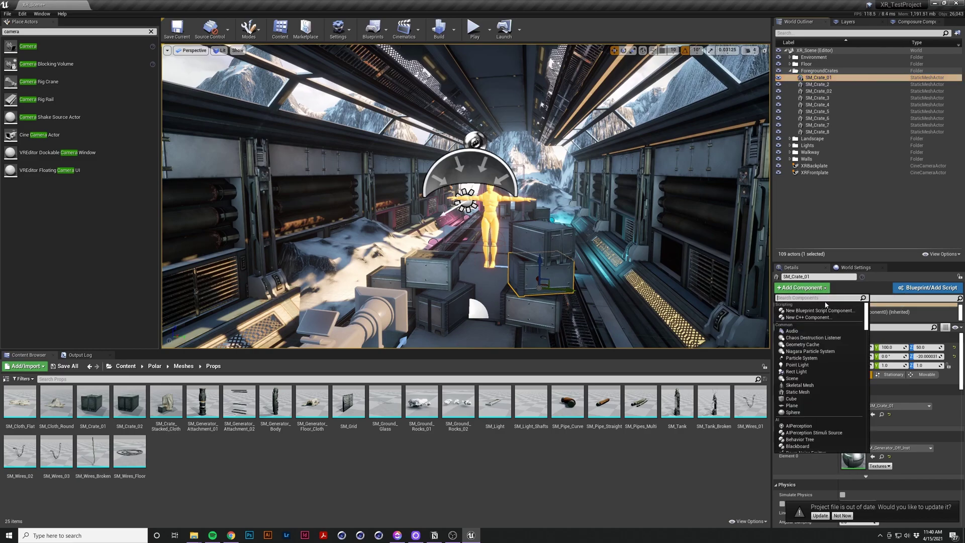
text(render)
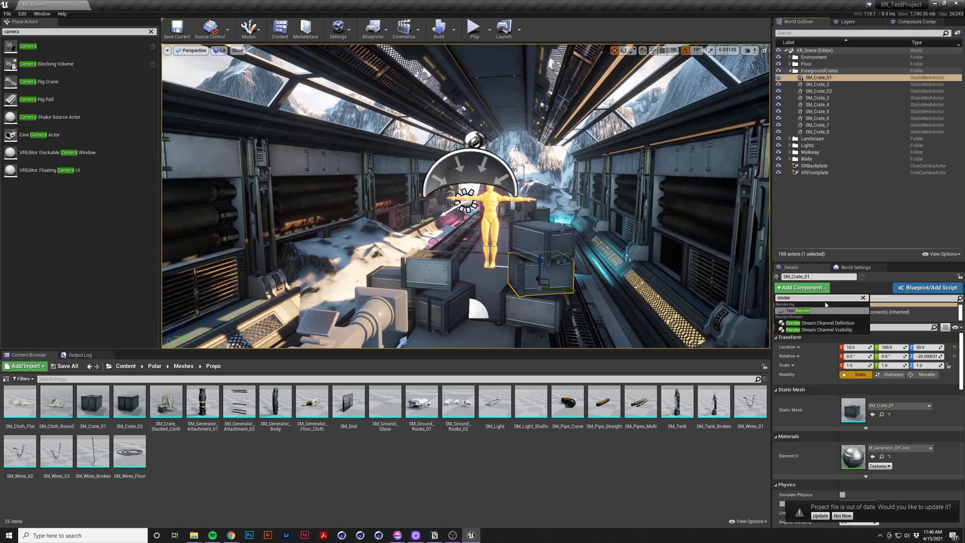
click(844, 331)
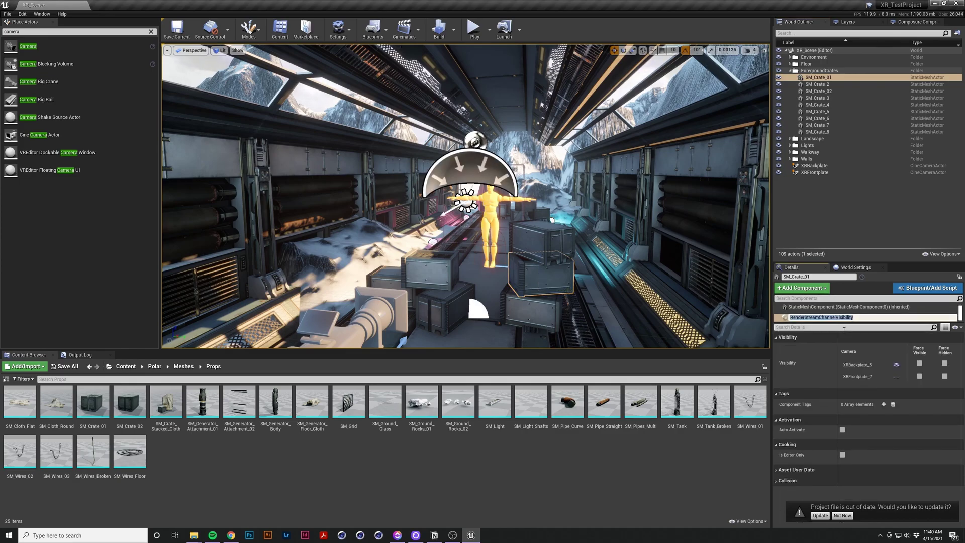
click(920, 377)
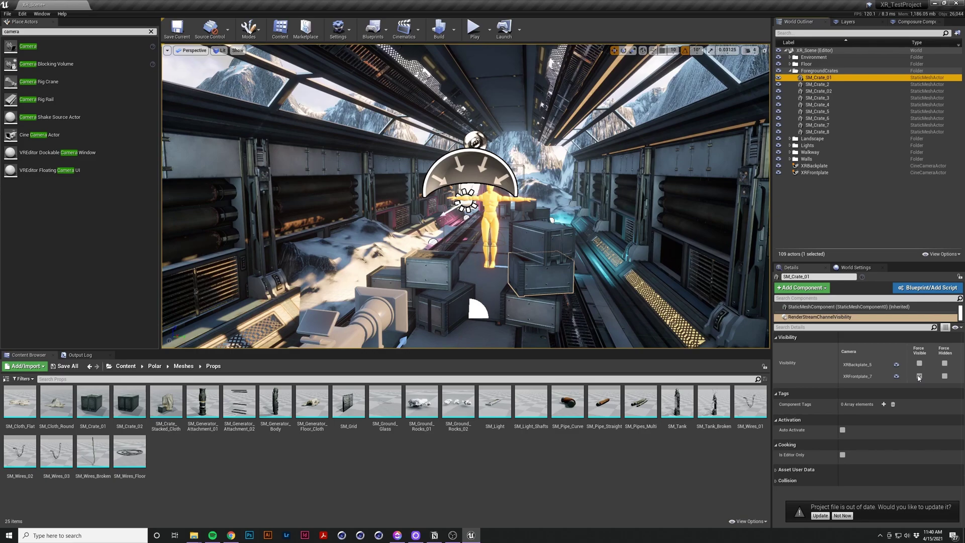
click(945, 364)
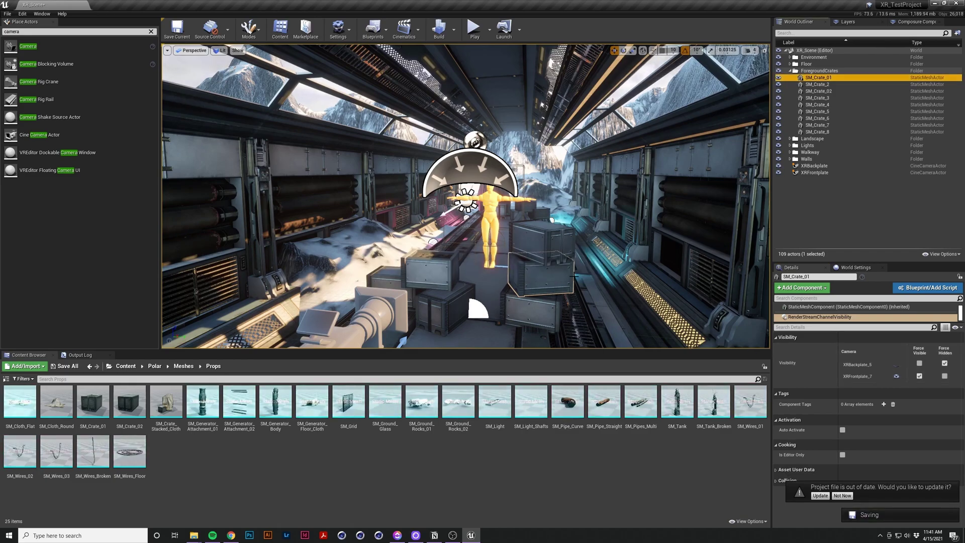
- Add a Render Stream Channel Visibility component to SM_Crate_2
click(818, 91)
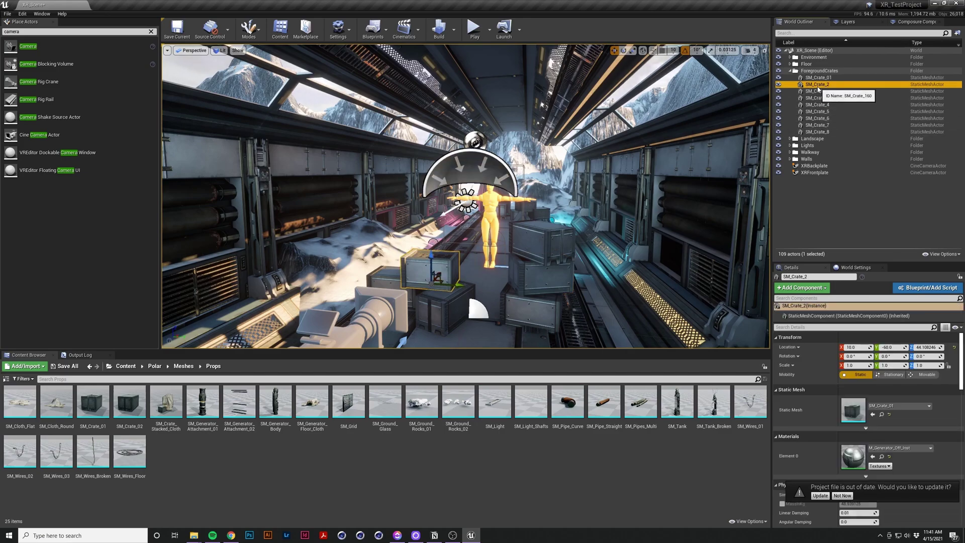
click(815, 288)
text(v)
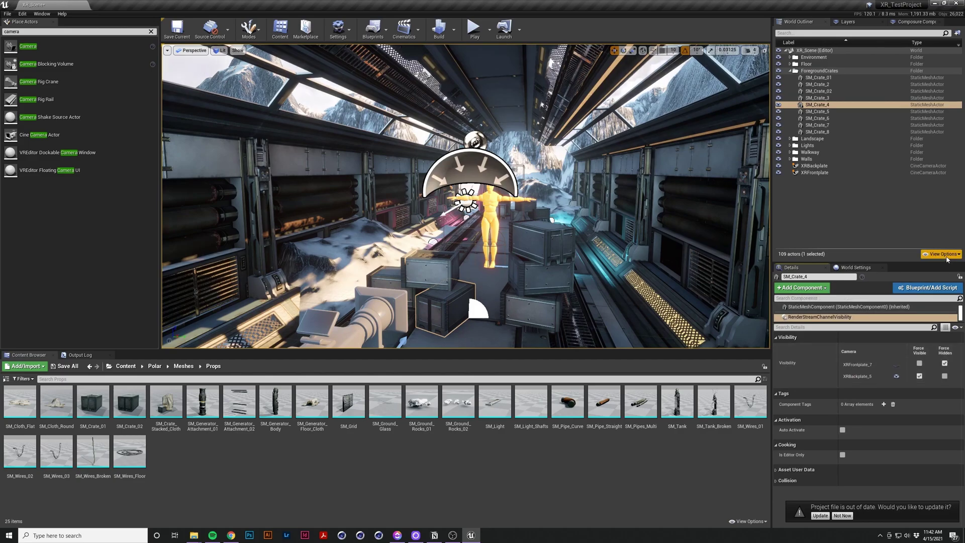
- Add a Render Stream Channel Visibility component to each of SM_Crate_5, SM_Crate_6, SM_Crate_7 and SM_Crate_8
click(818, 111)
double_click(822, 317)
click(817, 118)
click(815, 288)
click(822, 313)
click(817, 126)
click(814, 288)
click(823, 313)
click(817, 132)
click(814, 288)
click(823, 312)
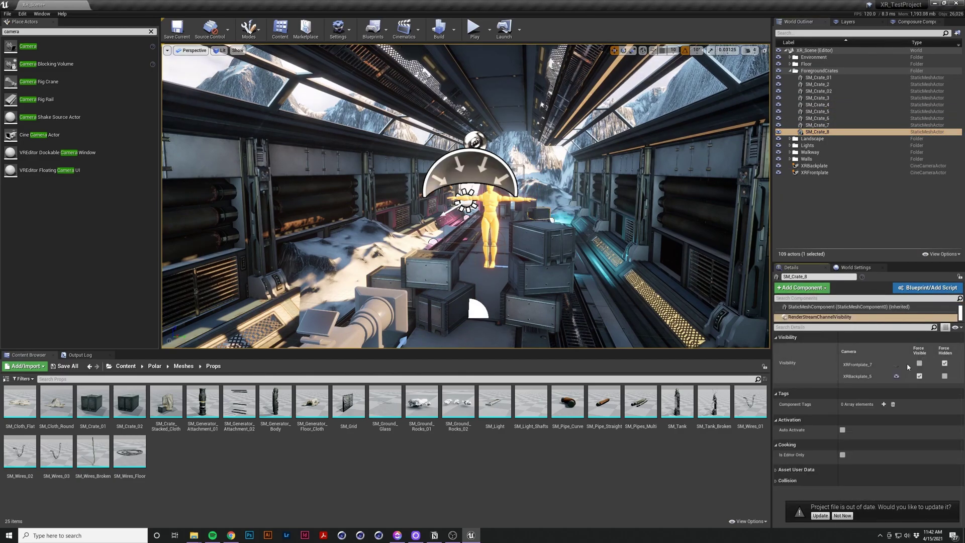
click(818, 78)
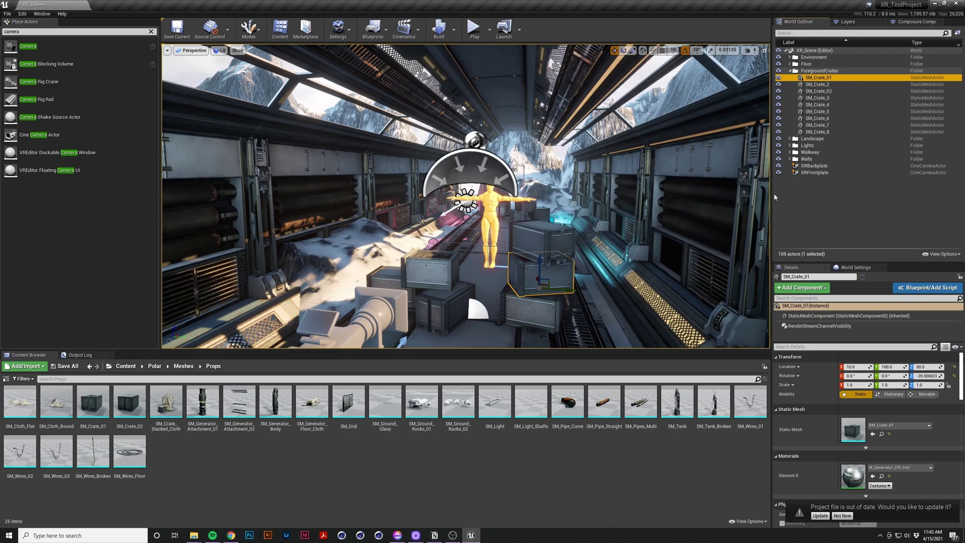
click(836, 215)
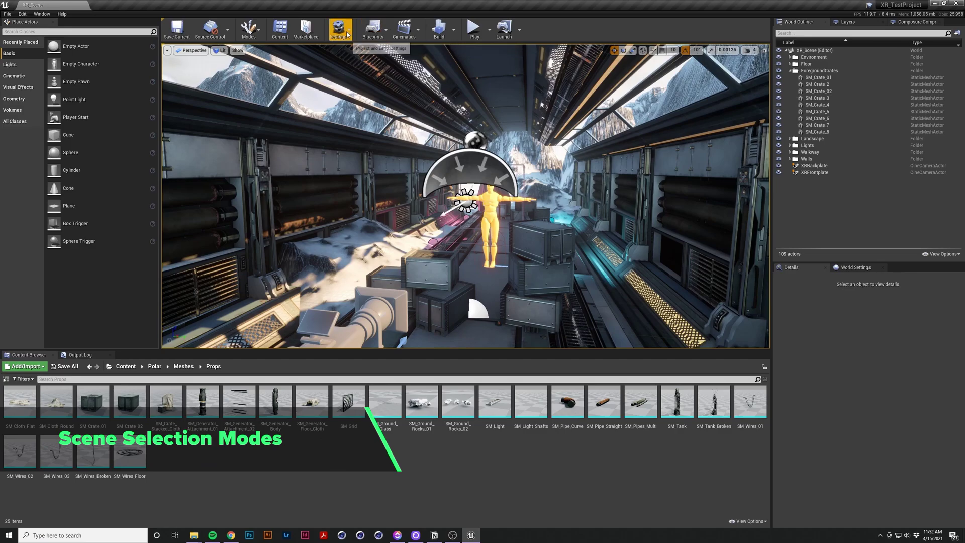
- Open the Disguise RenderStream plugin page of the project settings and review the available Scene Selection modes without changing the mode
click(346, 31)
click(374, 59)
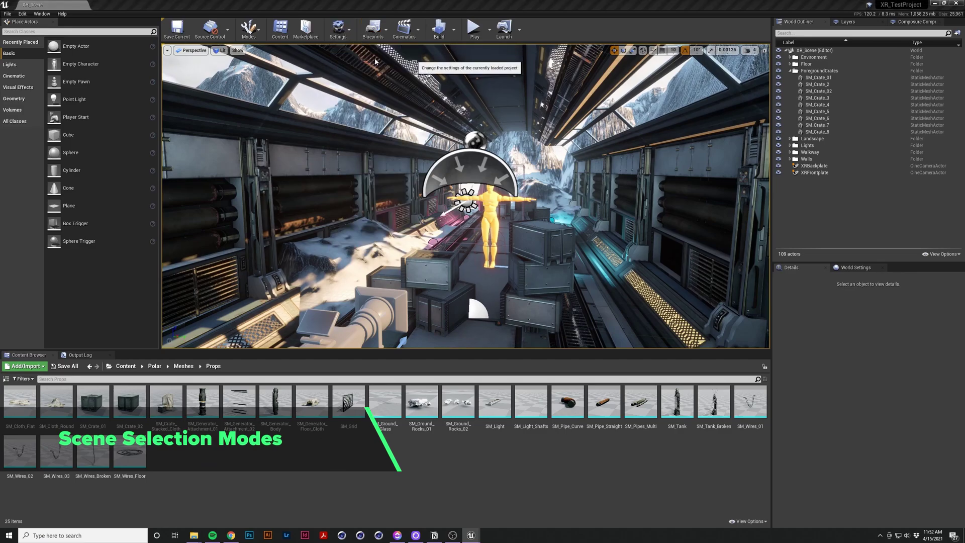
scroll(157, 216, down, 10)
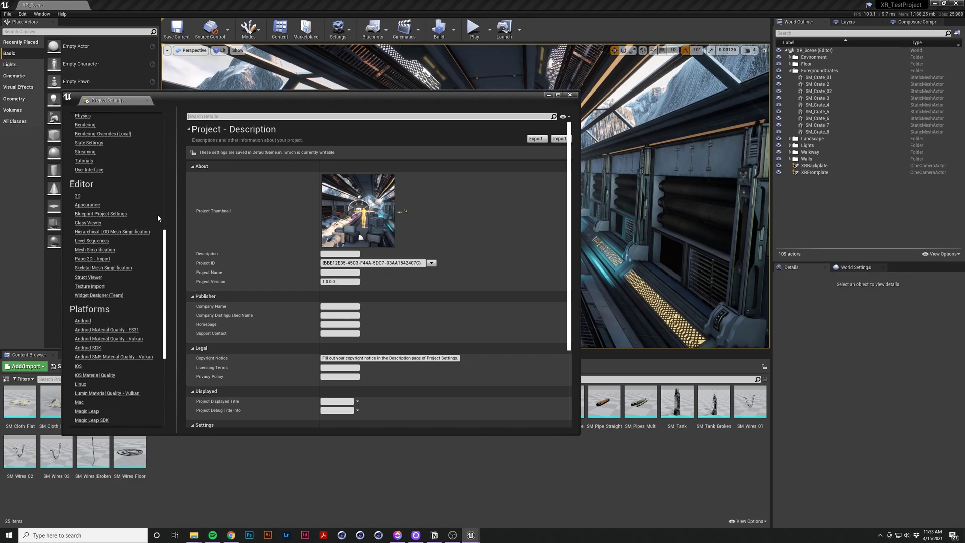
scroll(158, 217, down, 8)
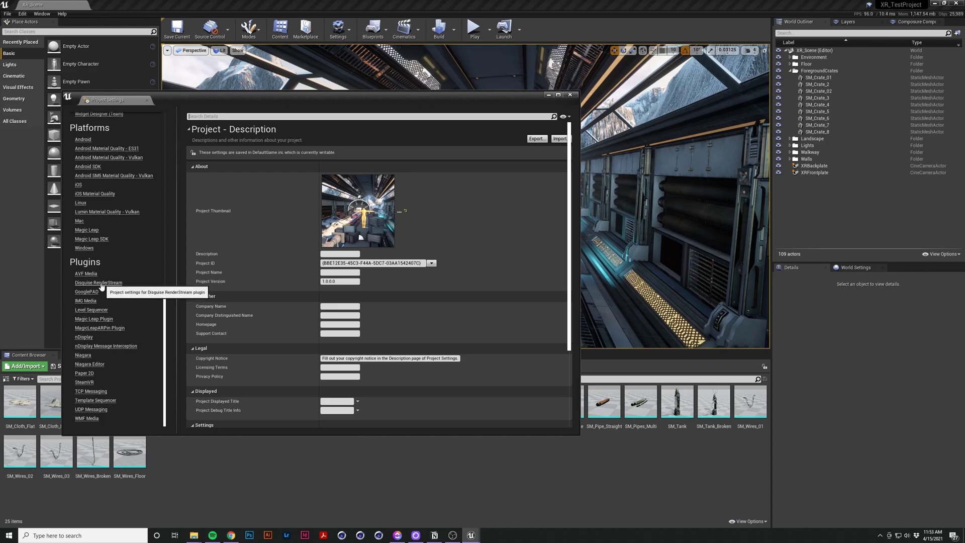
click(101, 284)
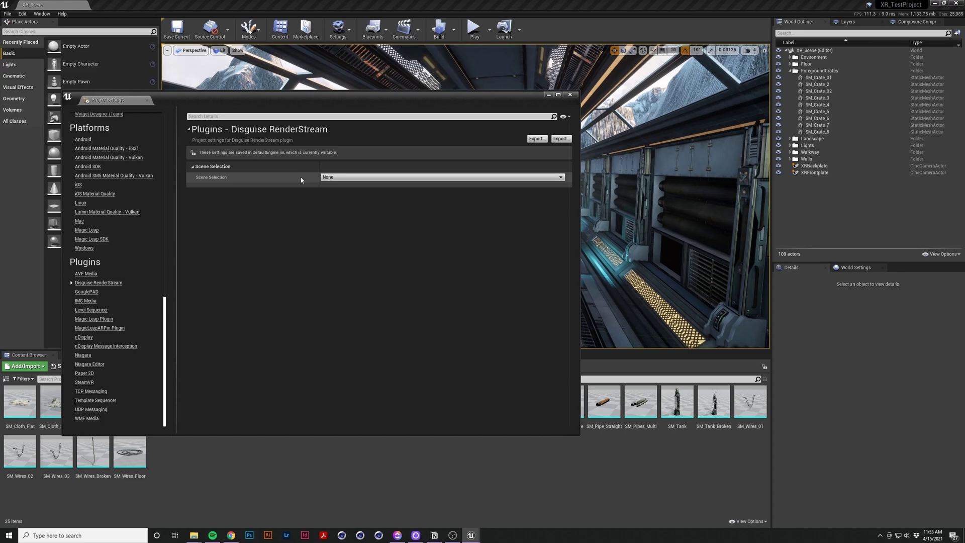
click(401, 178)
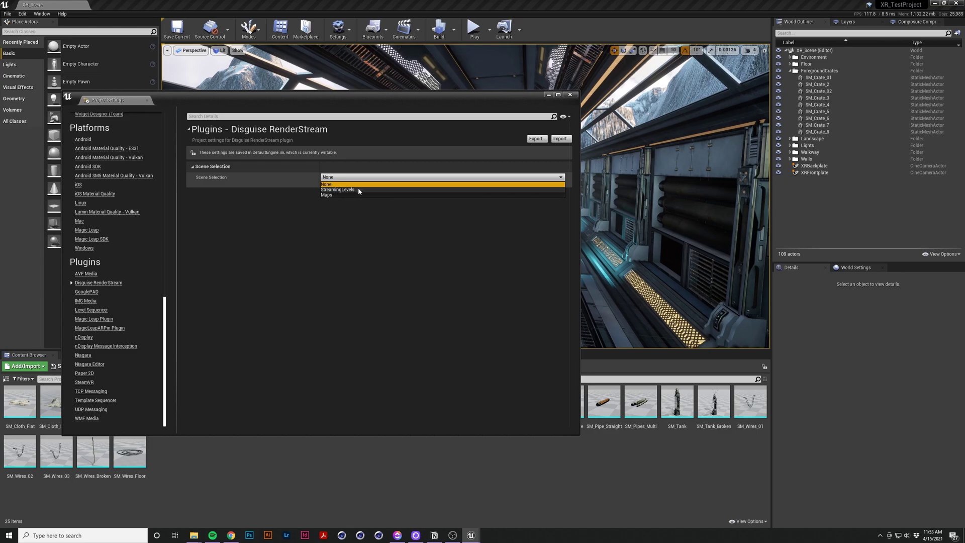
key(Escape)
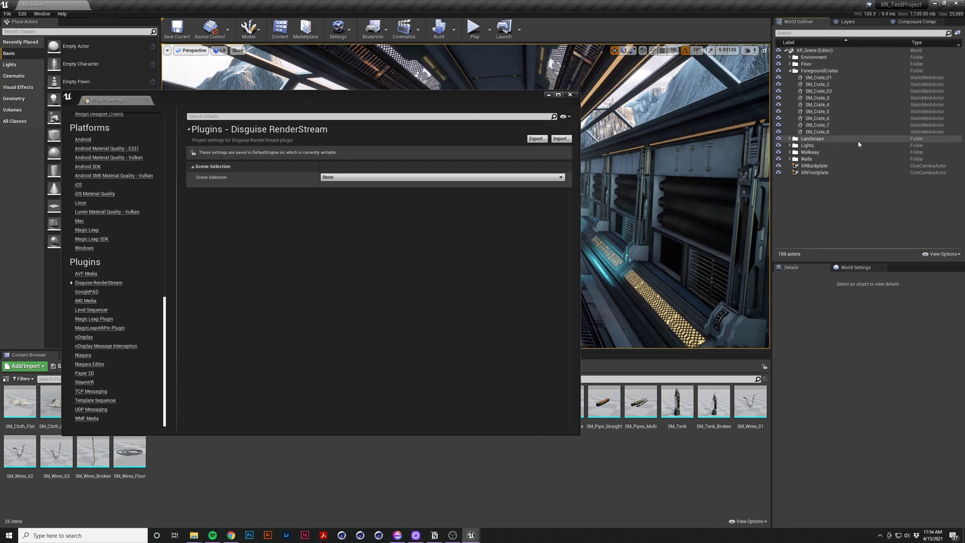
- Open the Levels window and dock it alongside the World Outliner
click(41, 14)
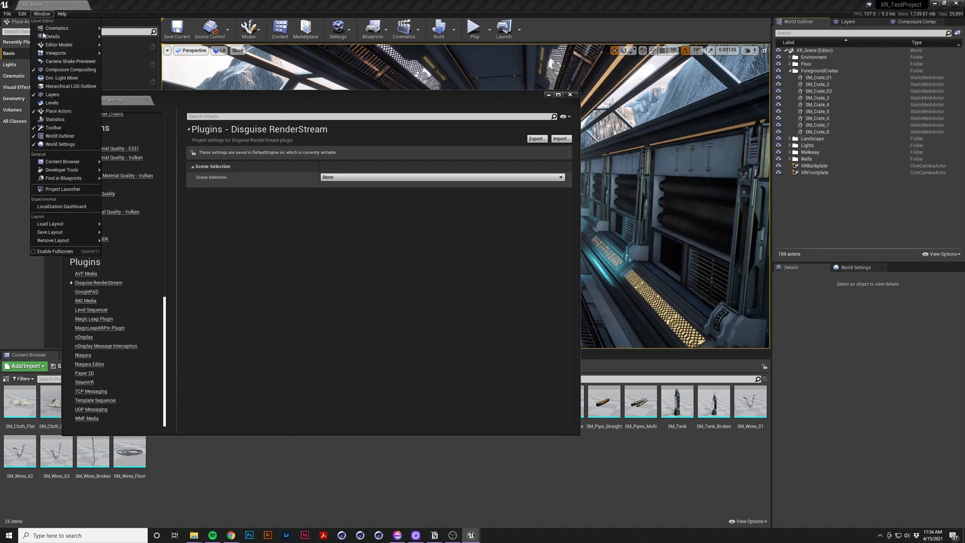
click(56, 100)
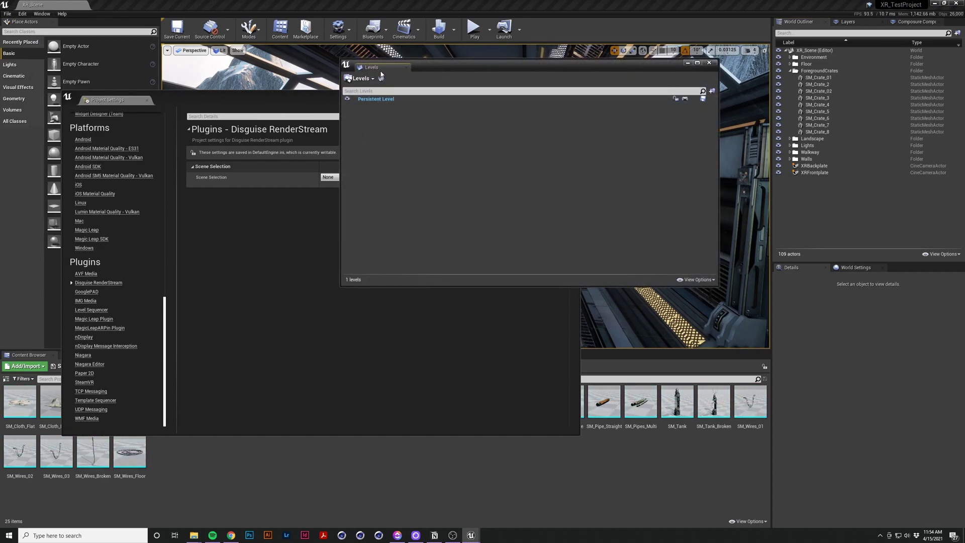
drag(430, 69, 944, 23)
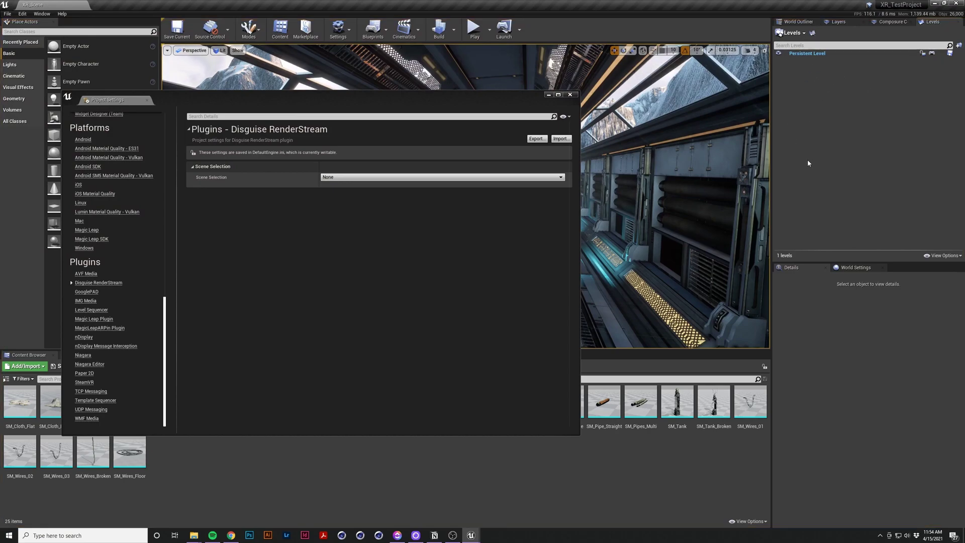
- Set the Disguise RenderStream plugin's Scene Selection to Maps and close the project settings
click(445, 179)
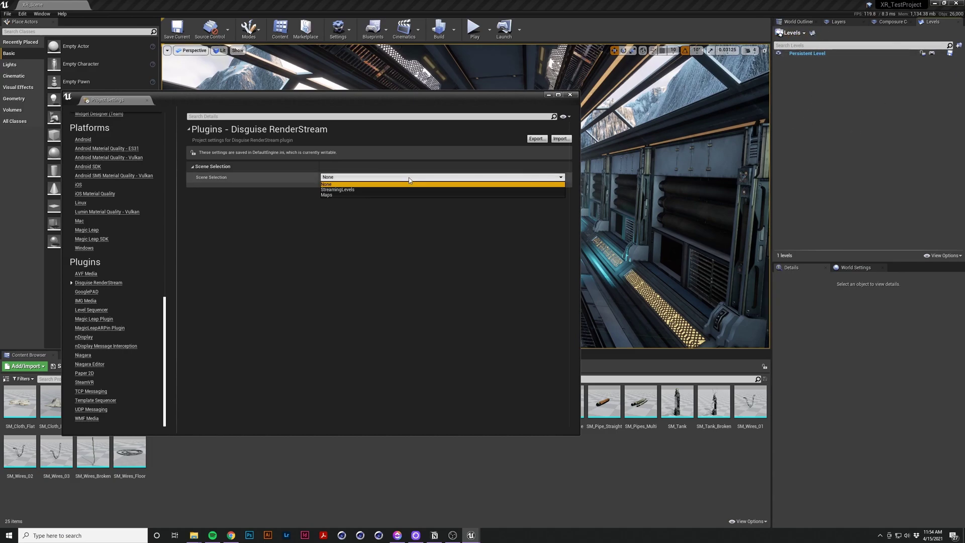
click(347, 195)
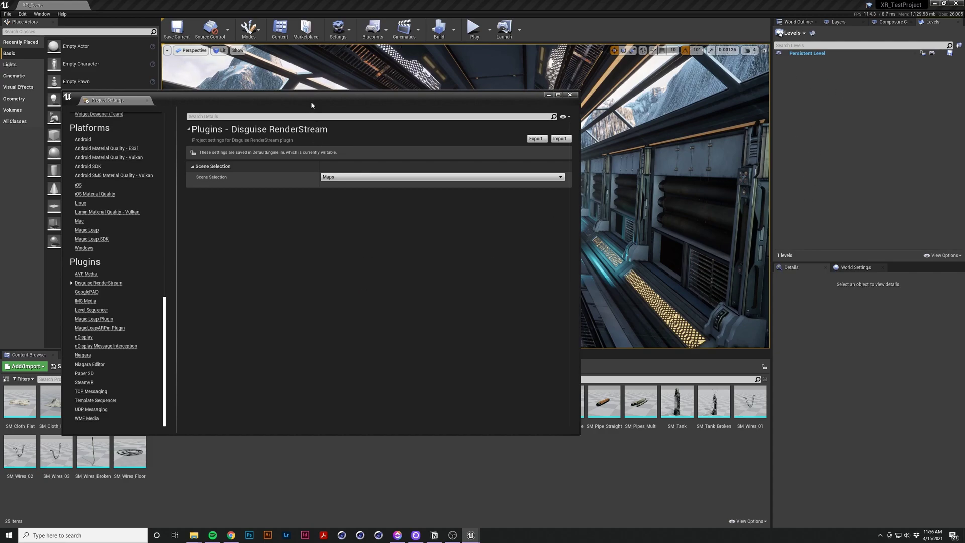
drag(311, 95, 418, 70)
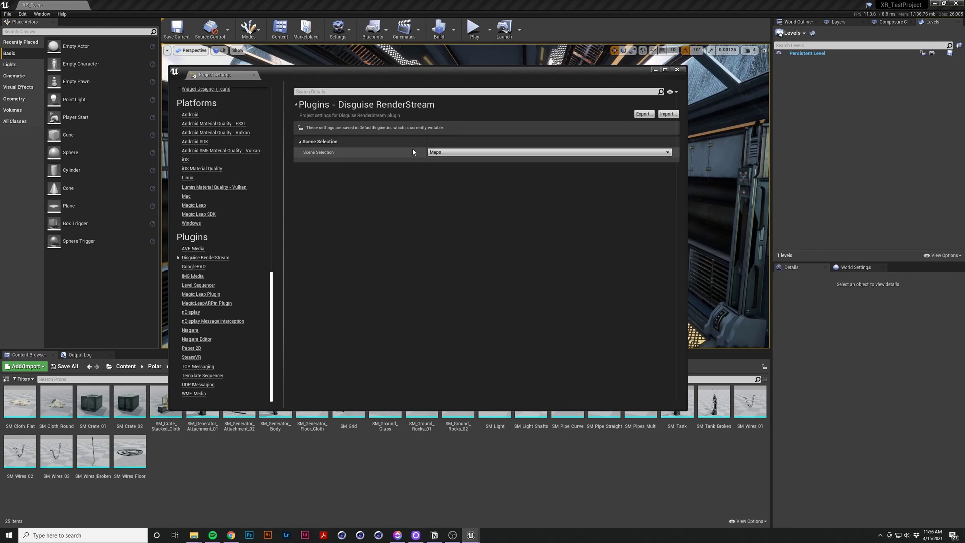
click(677, 69)
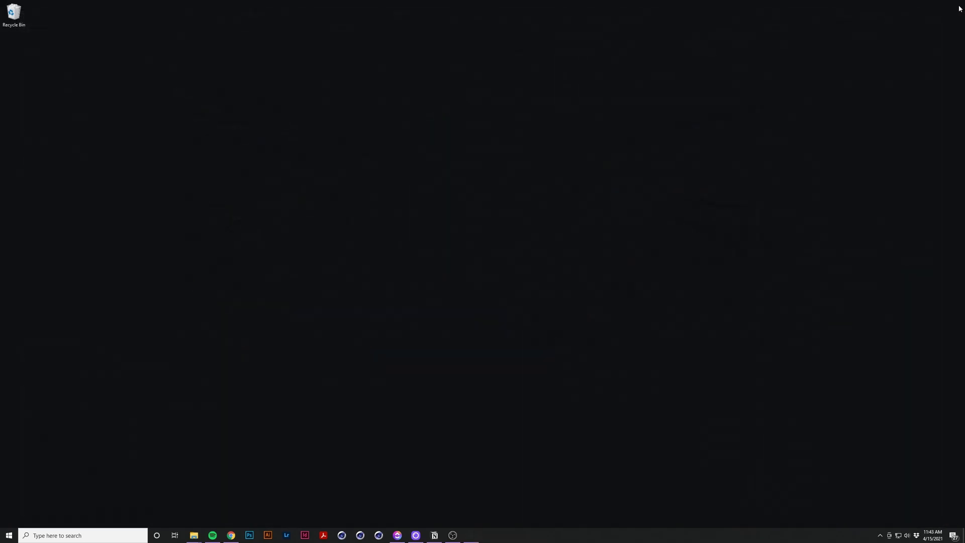
- Switch to File Explorer and bring up the XR_TestProject folder
mouse_move(193, 535)
mouse_move(261, 483)
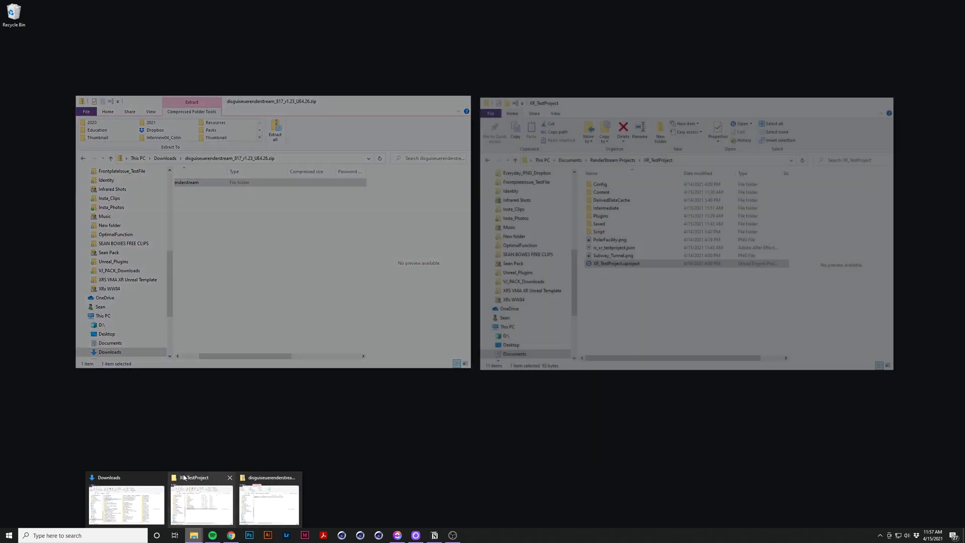
click(184, 478)
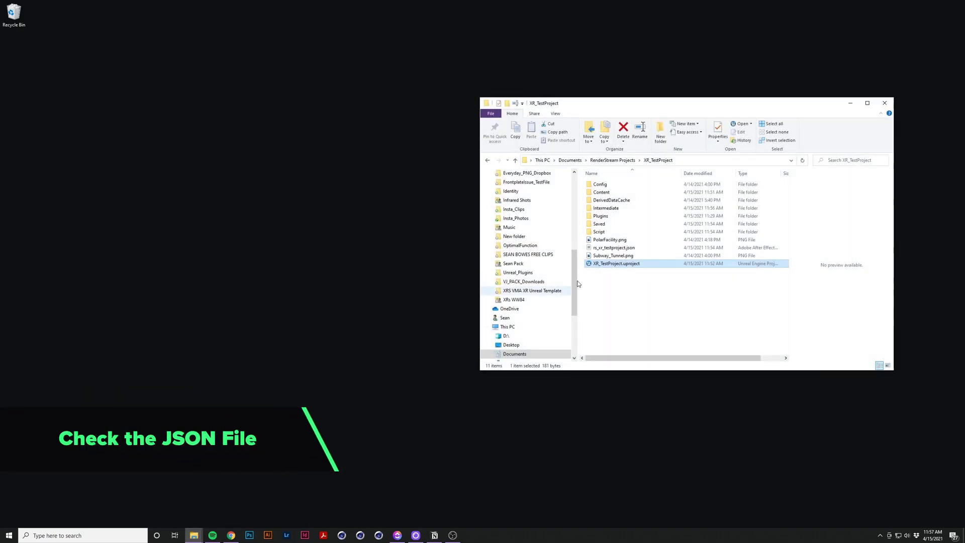
- Open rs_xr_testproject.json in Notepad, keep it as the default app for .json files, and check the listed channels and schema
mouse_move(631, 252)
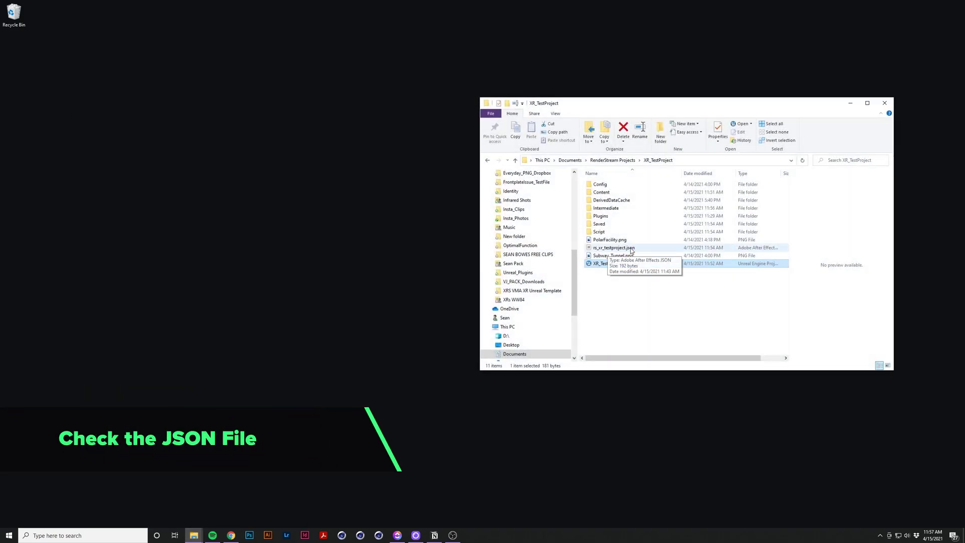
click(632, 249)
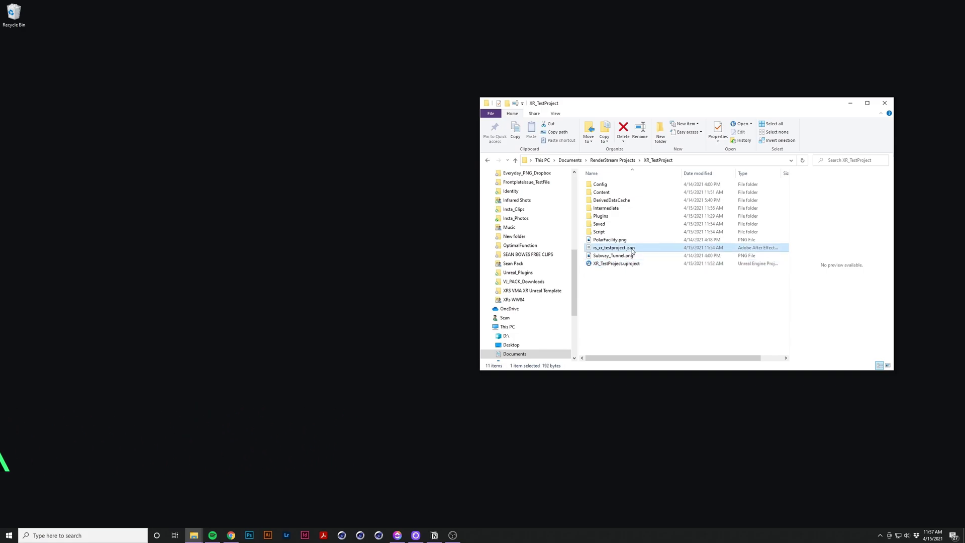
right_click(632, 249)
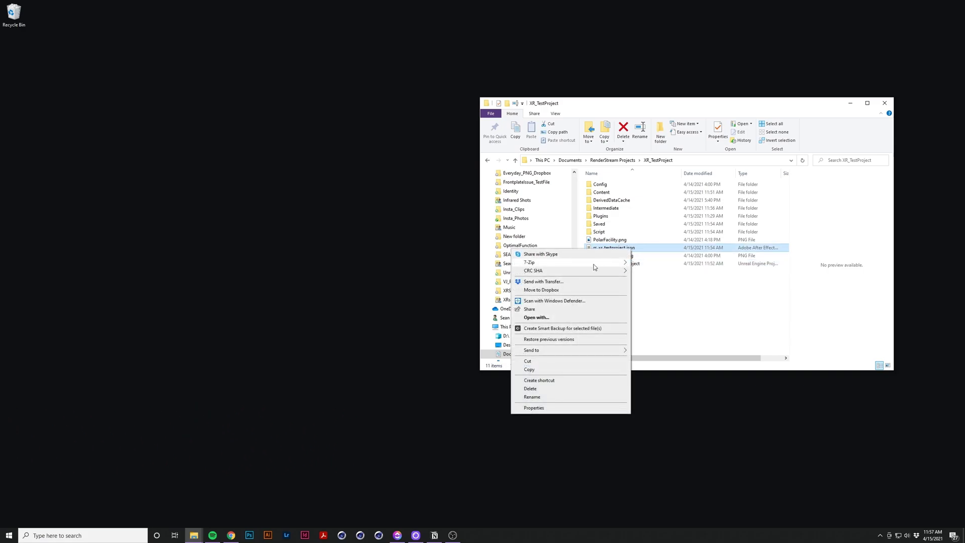
click(587, 318)
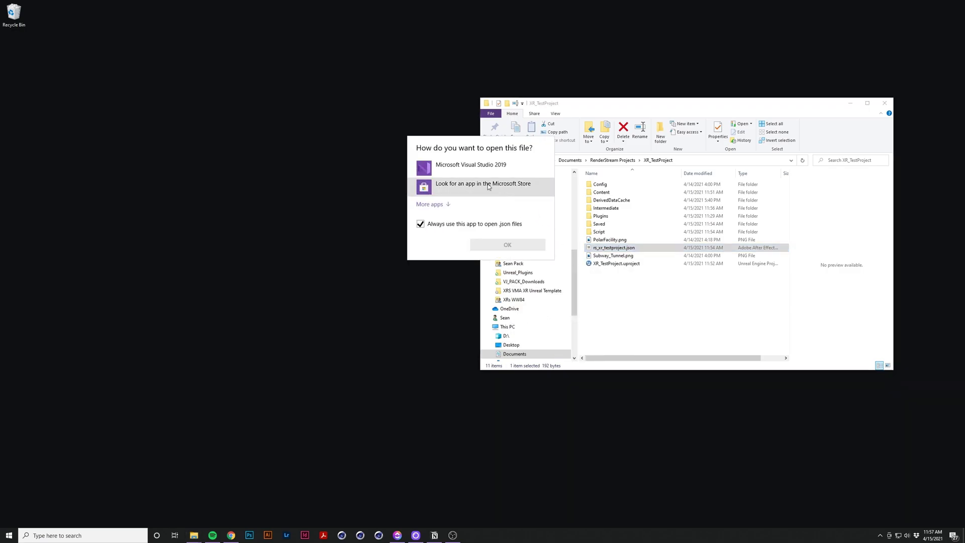
click(449, 205)
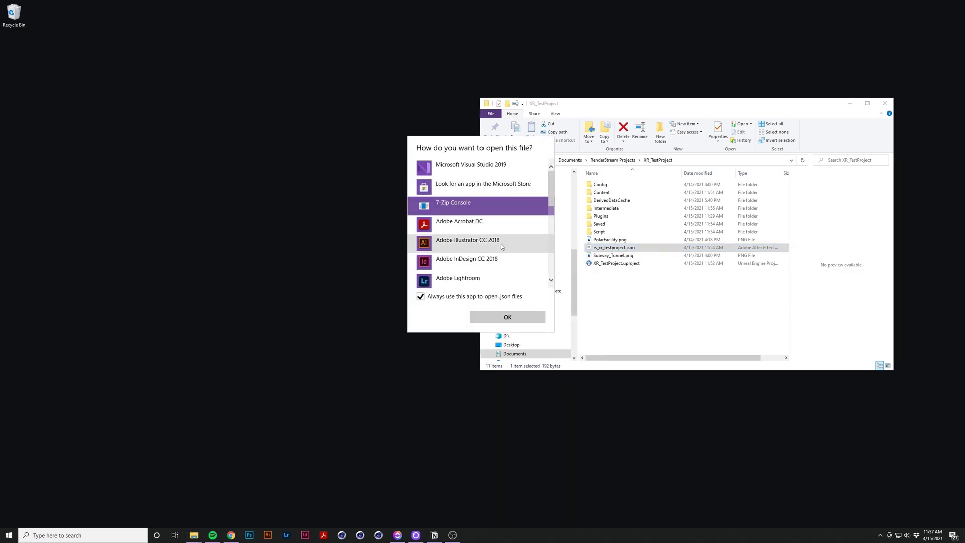
scroll(501, 244, down, 2)
scroll(501, 244, down, 2)
click(489, 259)
click(523, 318)
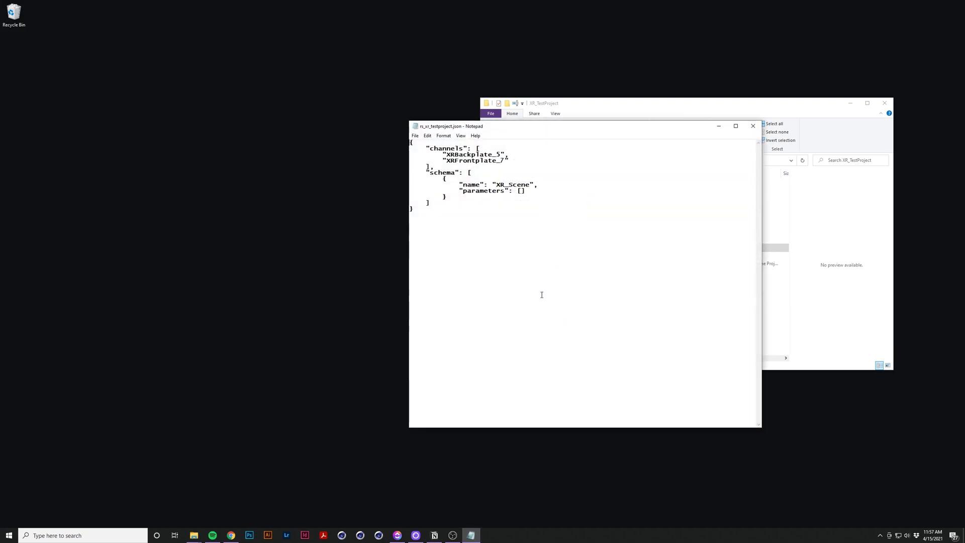
drag(559, 129, 324, 134)
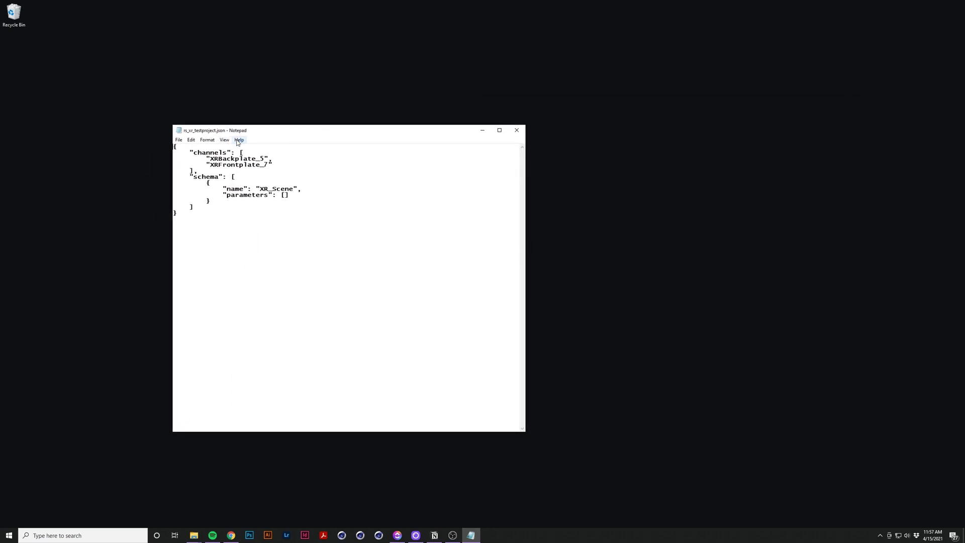
drag(394, 130, 477, 125)
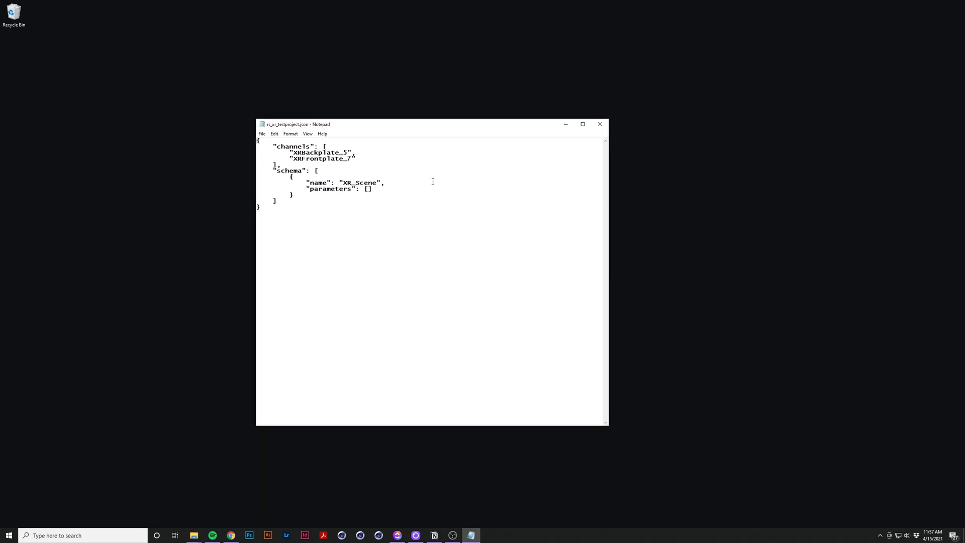
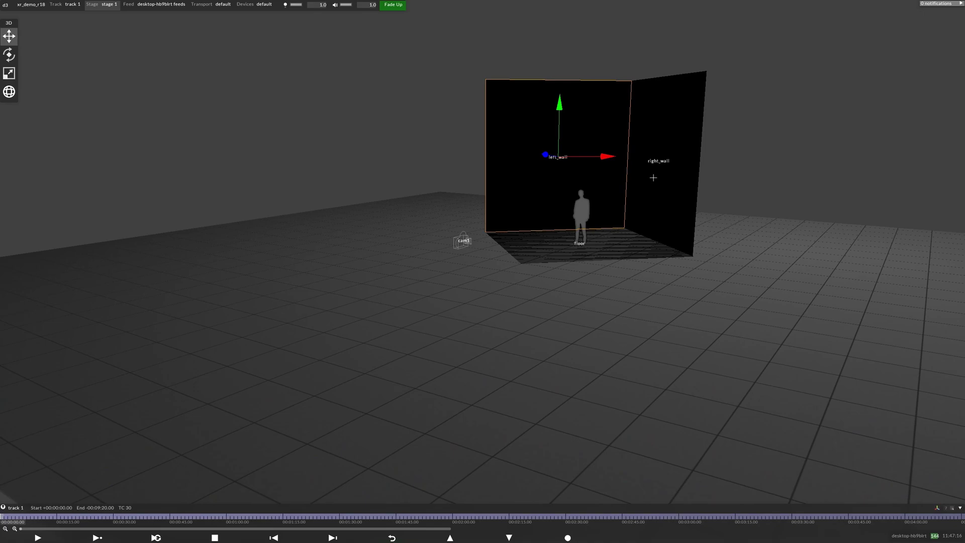
- Switch to the Disguise project xr_demo_r18 and inspect the right_wall, floor and left_wall screens and the cam1 camera on the stage
click(653, 194)
click(628, 238)
click(602, 181)
click(466, 243)
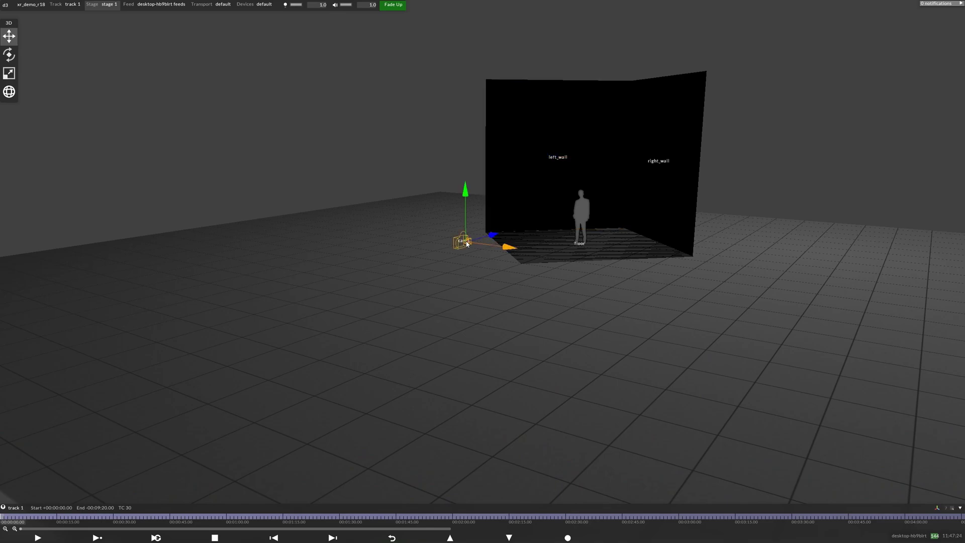
- Open the stage 1 editor and collapse its Projection Surfaces, Projectors, Cameras and LED Screens sections
click(102, 7)
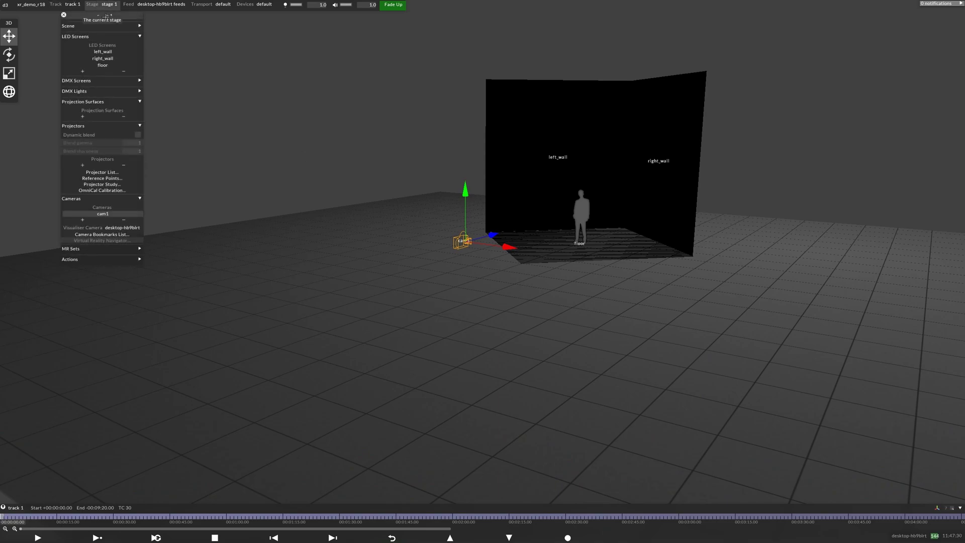
click(139, 101)
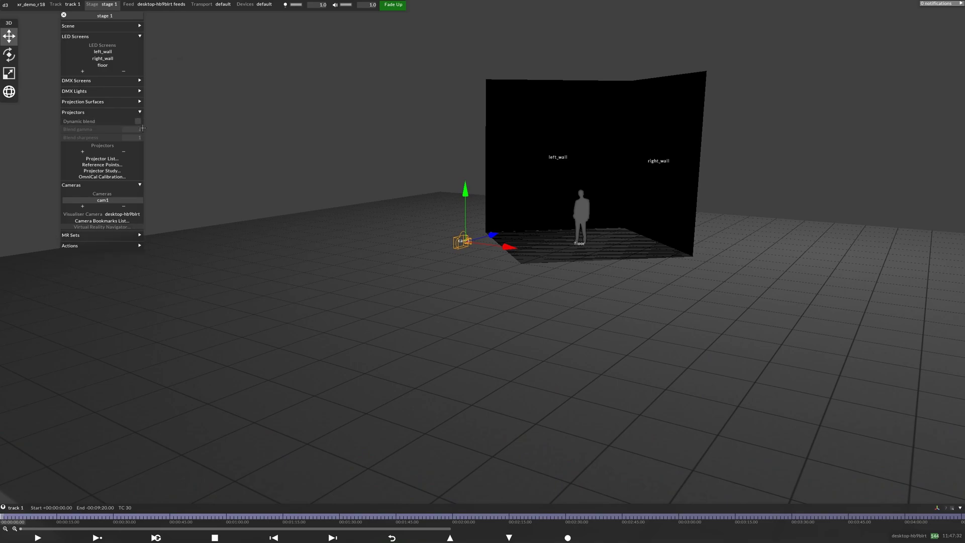
click(140, 112)
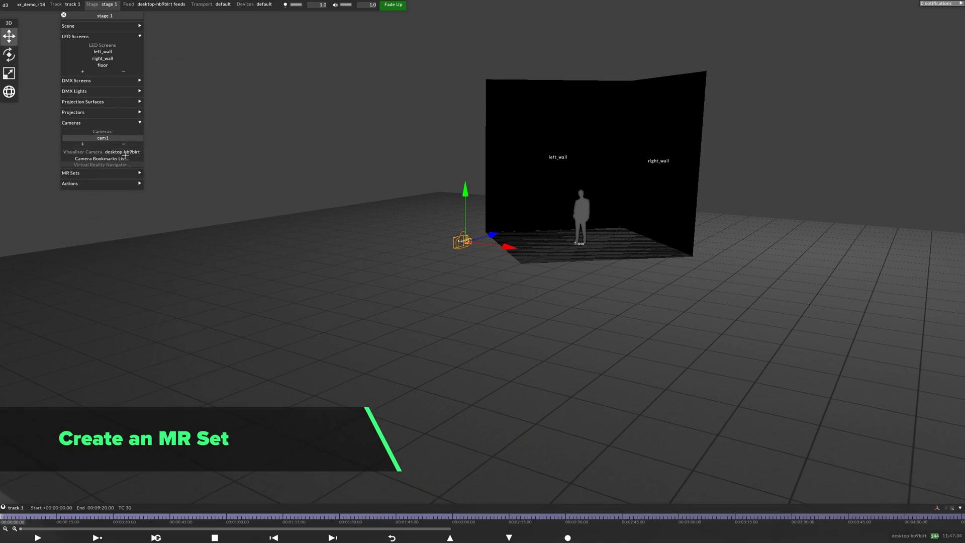
click(140, 123)
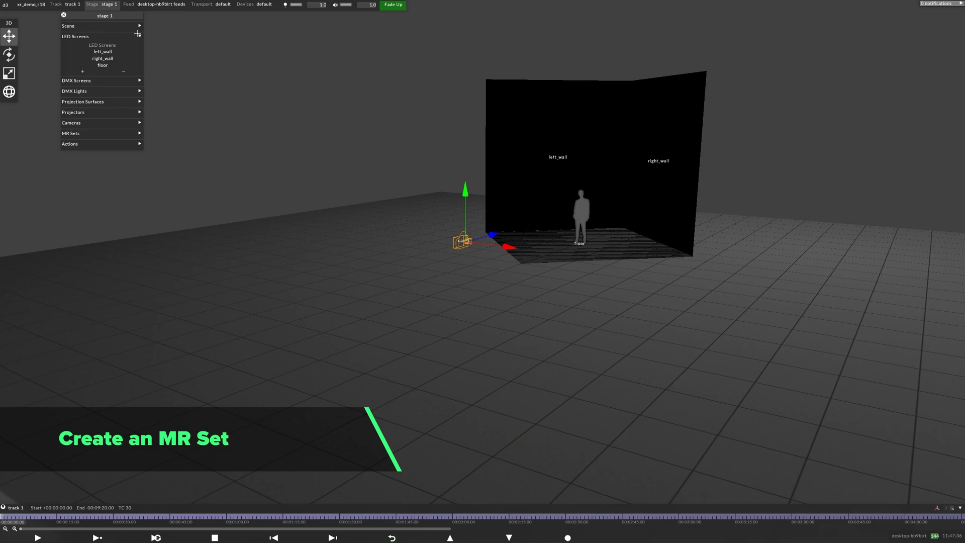
click(139, 37)
- Add a new MR set named BackplateRenderstream to stage 1 and move its editor clear of the MR set list
click(109, 100)
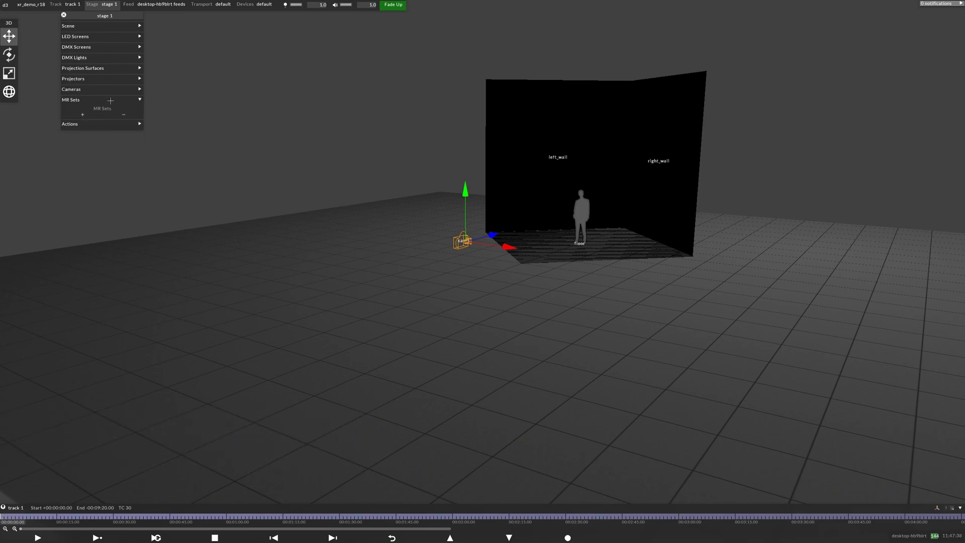
click(88, 114)
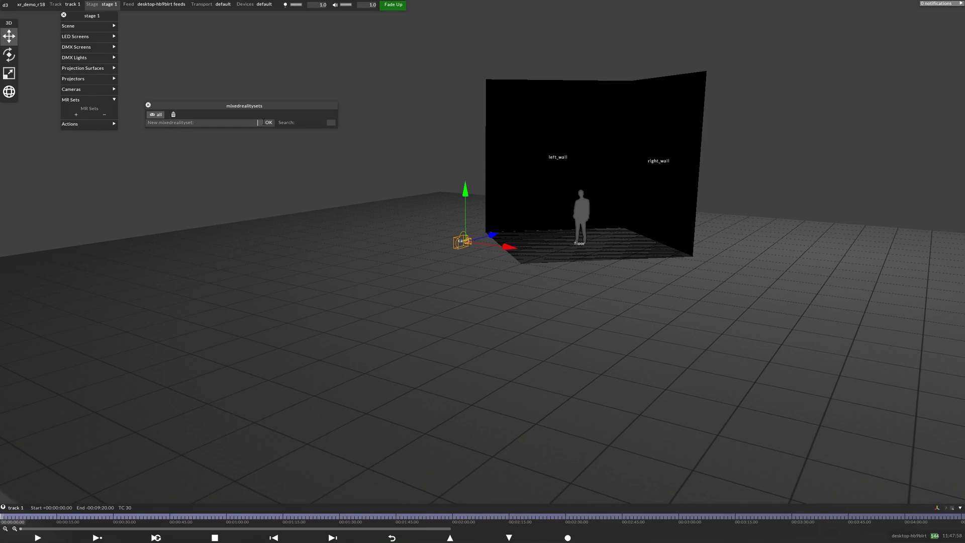
text(BackplateRenderstream)
key(Return)
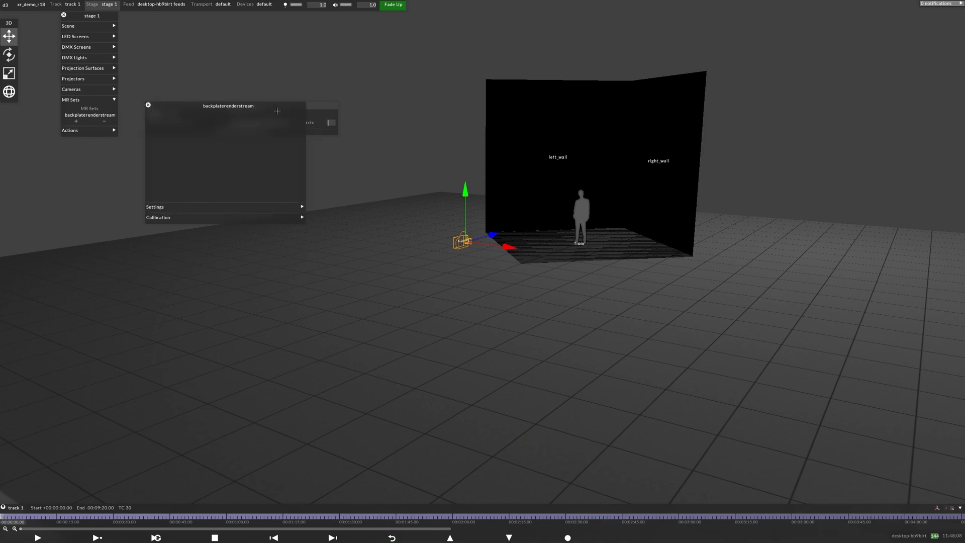
drag(262, 106, 242, 159)
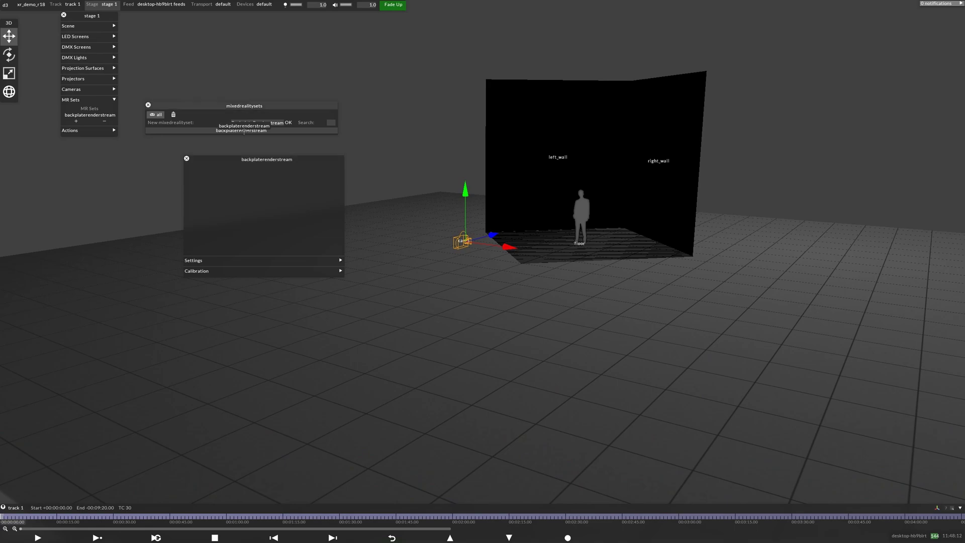
- Add the floor, left_wall and right_wall LED screens to the backplate MR set's settings
click(268, 258)
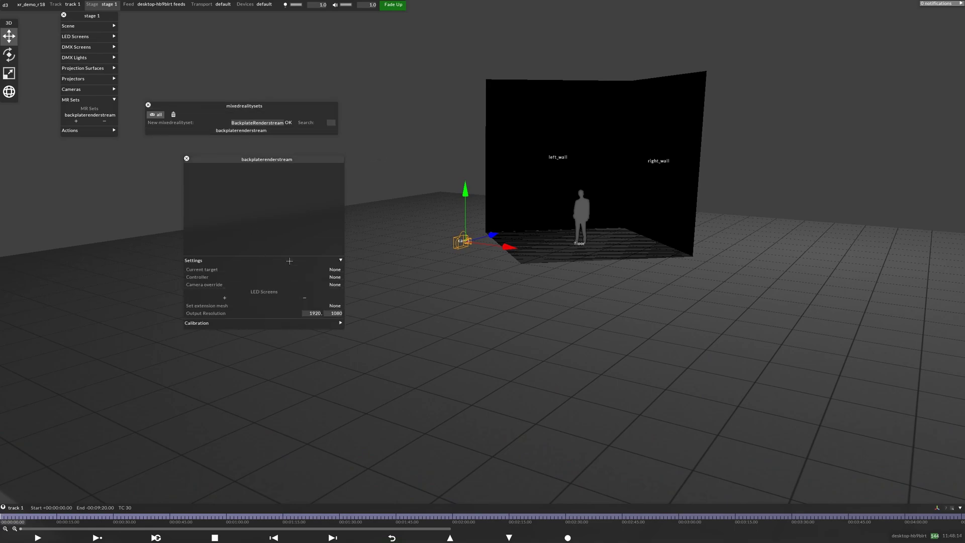
click(228, 297)
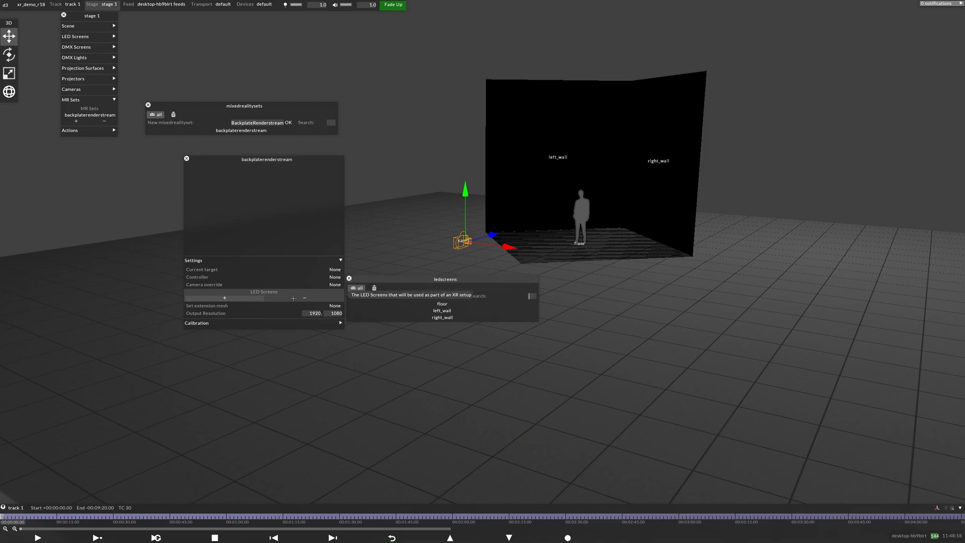
click(442, 302)
click(442, 310)
click(445, 317)
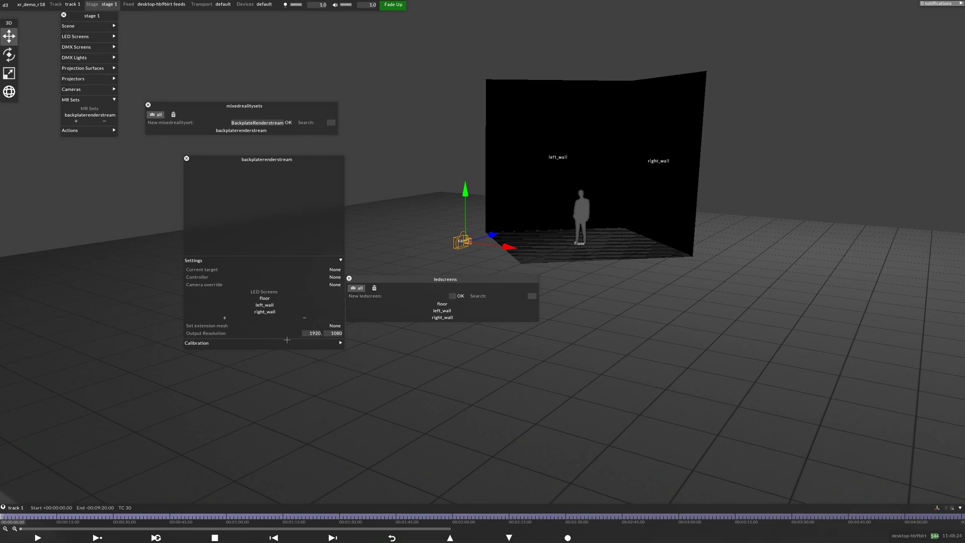
- Create a ManualIndirectionController named Controller as the backplate MR set's controller
click(332, 270)
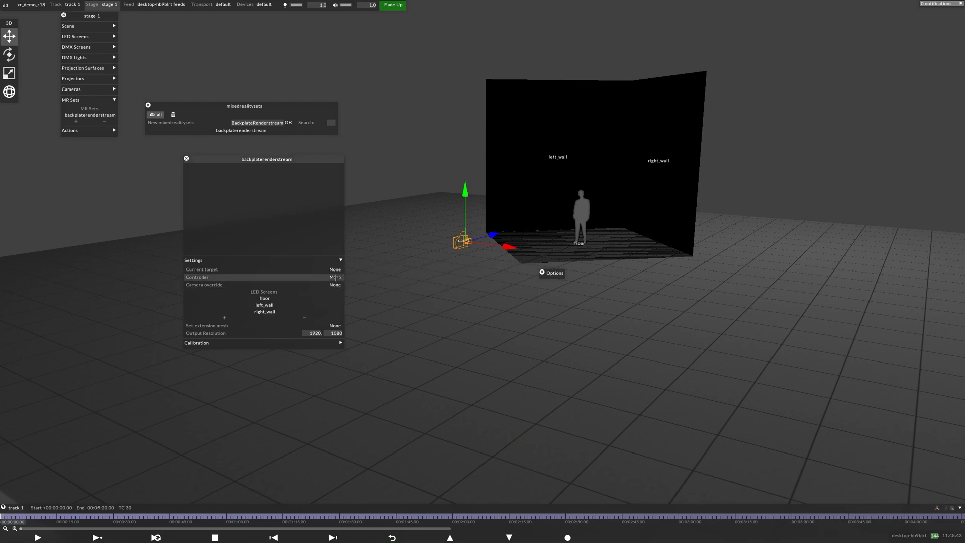
click(335, 277)
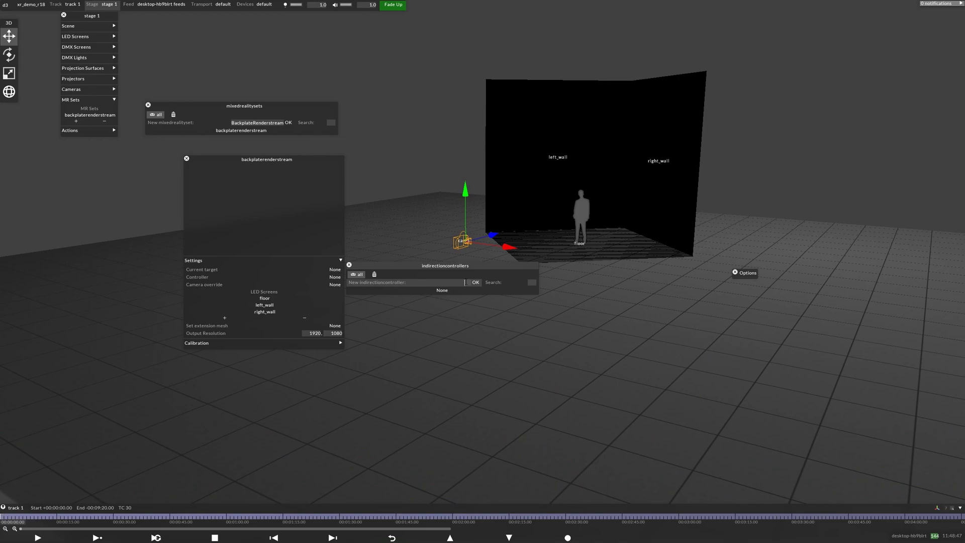
text(Controllers)
key(BackSpace)
key(Return)
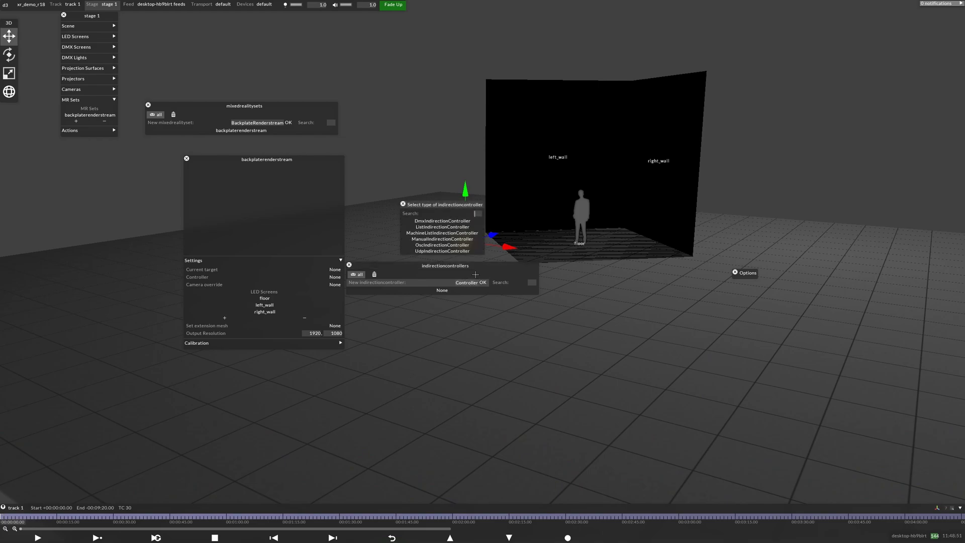
click(458, 239)
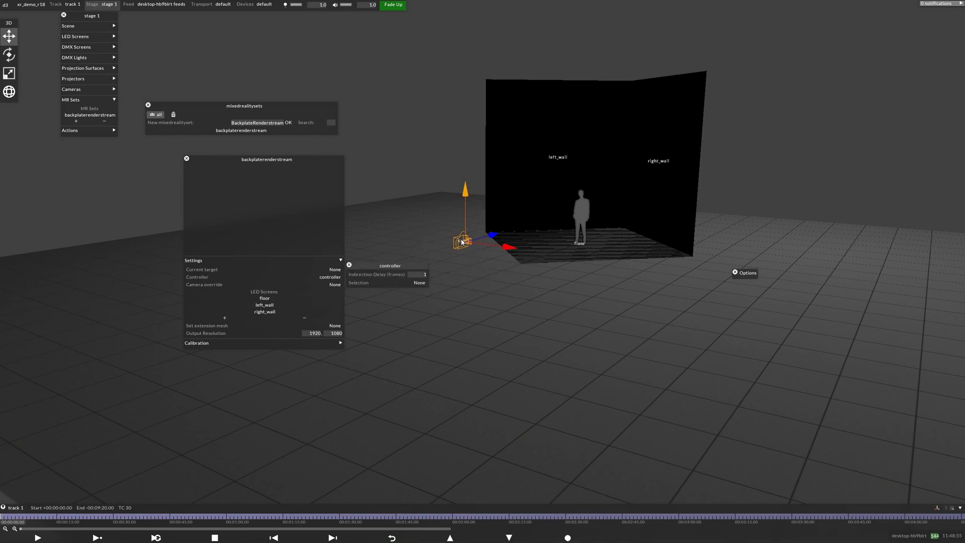
- Set both the controller's selection and the backplate MR set's camera override to cam1
click(419, 282)
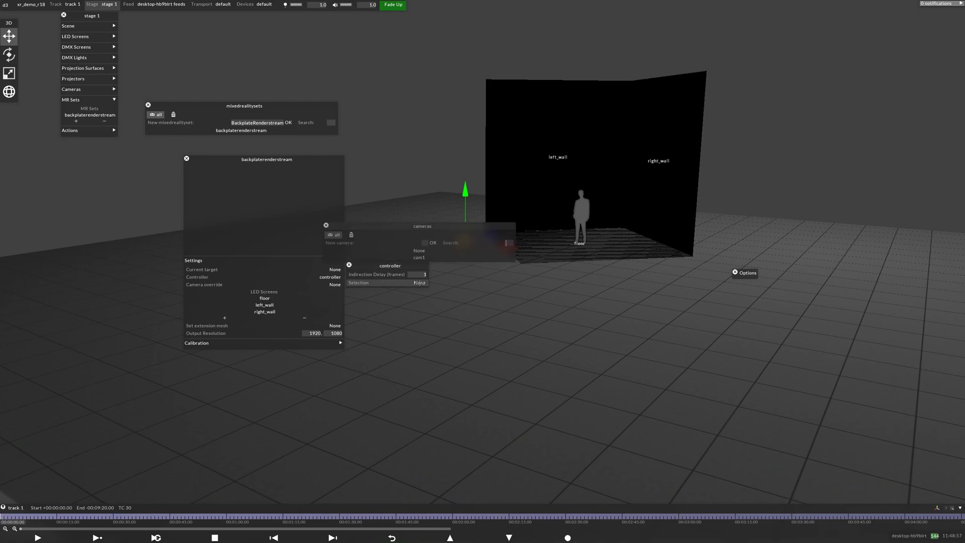
click(420, 257)
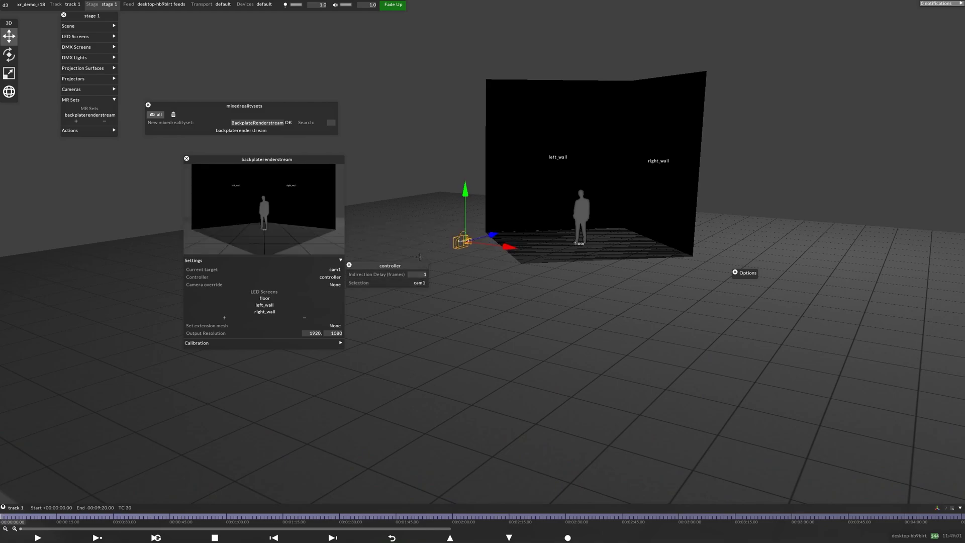
click(335, 285)
click(445, 299)
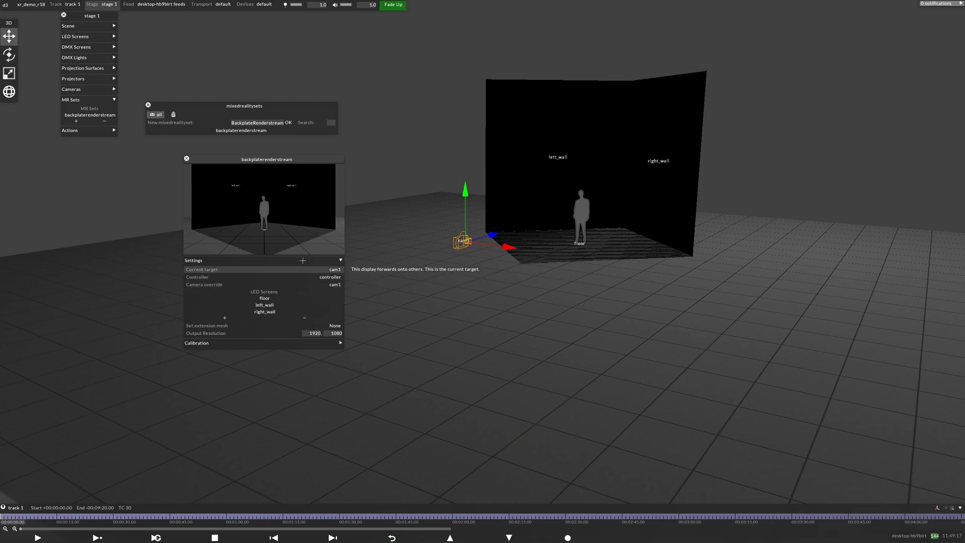
mouse_move(279, 157)
mouse_down()
mouse_move(331, 158)
mouse_move(290, 161)
mouse_up()
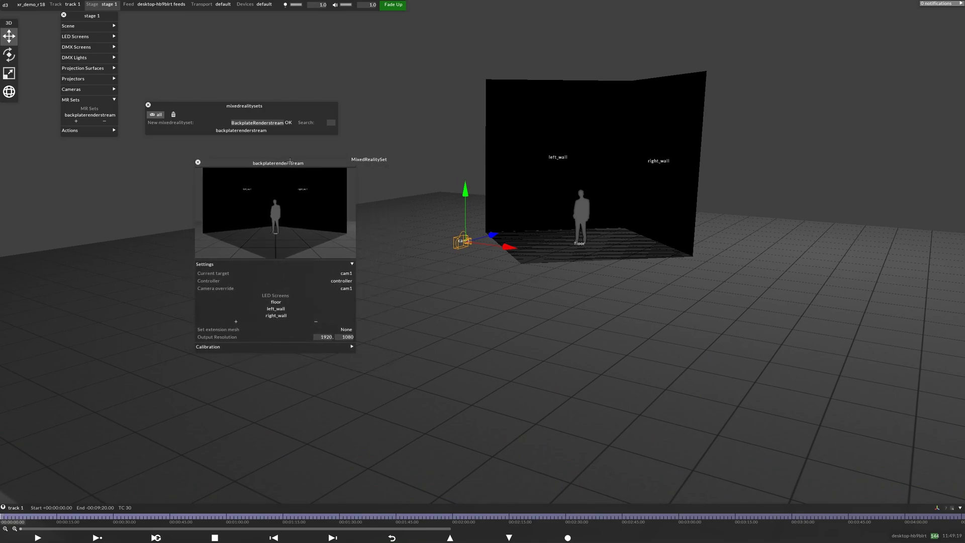
- Check the backplate MR set's calibration options, and close its editor and the MR set list
click(352, 346)
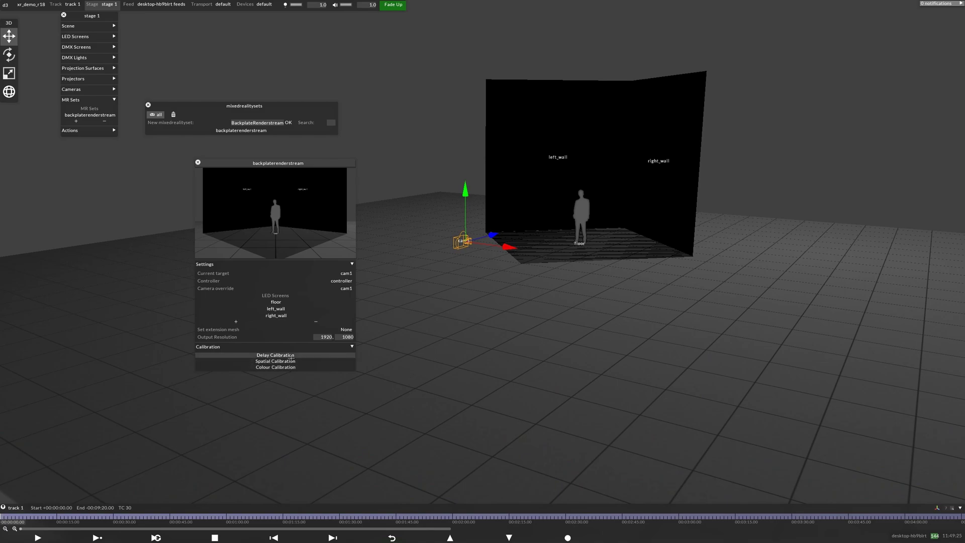
click(350, 346)
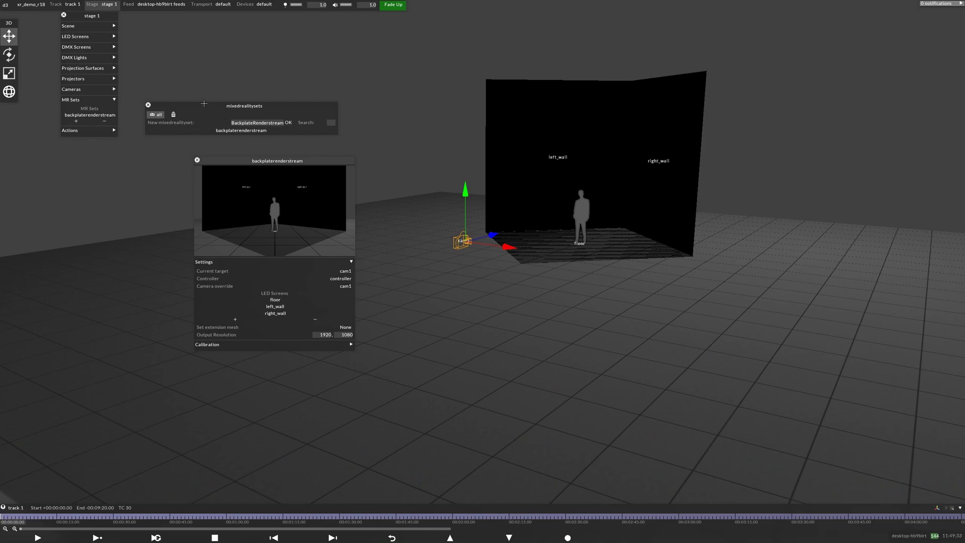
click(149, 105)
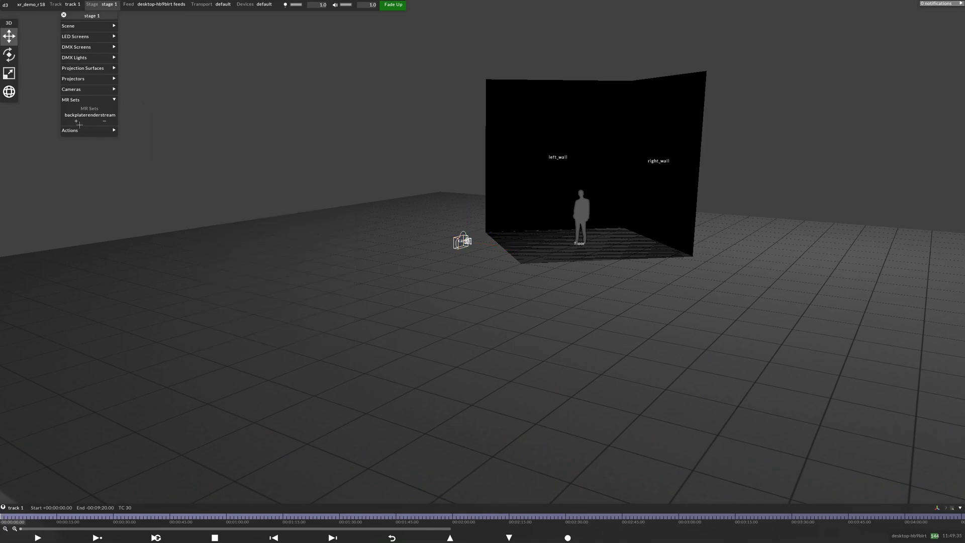
click(112, 99)
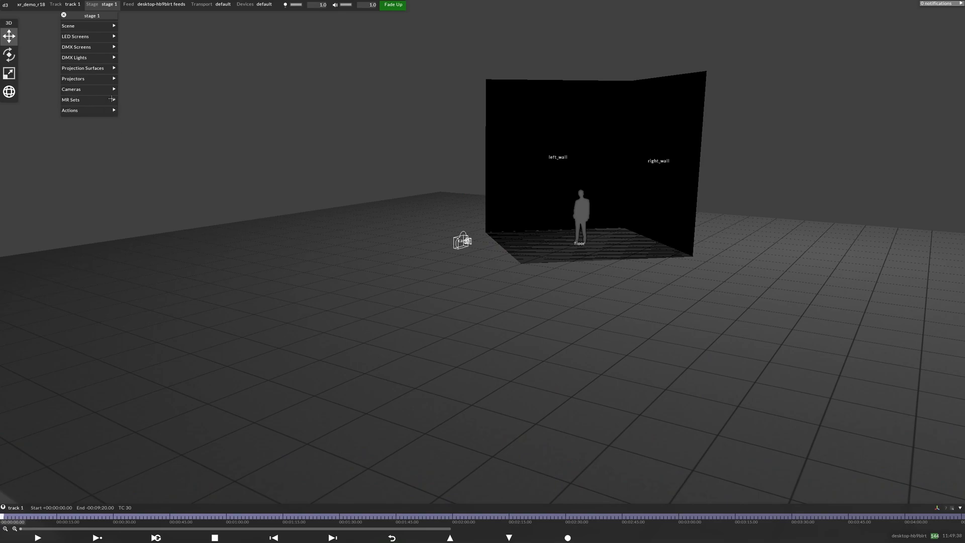
- Add a RenderStream layer named UnrealRenderstream at the start of track 1 and set its asset to xr_testproject
right_click(2, 516)
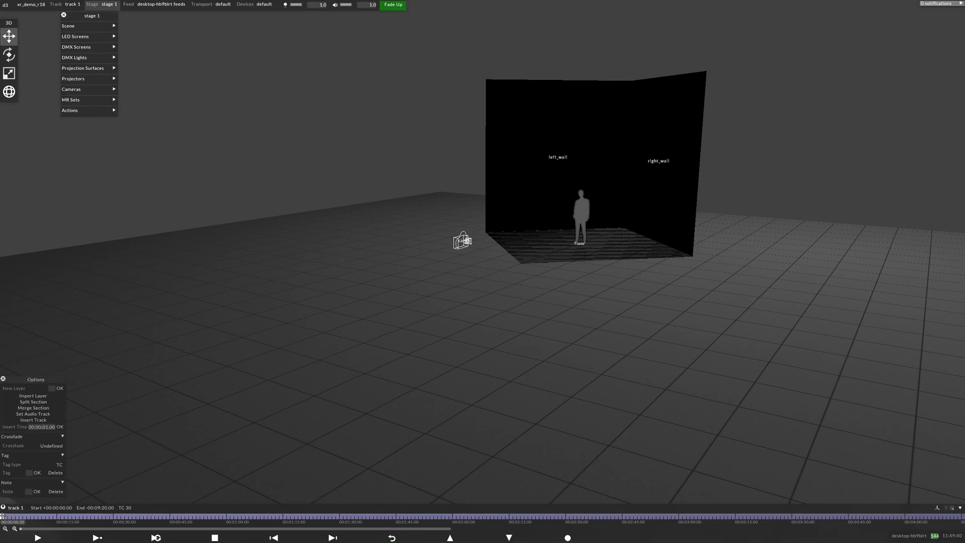
click(50, 389)
text(Unr)
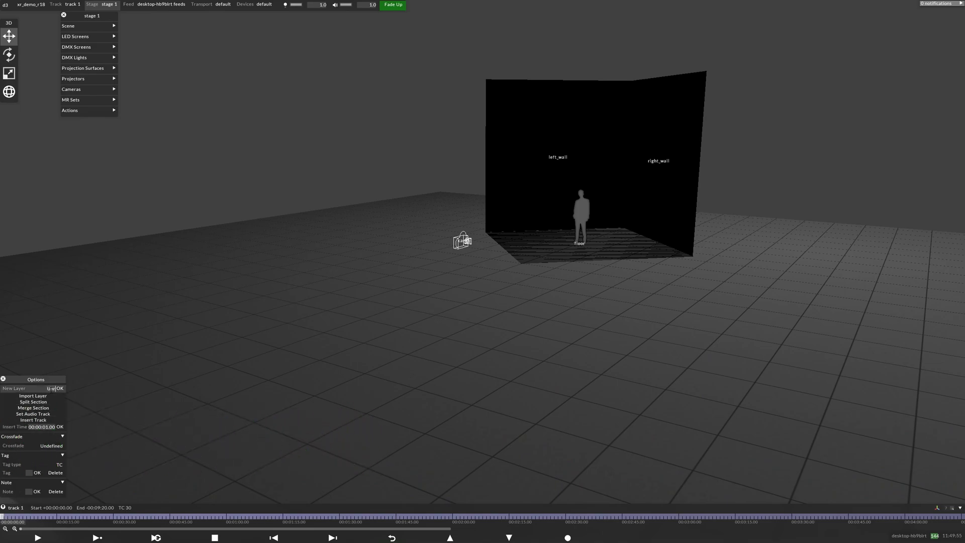
text(ealRenderstre)
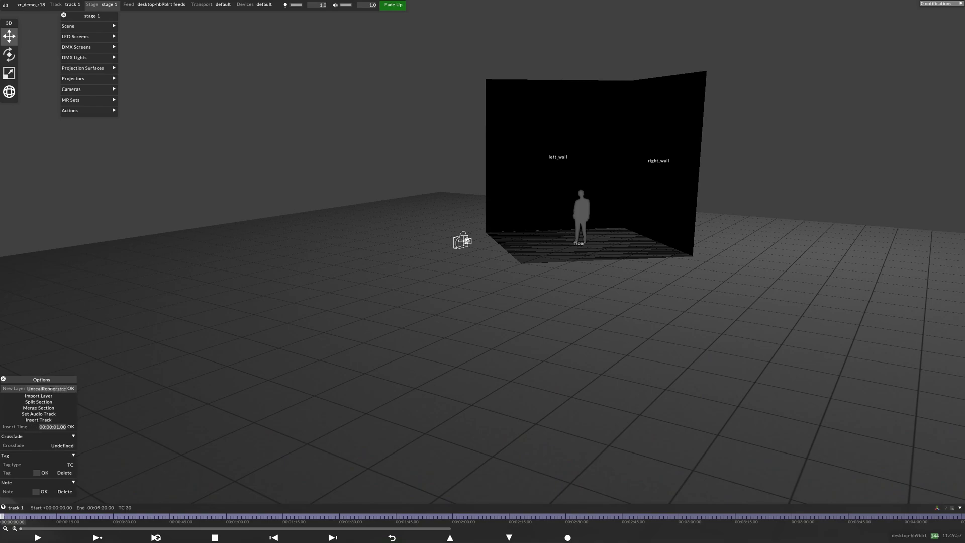
text(am)
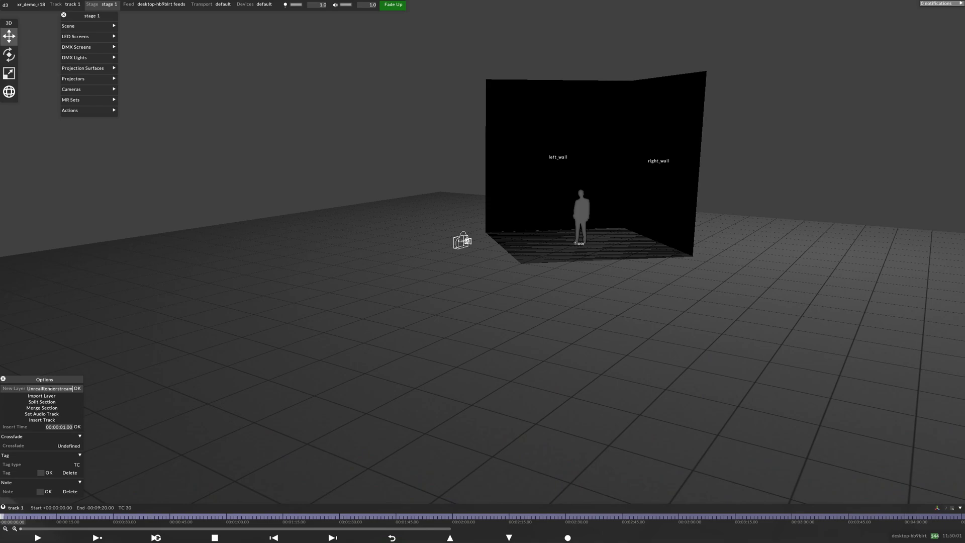
key(Return)
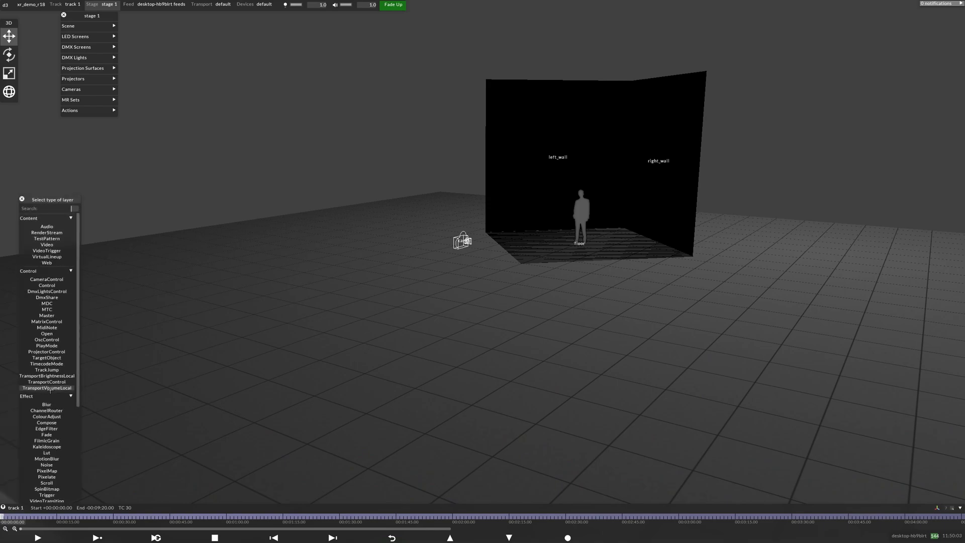
click(51, 232)
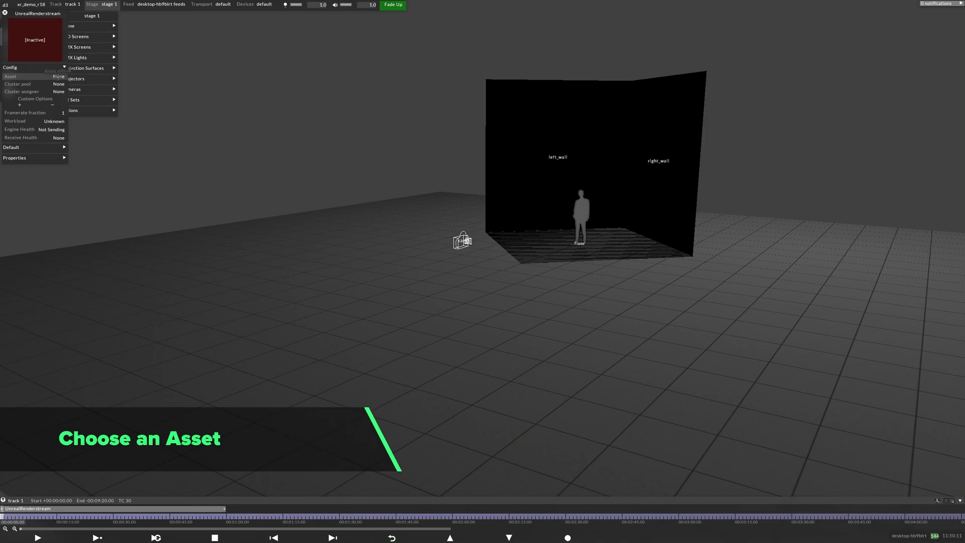
click(59, 76)
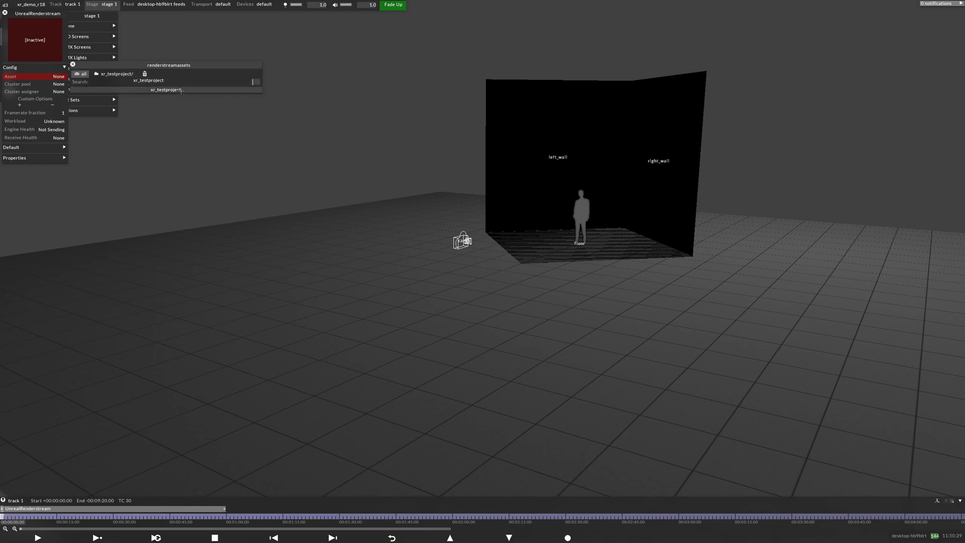
click(174, 89)
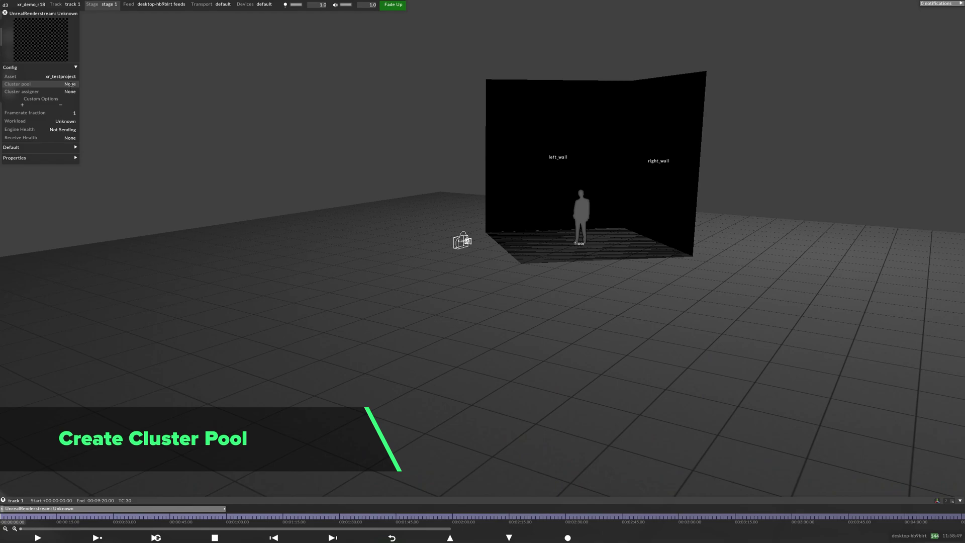
- Create a cluster pool named cluster01 for the UnrealRenderstream layer and add the desktop-hb9blrt render machine to it
click(70, 85)
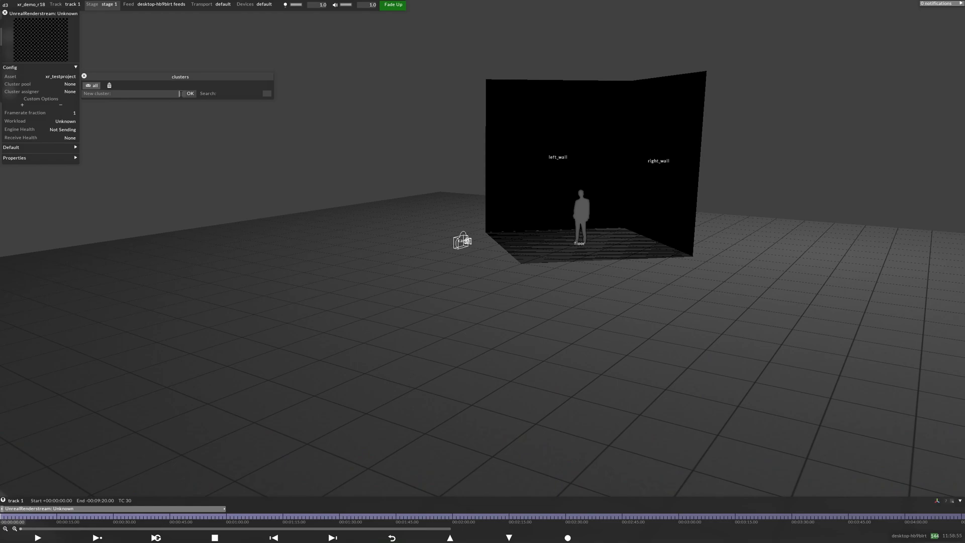
text(E)
text(luster01)
key(Return)
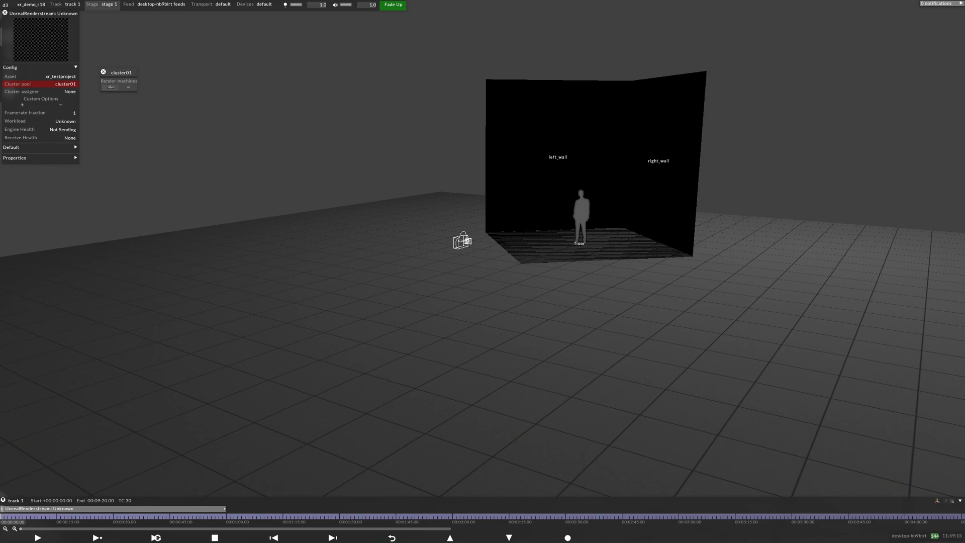
click(111, 88)
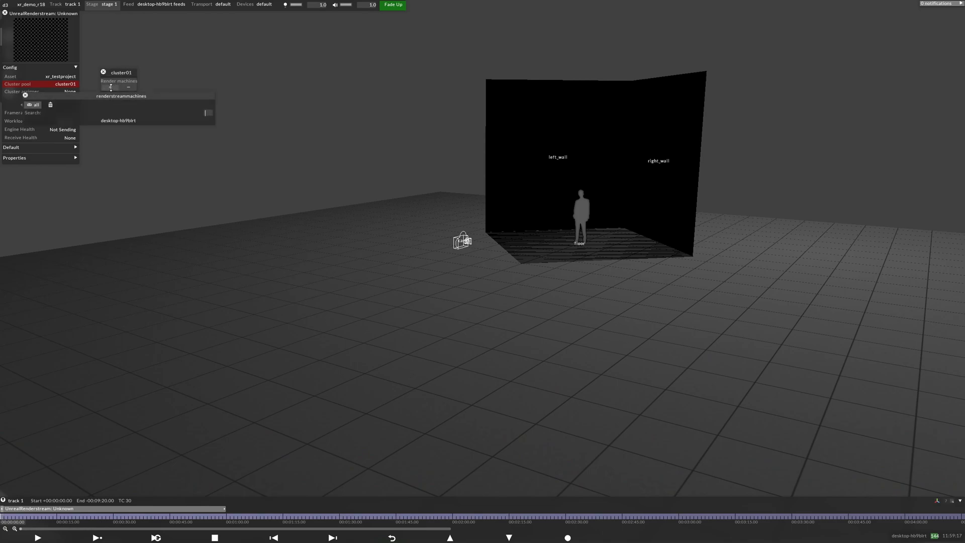
click(134, 121)
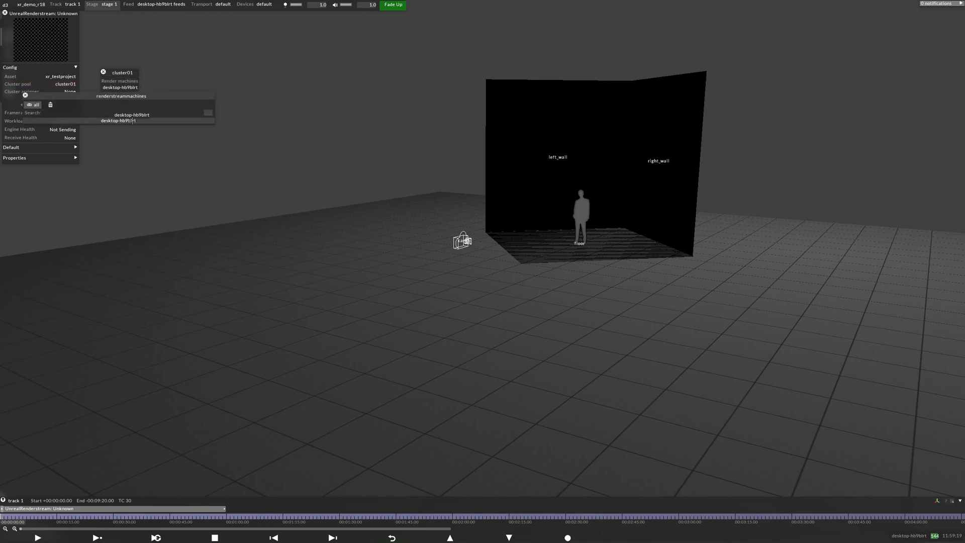
click(25, 95)
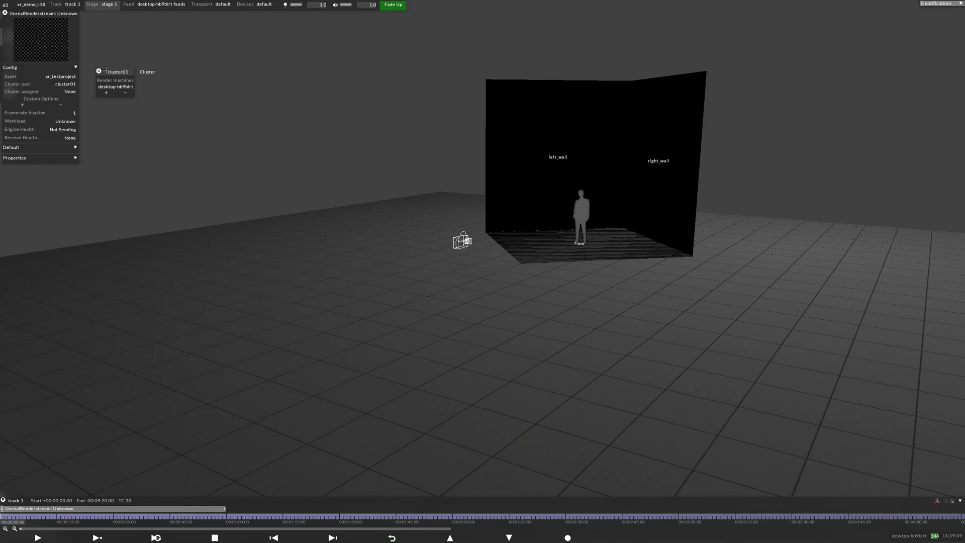
drag(110, 73, 115, 70)
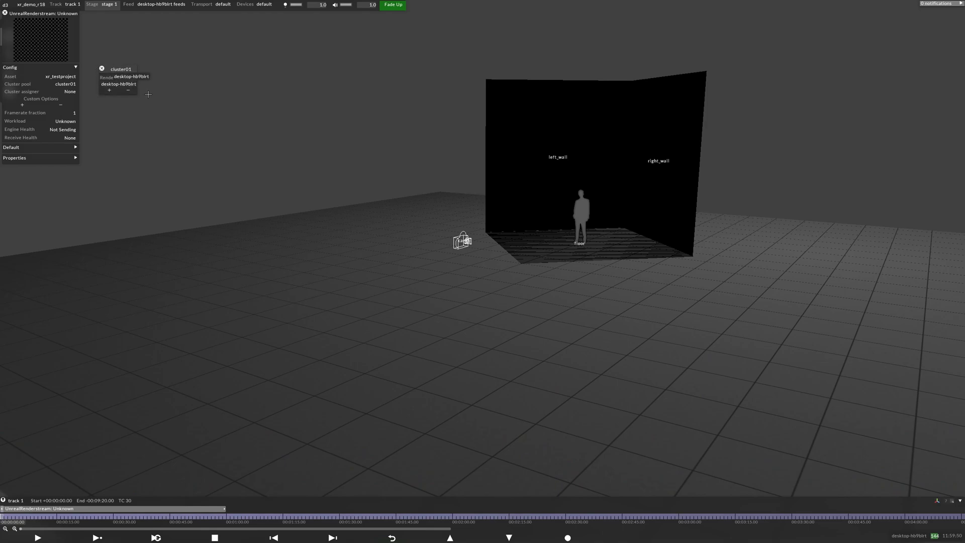
click(103, 68)
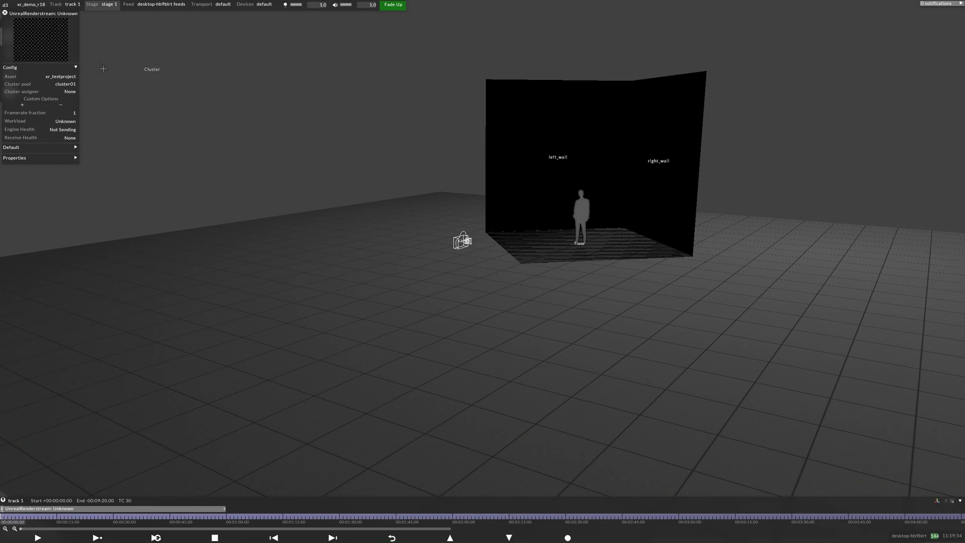
- Create a multichannel cluster assigner named Cluster01Assigner for the UnrealRenderstream layer
click(68, 92)
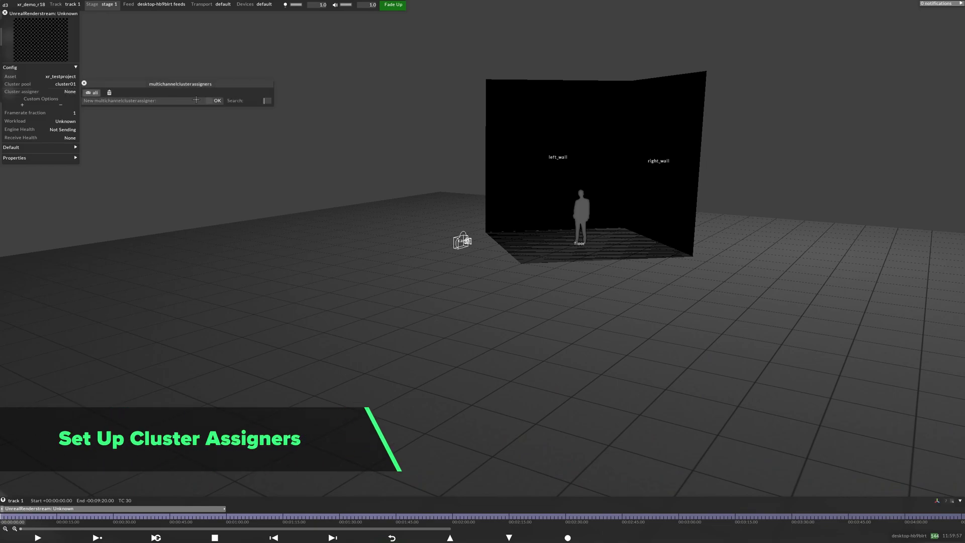
text(Clu)
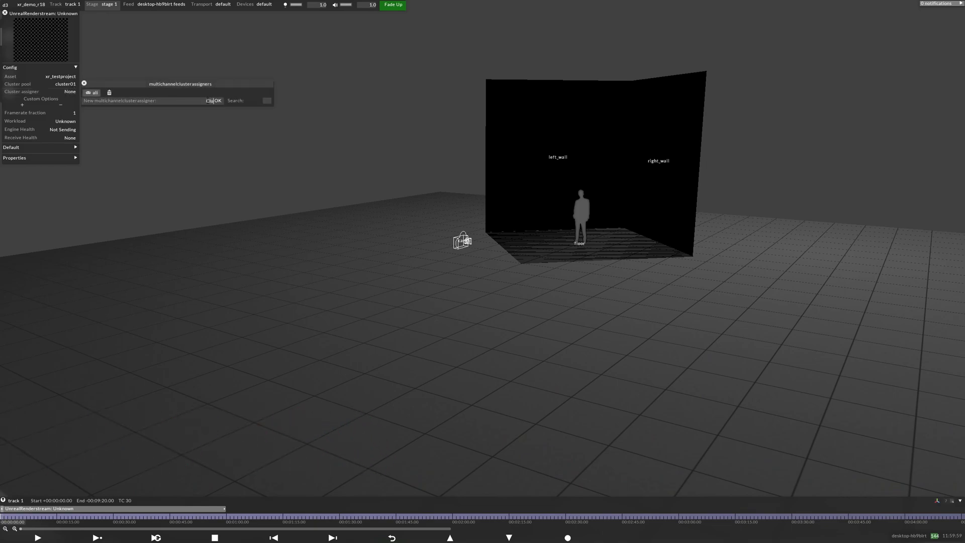
text(ster01Assigner)
key(Return)
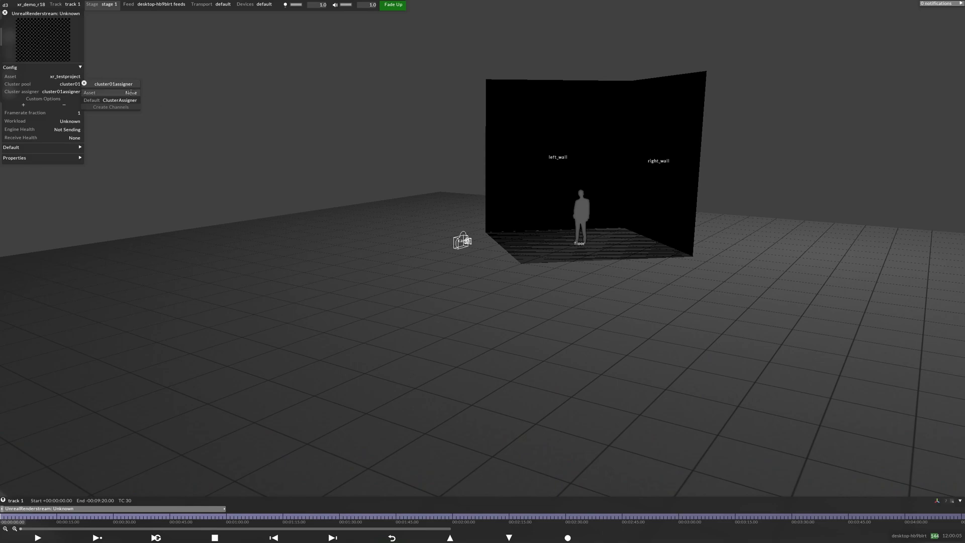
- Set the cluster01assigner's asset to xr_testproject and create its channels
click(140, 92)
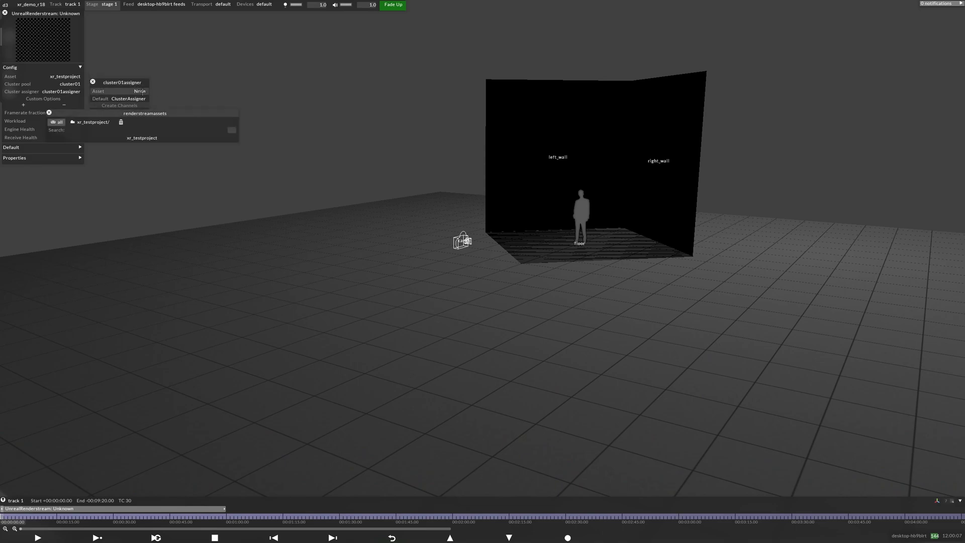
click(142, 138)
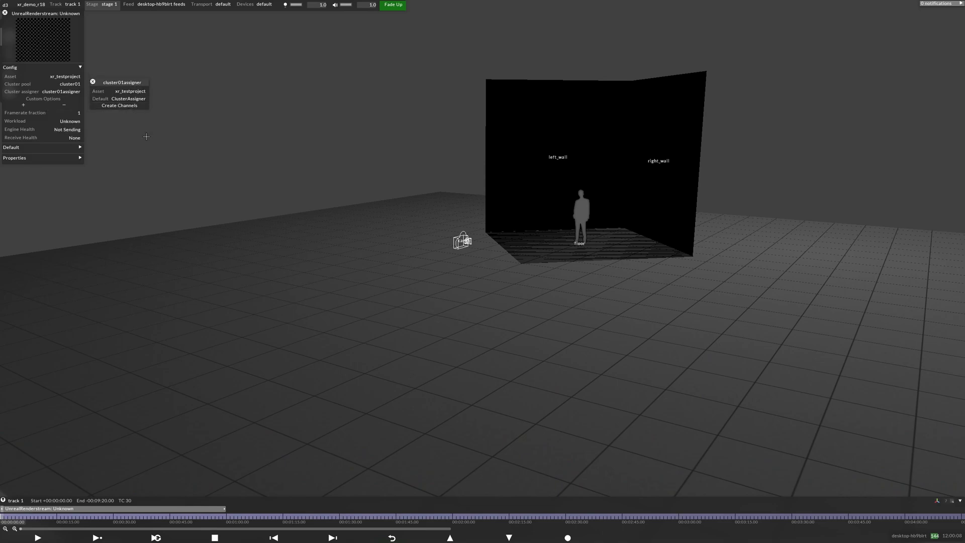
click(131, 106)
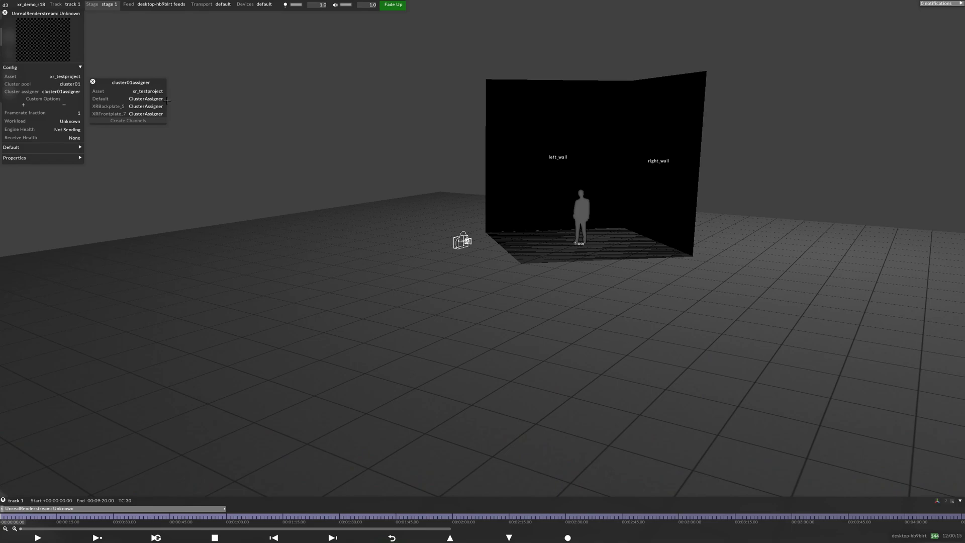
- Create a cluster assigner named backplate for the Default channel of cluster01assigner
drag(167, 100, 146, 108)
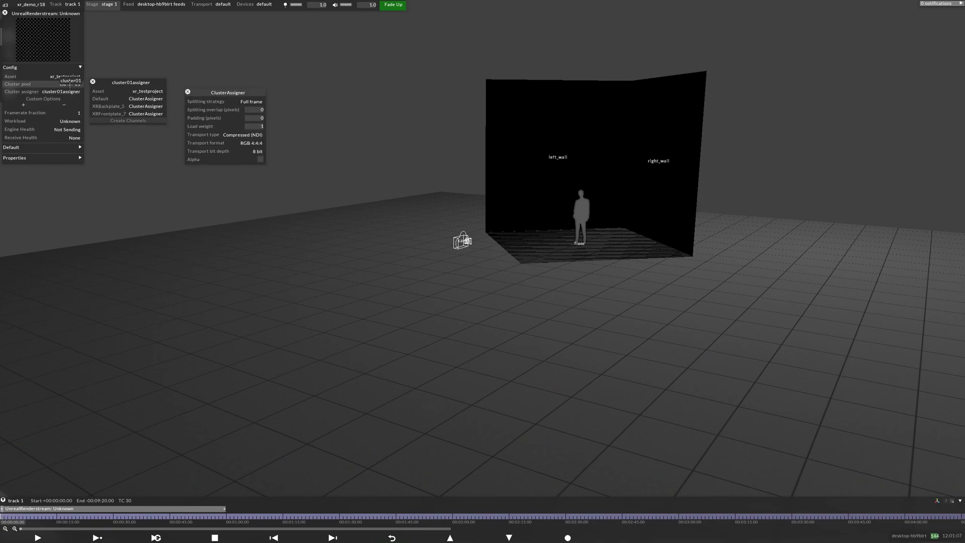
click(140, 99)
click(141, 98)
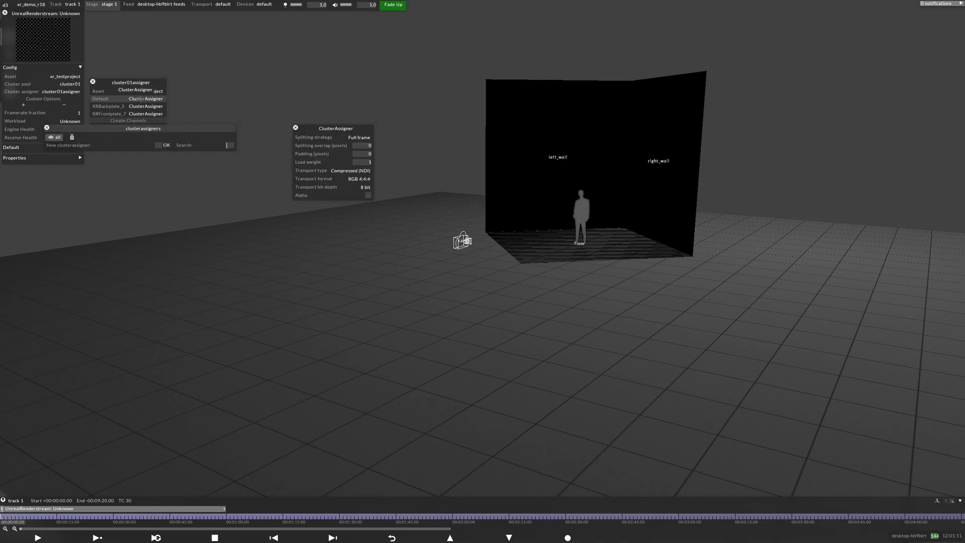
click(156, 145)
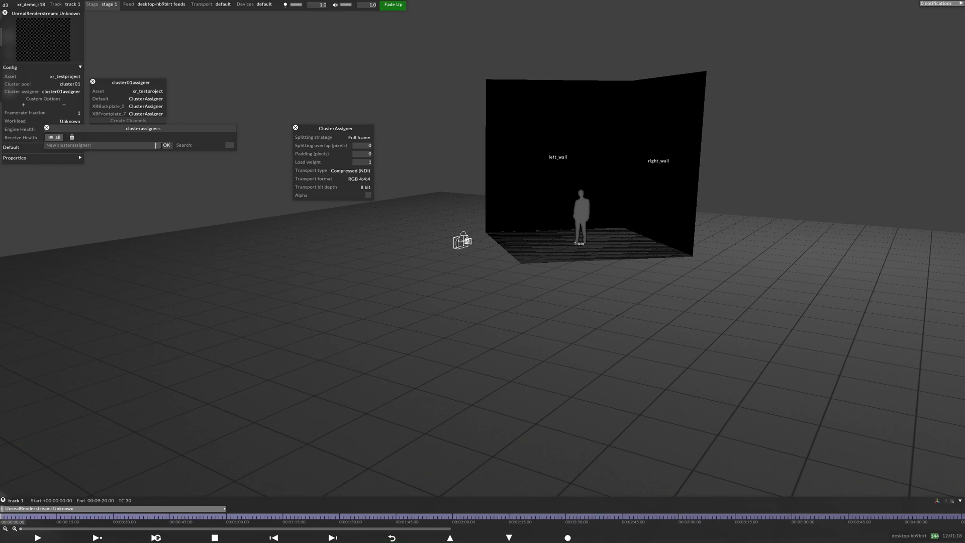
text(backplate)
key(Return)
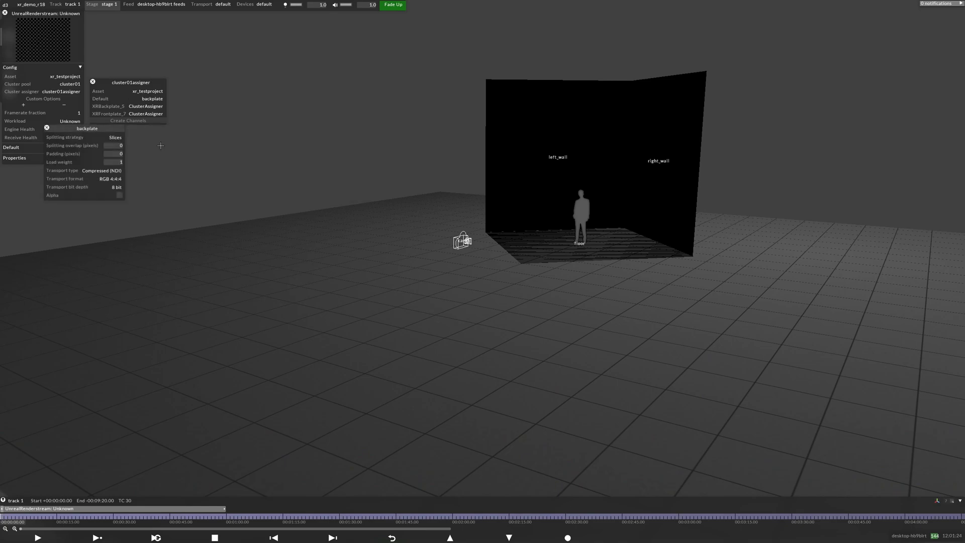
- Create a cluster assigner named frontplate from the XRBackplate_5 channel
drag(146, 106, 148, 105)
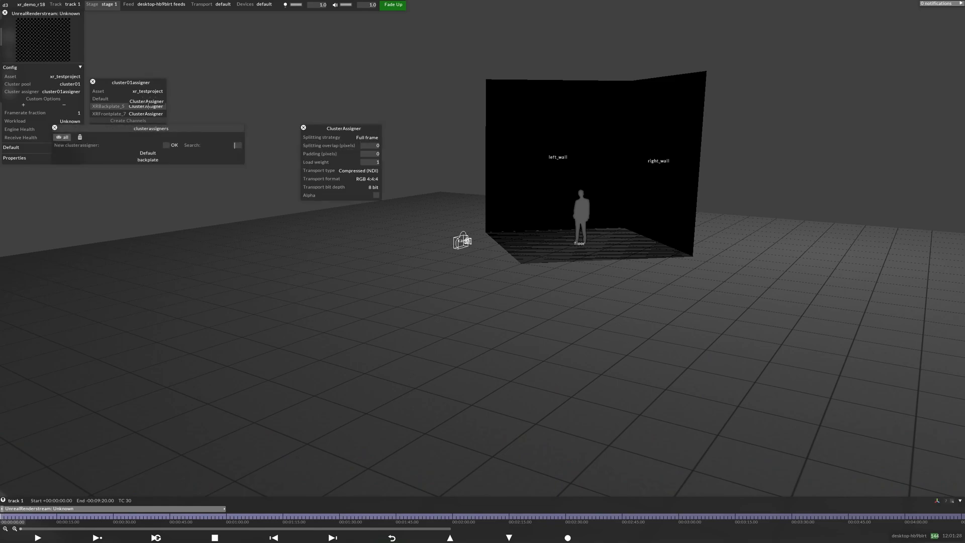
text(fro)
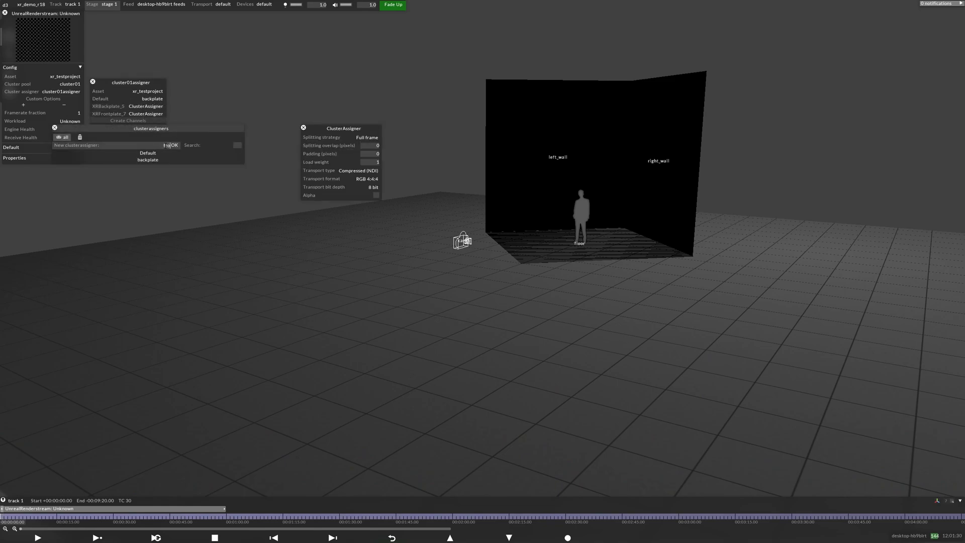
text(ntplate)
key(Return)
- Assign backplate to the XRBackplate_5 channel and frontplate to XRFrontplate_7, and open the frontplate assigner's settings
click(152, 106)
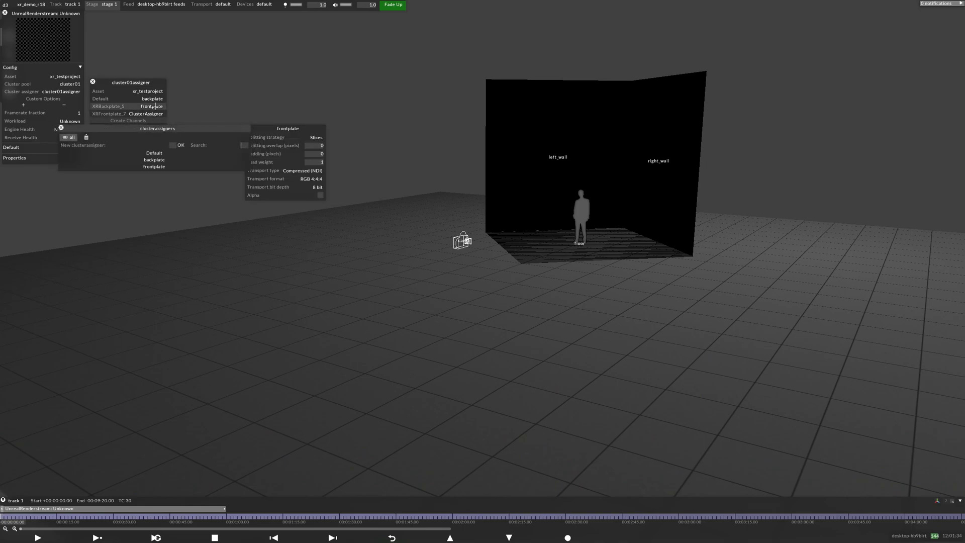
click(160, 157)
click(157, 114)
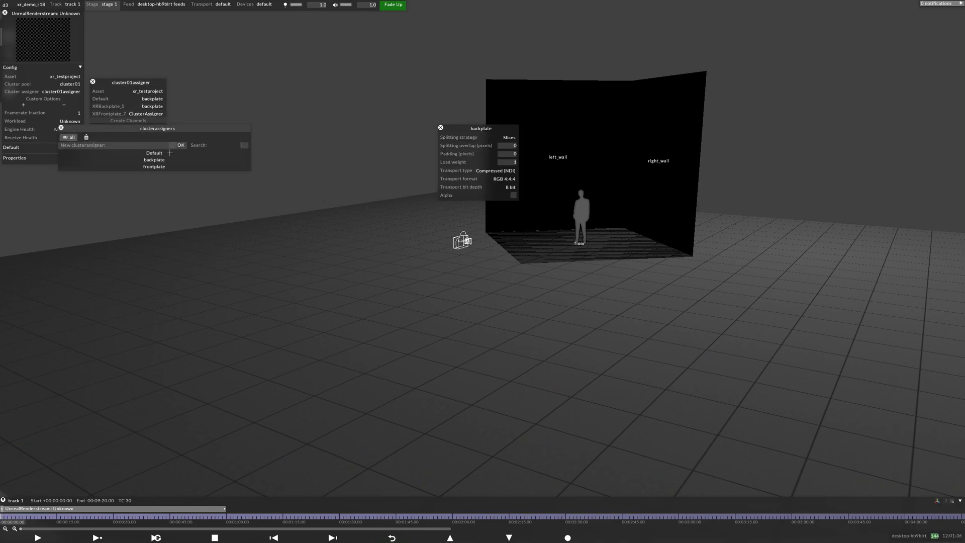
click(160, 165)
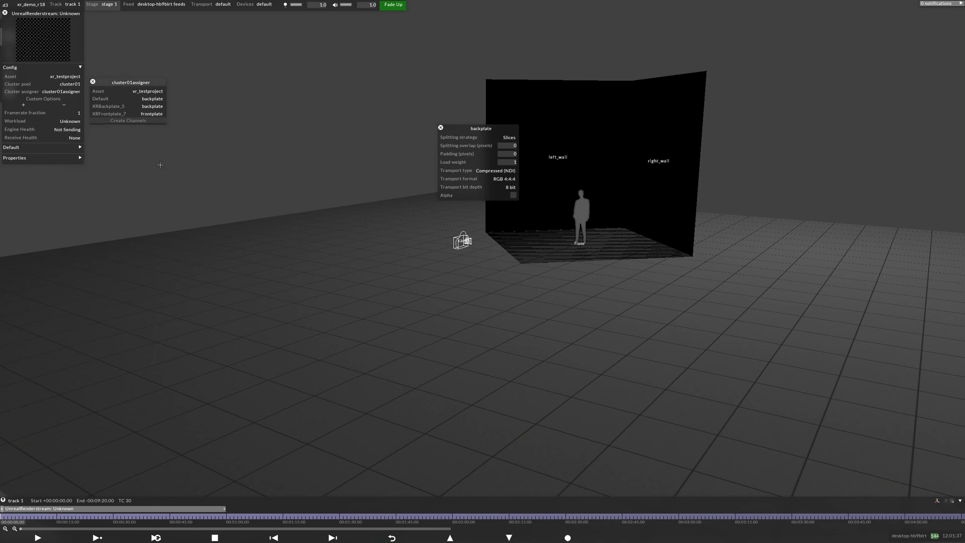
click(142, 112)
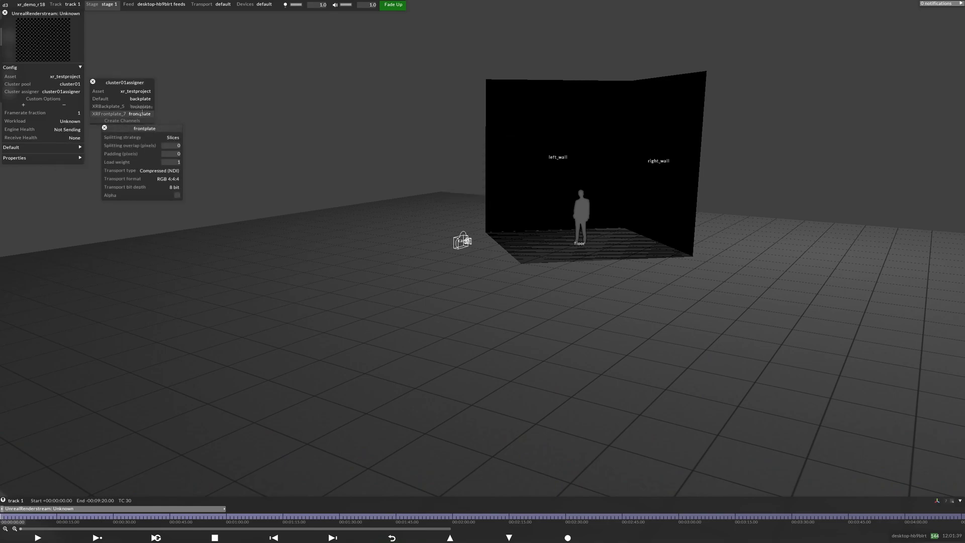
- Set the splitting strategy to Full frame for both the frontplate and backplate cluster assigners
click(173, 137)
click(194, 143)
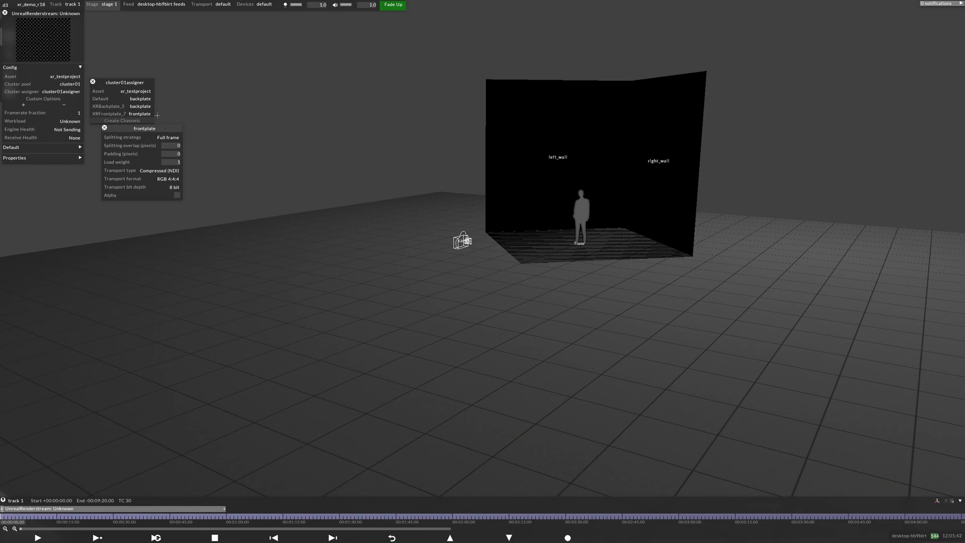
click(140, 106)
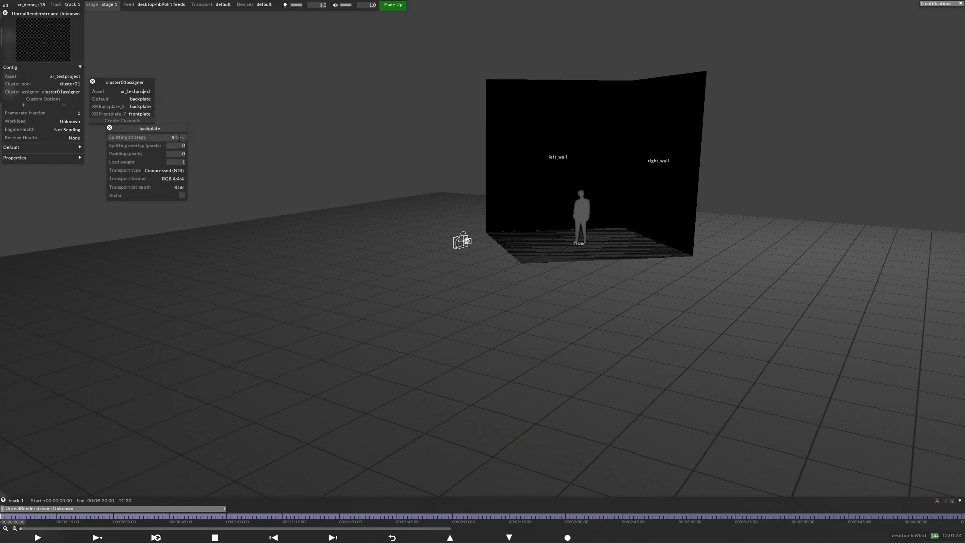
click(178, 137)
click(195, 144)
drag(118, 128, 182, 86)
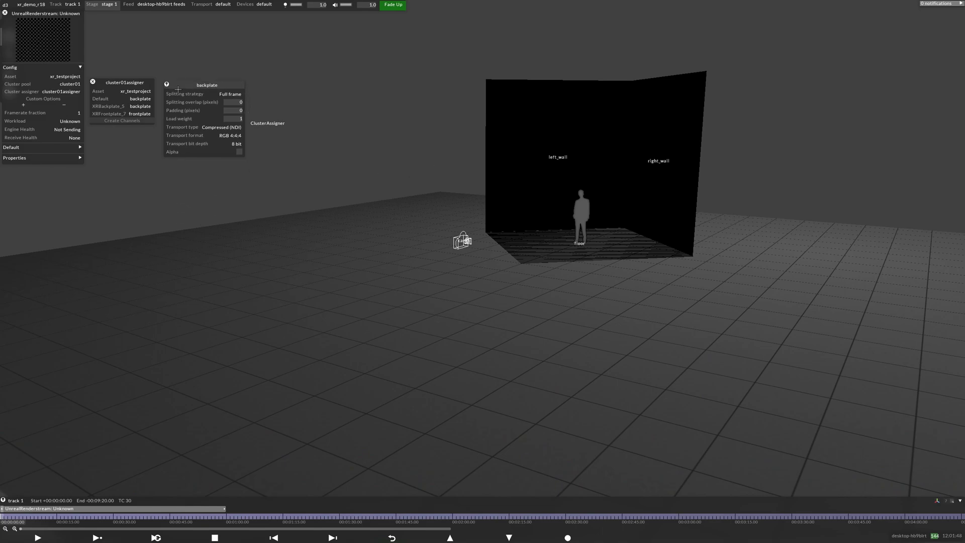
- Enable Alpha on the frontplate assigner and close the backplate, frontplate and cluster01assigner settings
click(141, 114)
drag(110, 128, 187, 164)
right_click(102, 141)
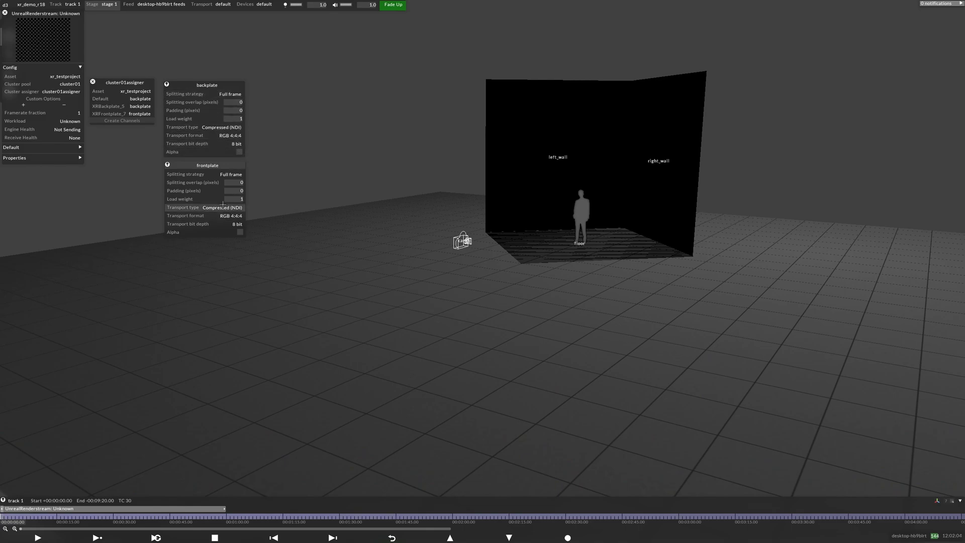
click(240, 231)
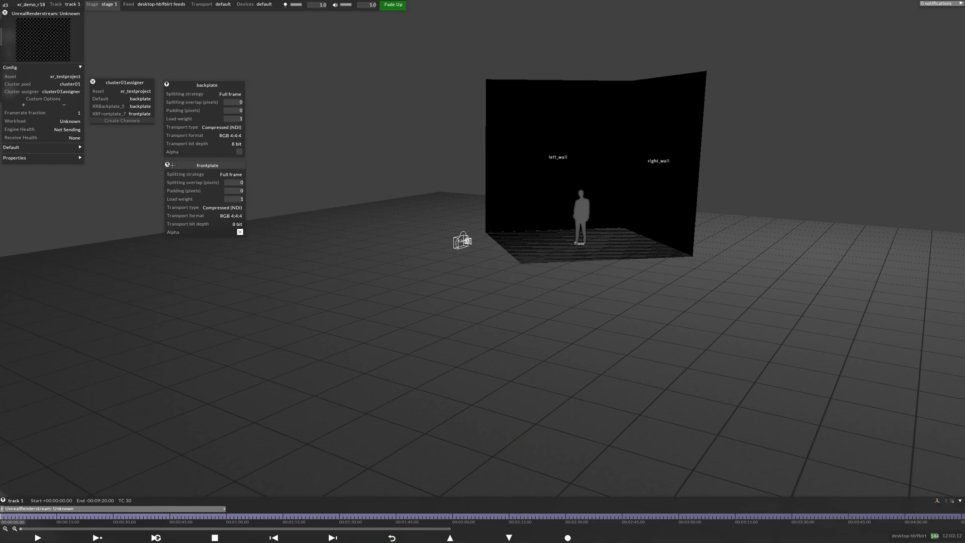
click(168, 164)
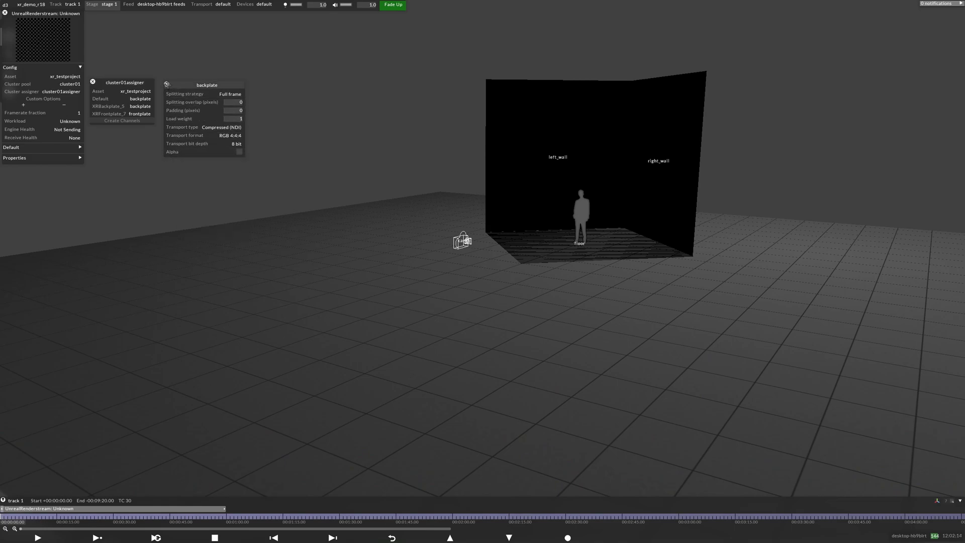
click(167, 85)
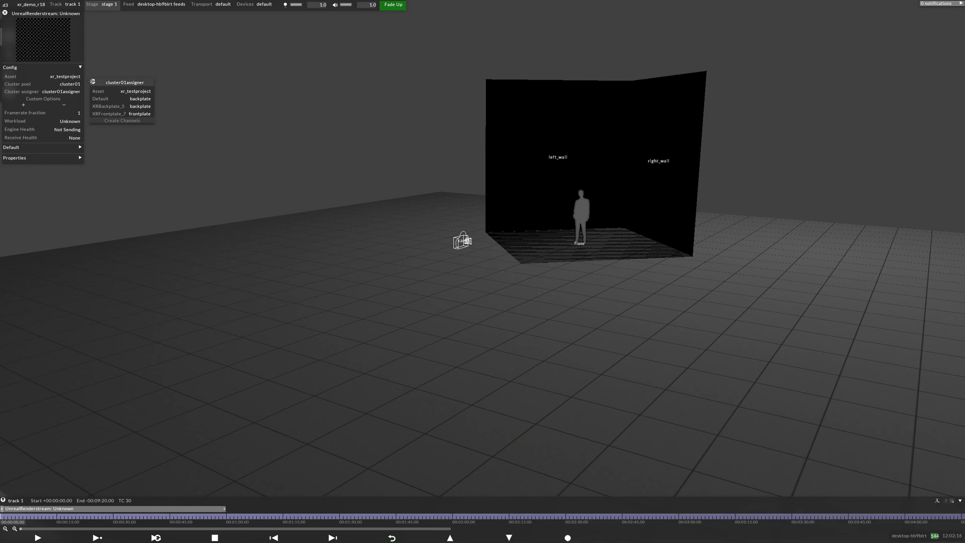
click(92, 82)
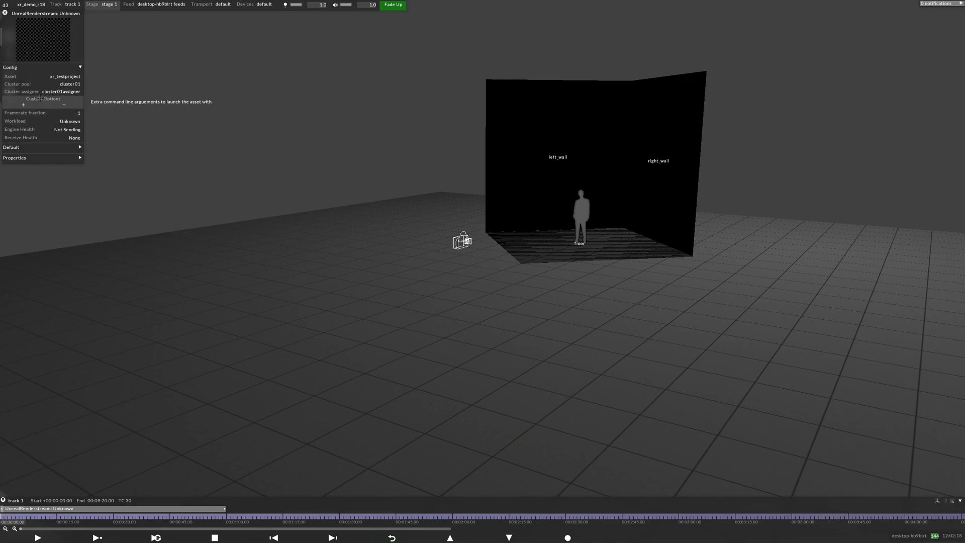
- Open the layer's default MultiChannelMap mapping, create its channels and expand XRBackplate_5 and XRFrontplate_7
click(71, 147)
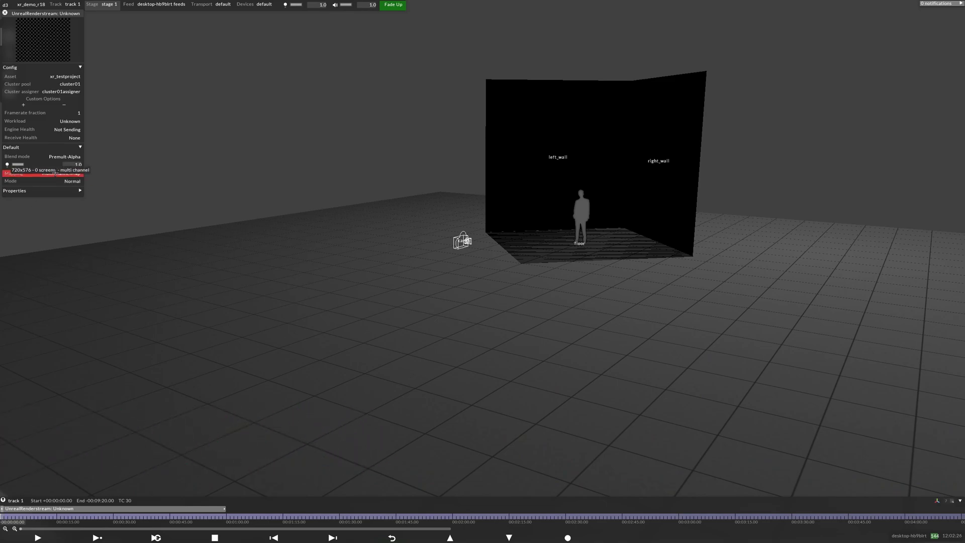
click(53, 171)
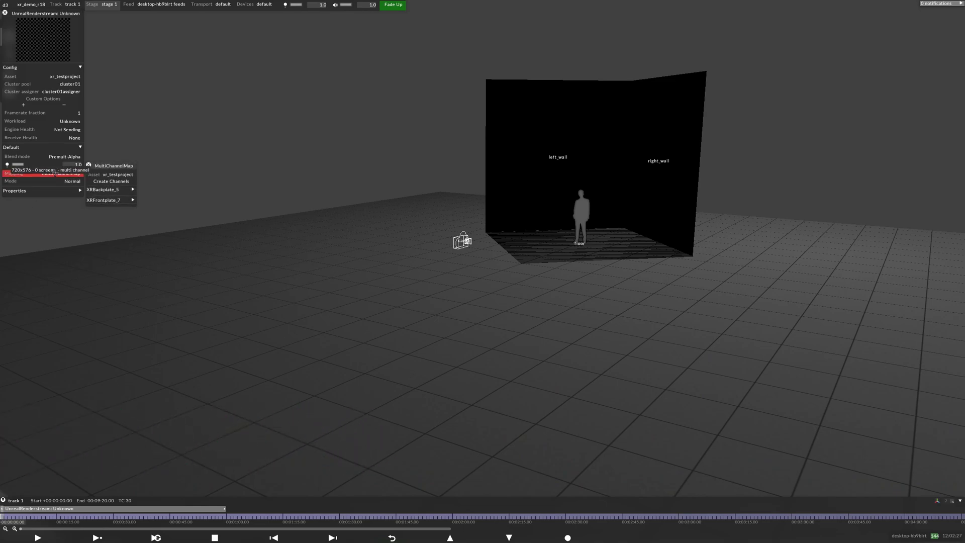
click(119, 182)
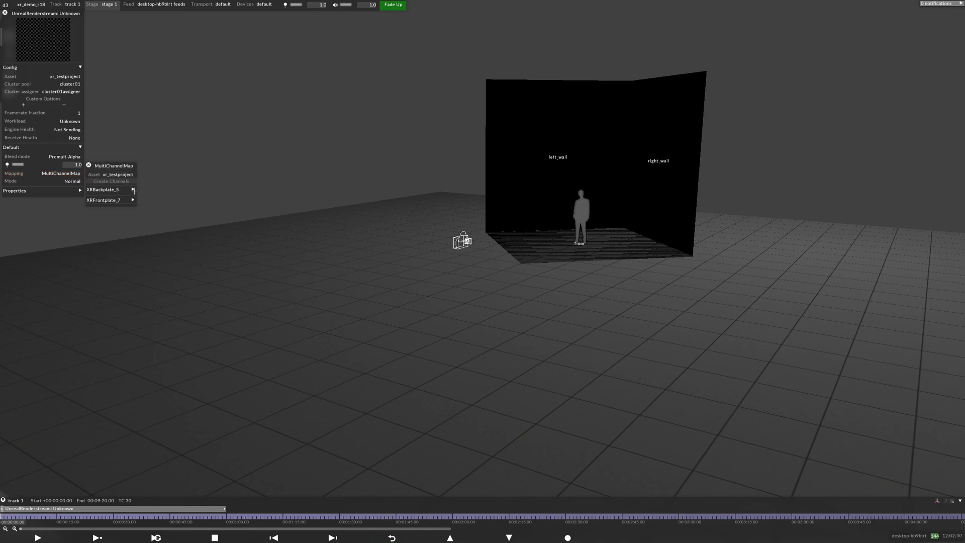
click(133, 190)
click(132, 207)
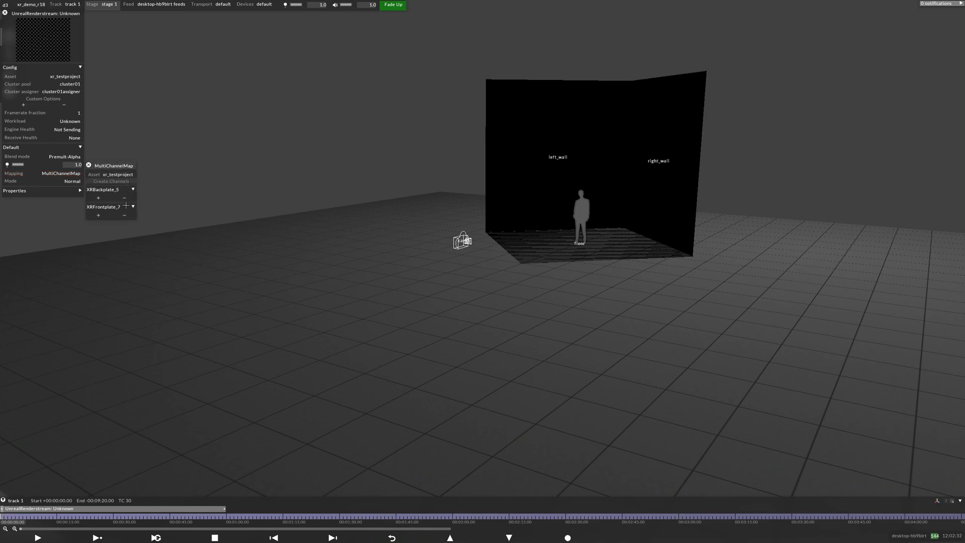
drag(115, 167, 143, 149)
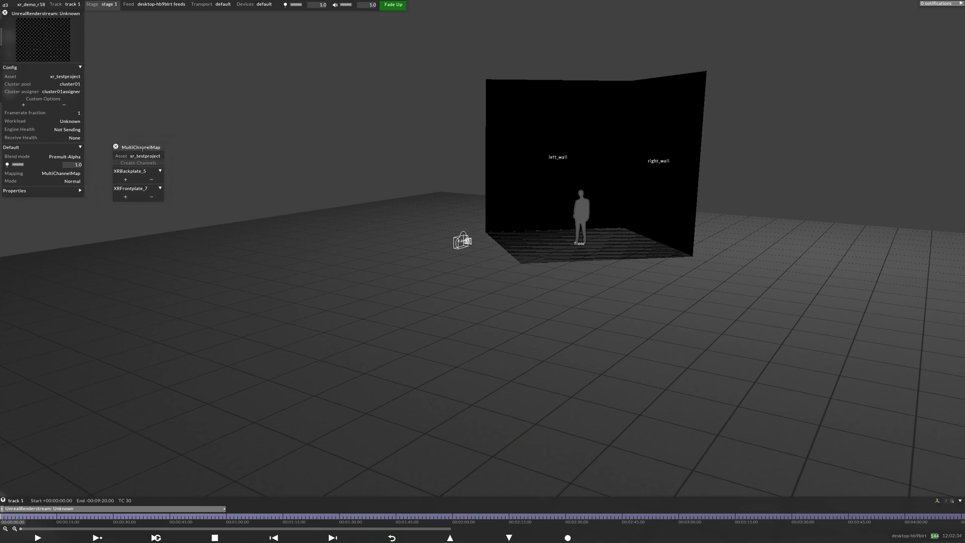
- Add the spatial mapping backplaterenderstream target (backplate) to XRBackplate_5 and backplaterenderstream target (frontplate) to XRFrontplate_7
click(126, 180)
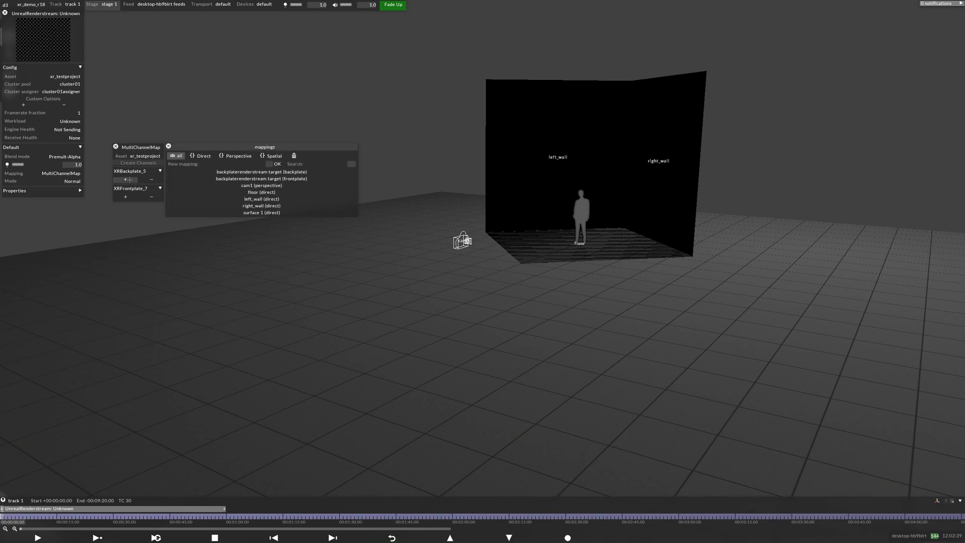
click(264, 157)
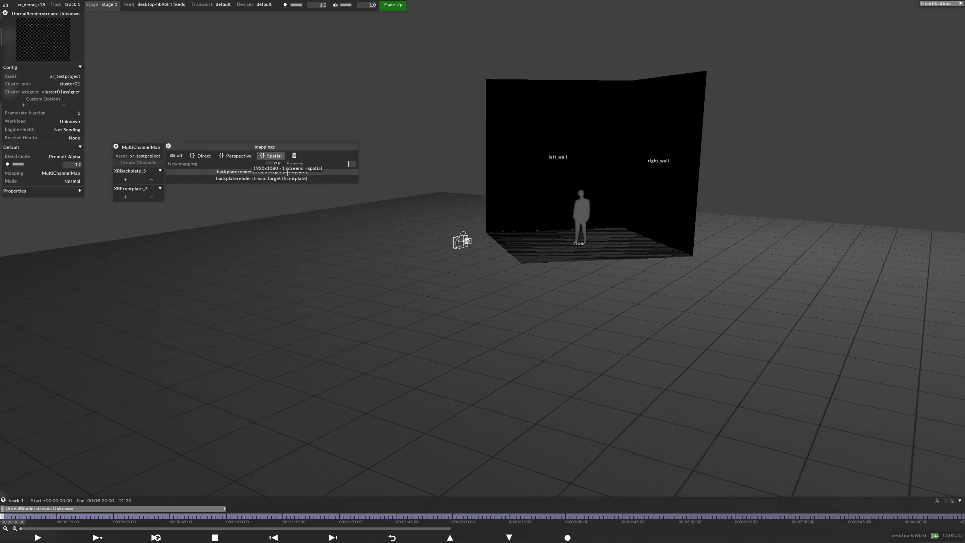
click(270, 171)
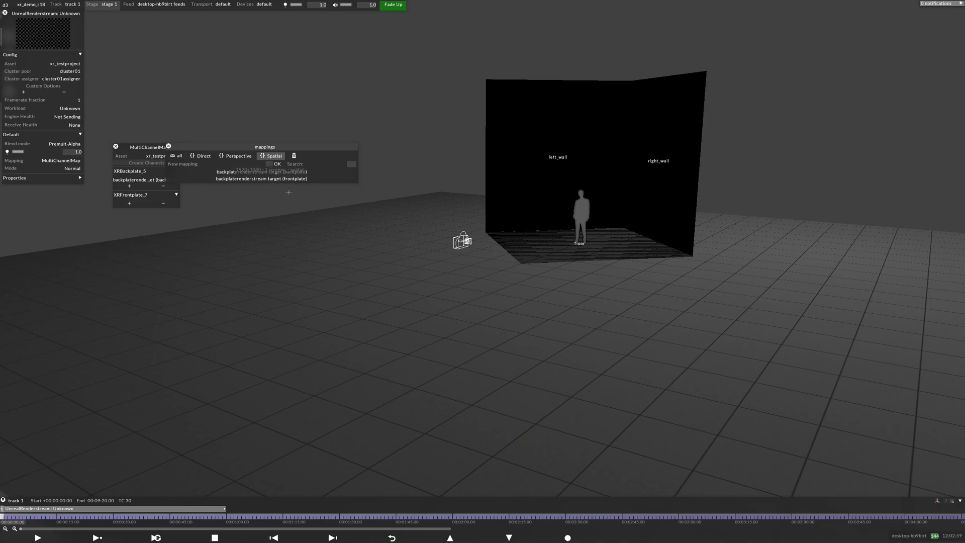
click(147, 196)
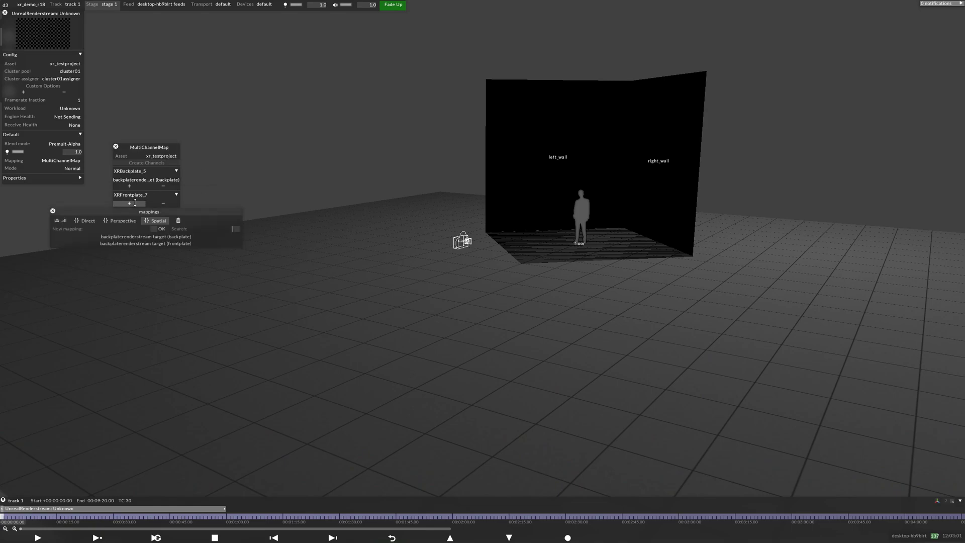
click(166, 244)
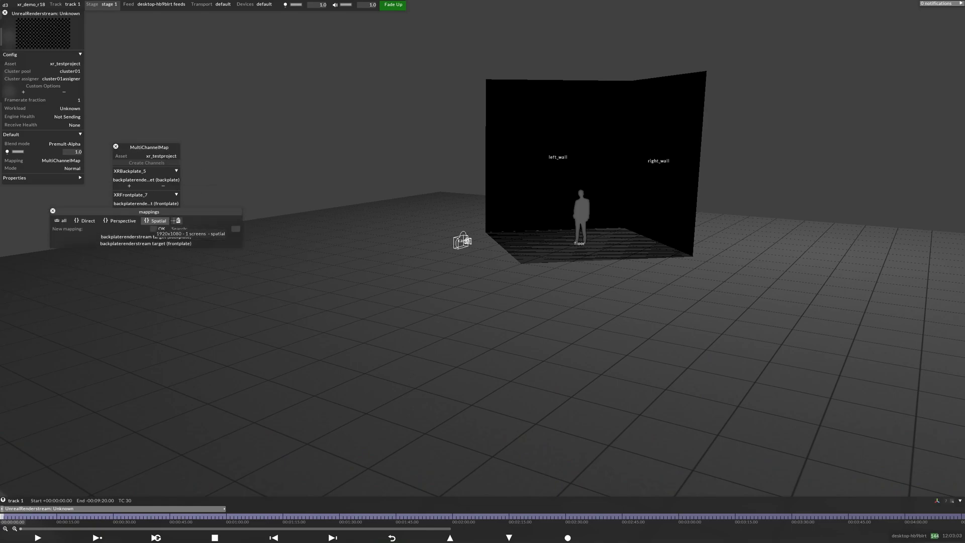
- Check the camera plate setting of the frontplate spatial mapping, then close its settings and the mapping list
click(229, 239)
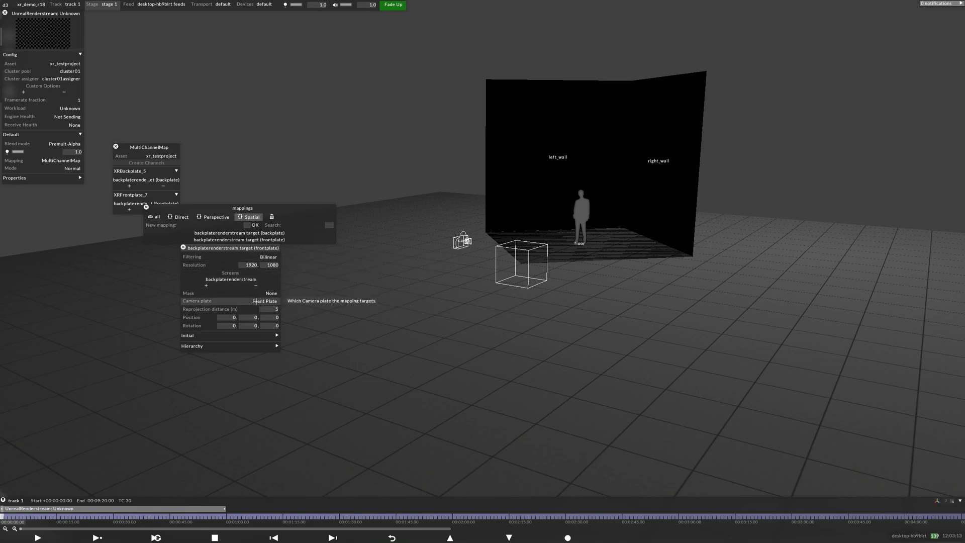
click(183, 247)
drag(205, 209, 264, 160)
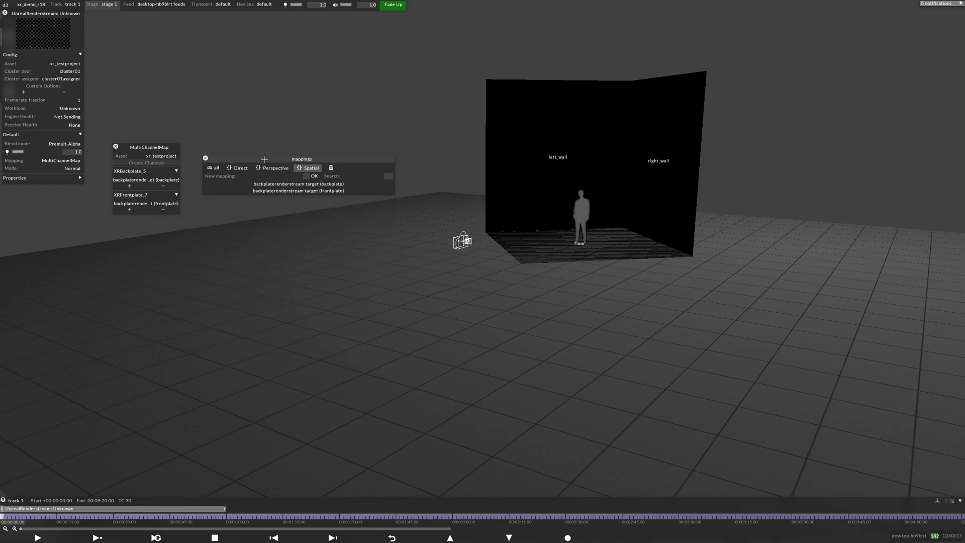
click(205, 158)
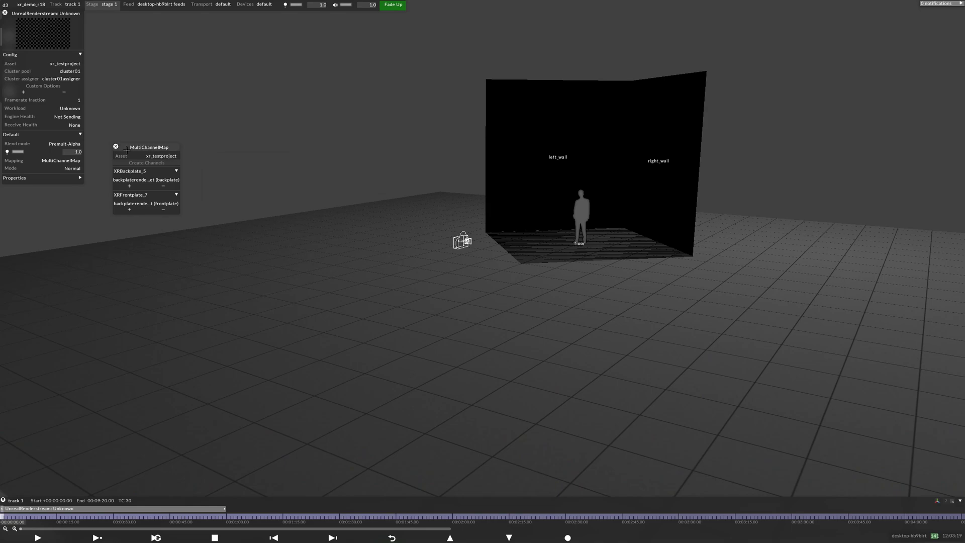
drag(137, 149, 135, 138)
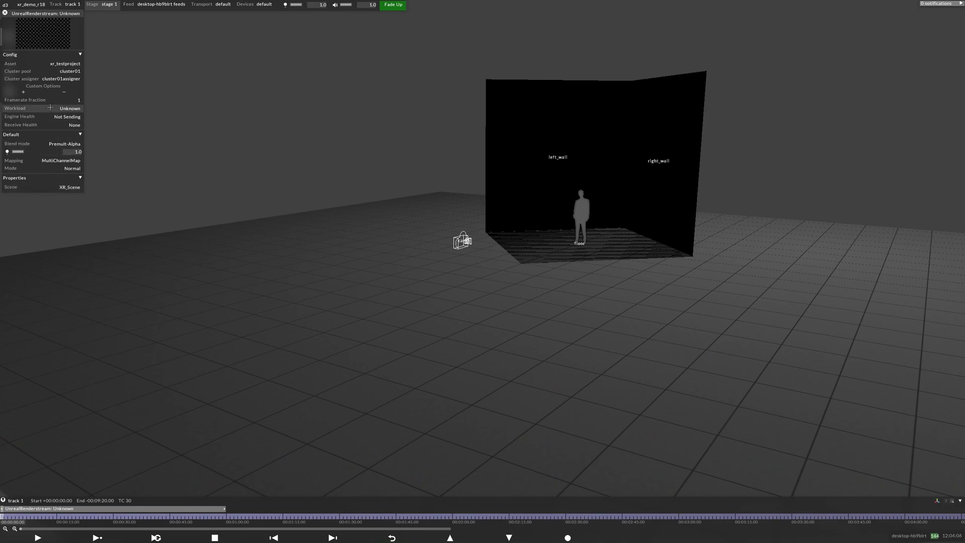
- Open the layer's cluster workload, expand its sync tasks and actions, and start the workload
mouse_move(50, 107)
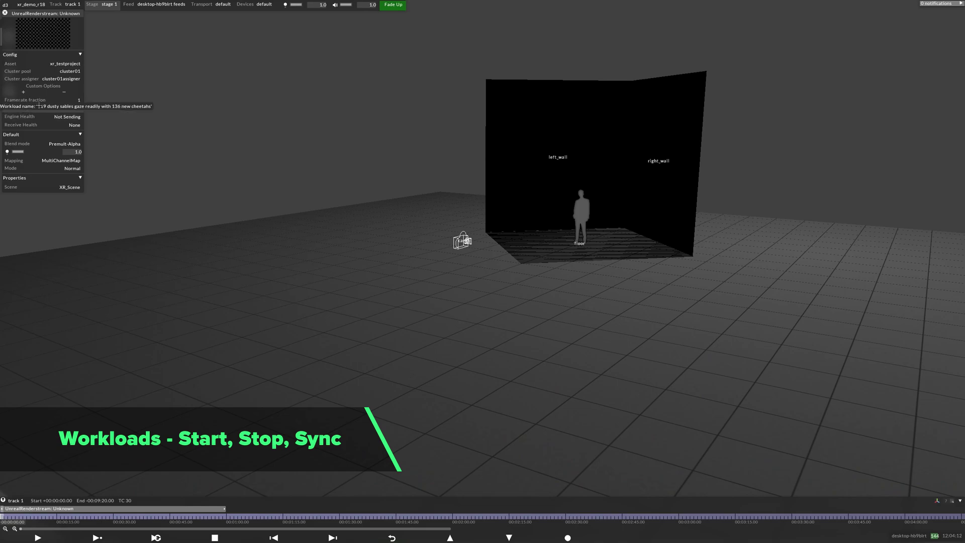
click(72, 108)
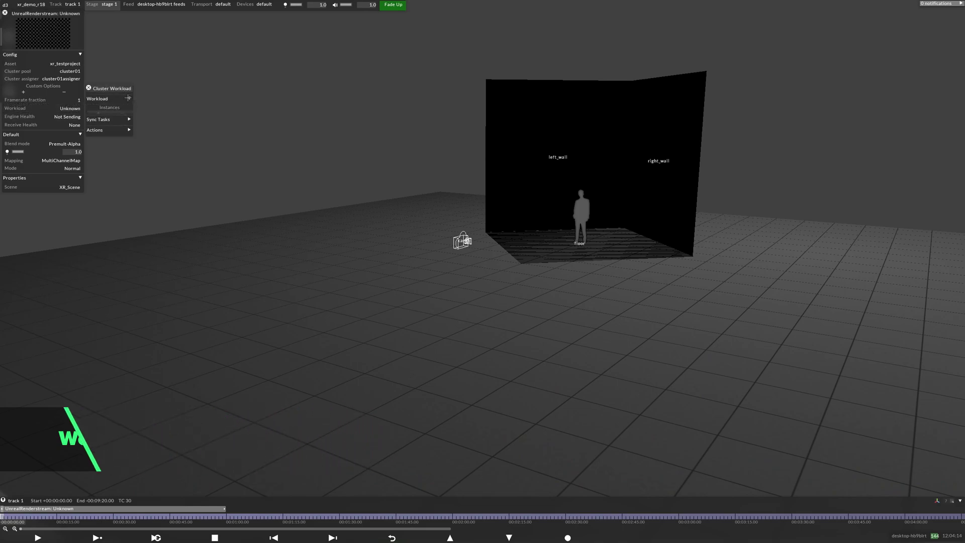
click(129, 123)
click(132, 146)
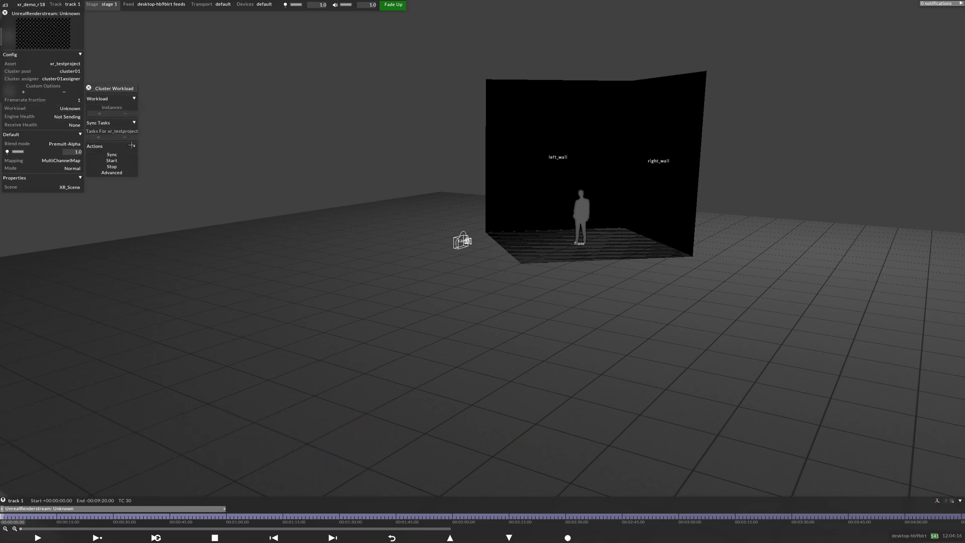
drag(124, 89, 151, 71)
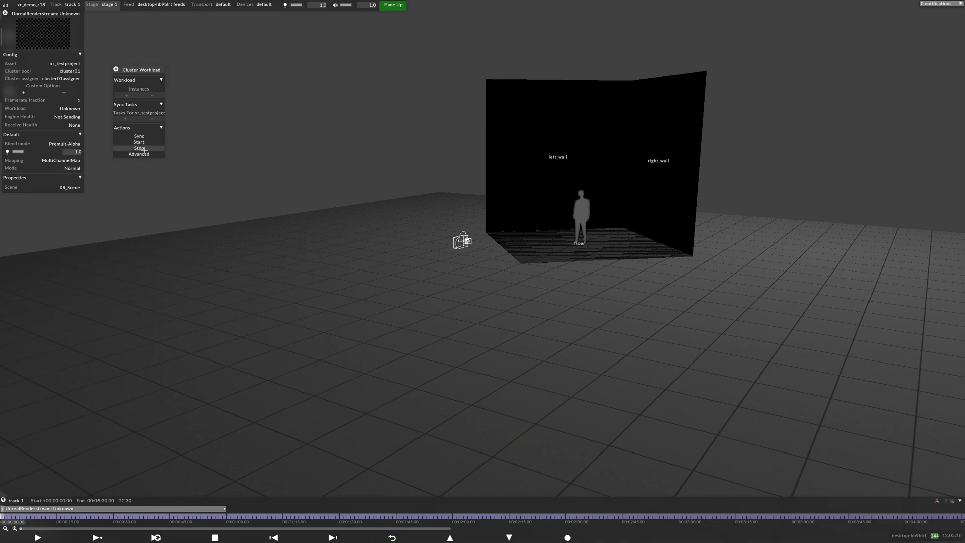
click(139, 142)
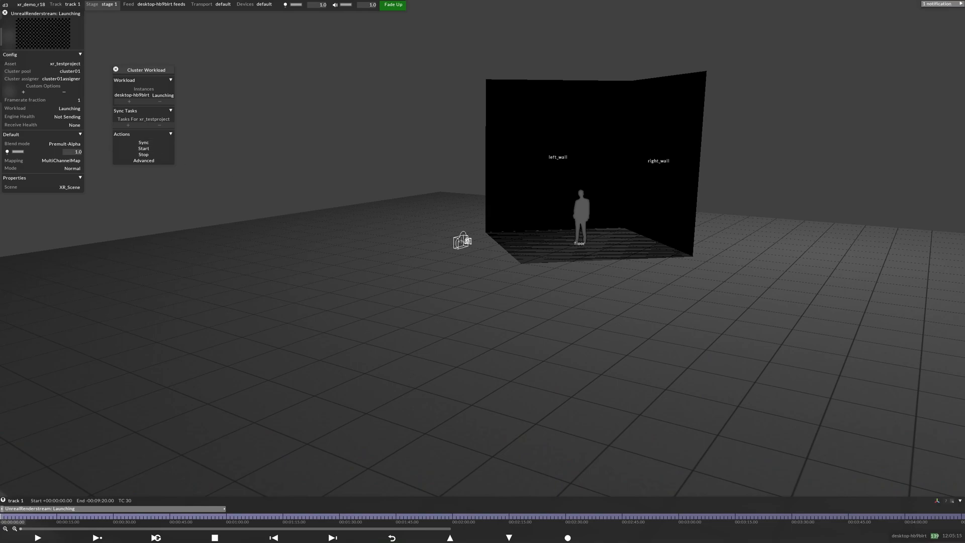
- Open the cam1 preview beside the cluster workload and check the instance status and engine health
click(462, 241)
drag(495, 244, 236, 21)
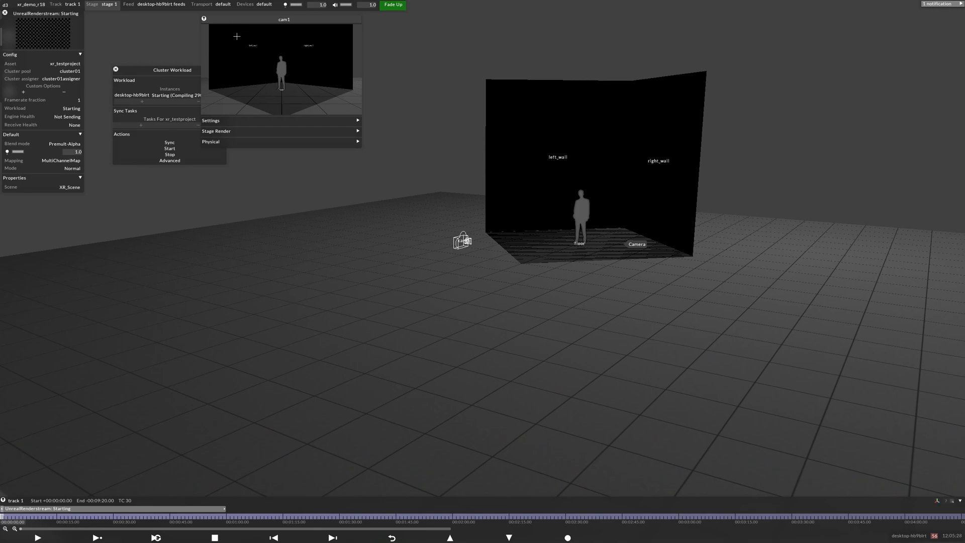
drag(175, 77, 157, 73)
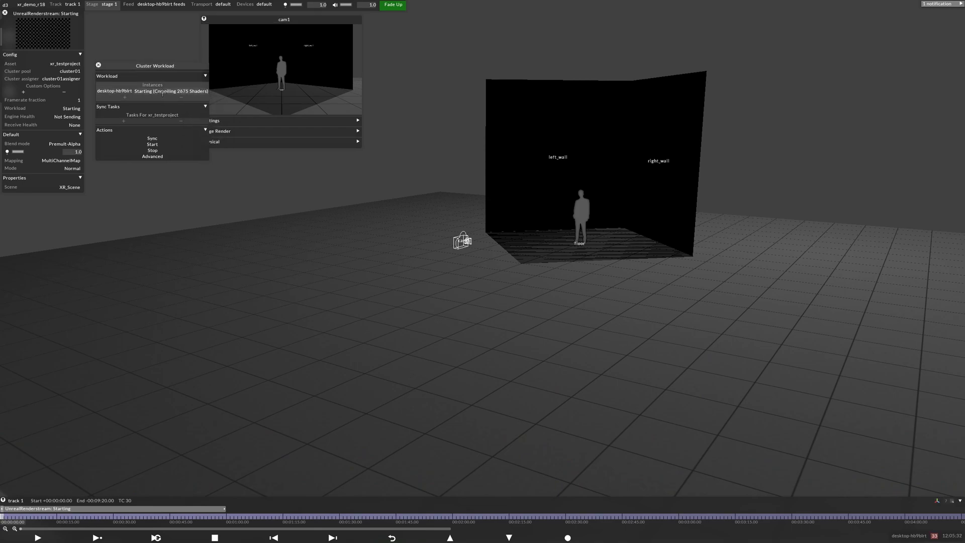
mouse_move(162, 93)
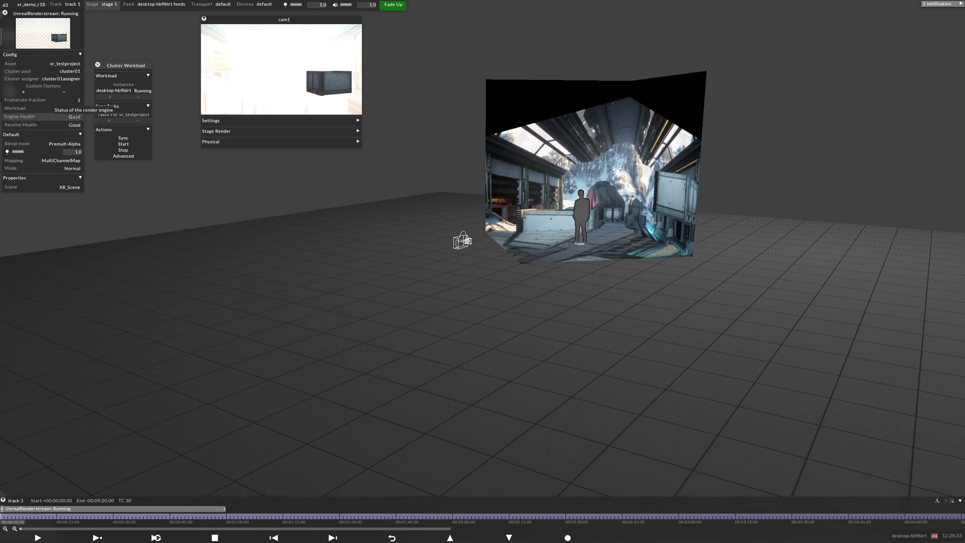
click(75, 117)
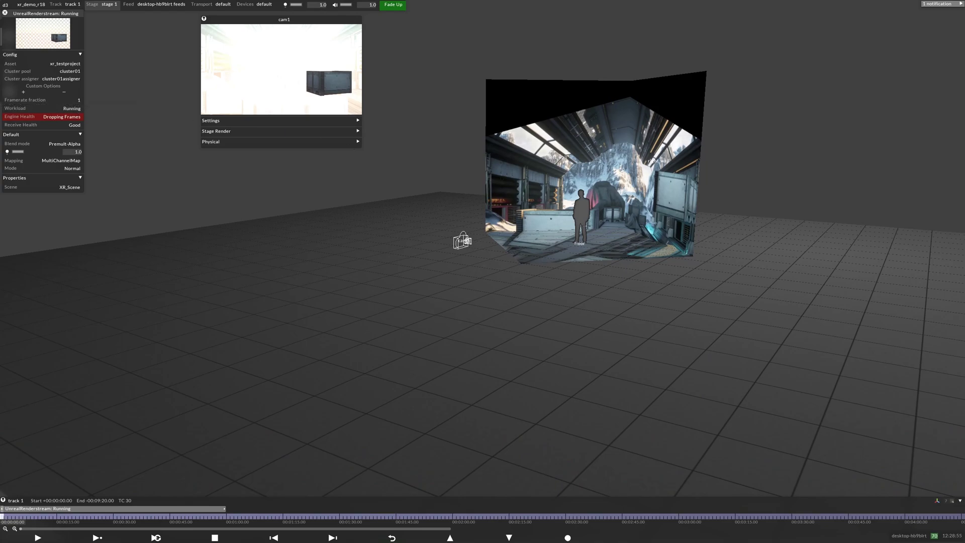
- Move cam1 sideways and vertically in the stage to test how the LED wall and frontplate content follow it
mouse_move(573, 226)
mouse_down()
mouse_move(573, 256)
mouse_move(561, 228)
mouse_move(590, 219)
mouse_up()
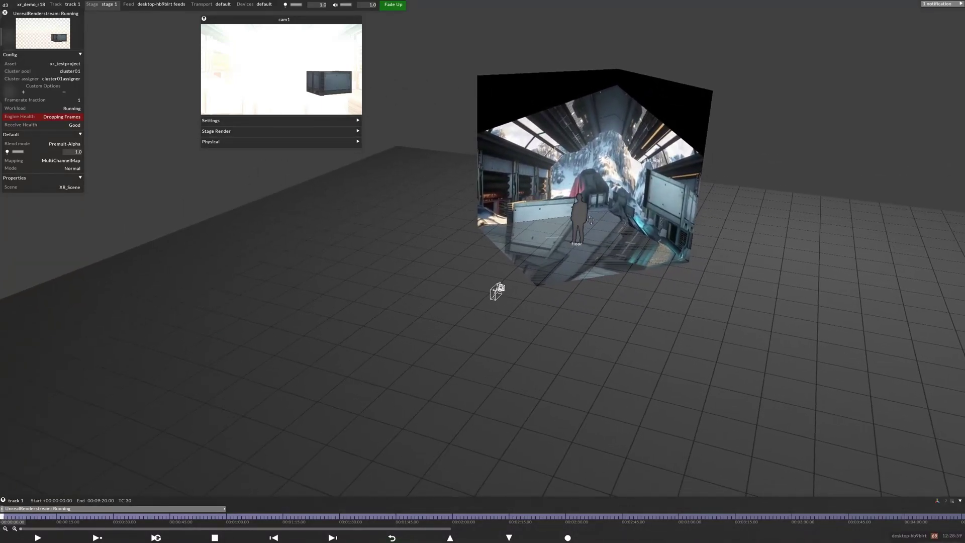
click(498, 290)
drag(500, 236, 513, 200)
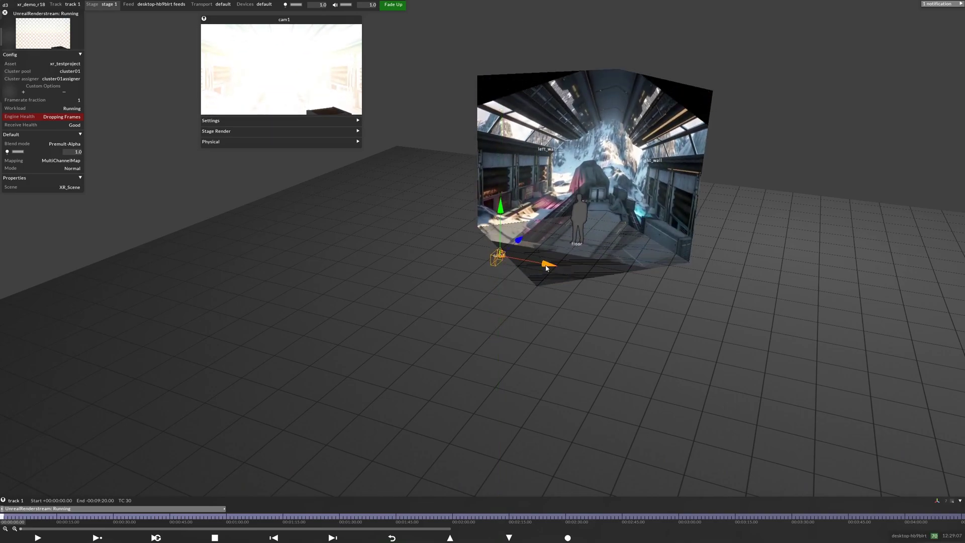
mouse_move(554, 266)
mouse_down()
mouse_move(578, 270)
mouse_move(496, 256)
mouse_move(565, 257)
mouse_move(495, 251)
mouse_move(573, 257)
mouse_move(540, 255)
mouse_move(561, 261)
mouse_up()
drag(516, 212, 509, 279)
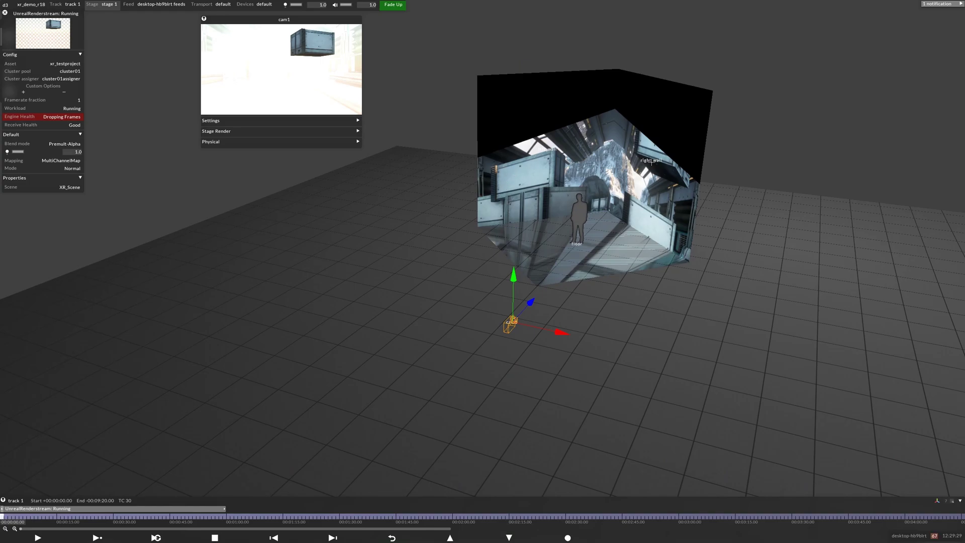
drag(513, 278, 513, 240)
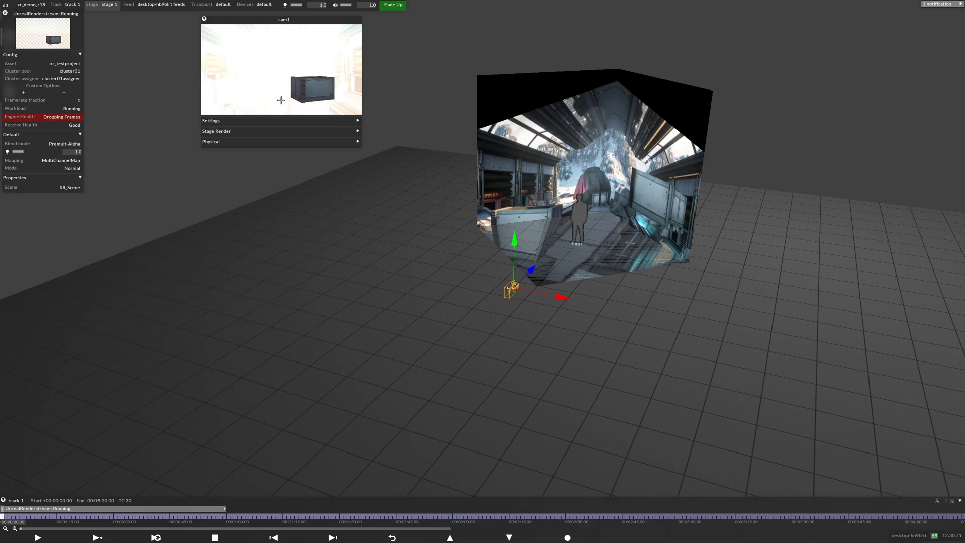
- Stop the layer's running cluster workload, then save the project and exit Disguise
click(67, 109)
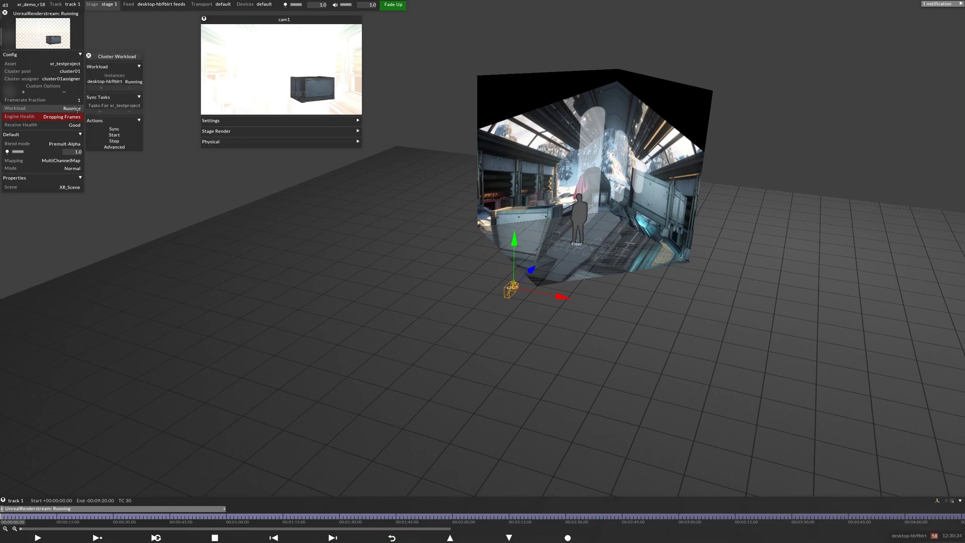
click(116, 135)
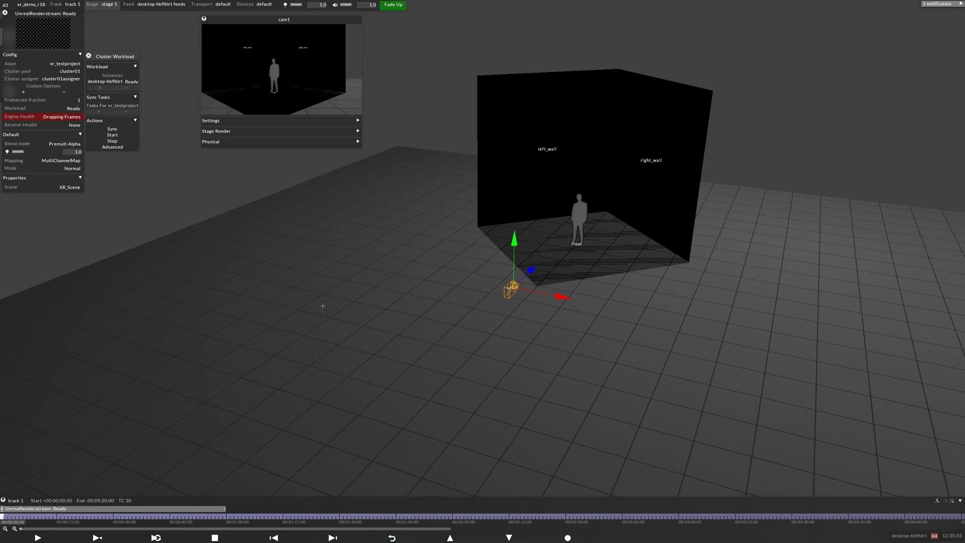
click(5, 5)
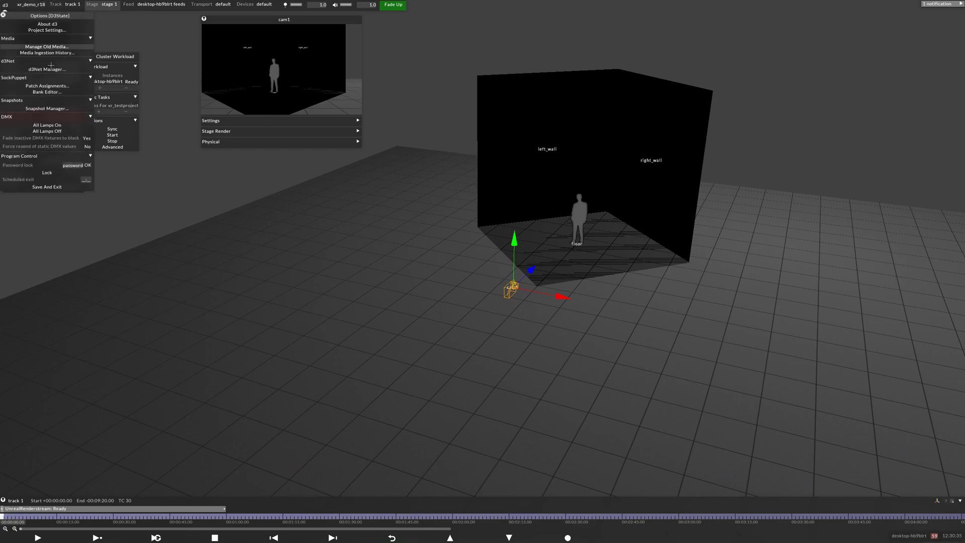
click(60, 187)
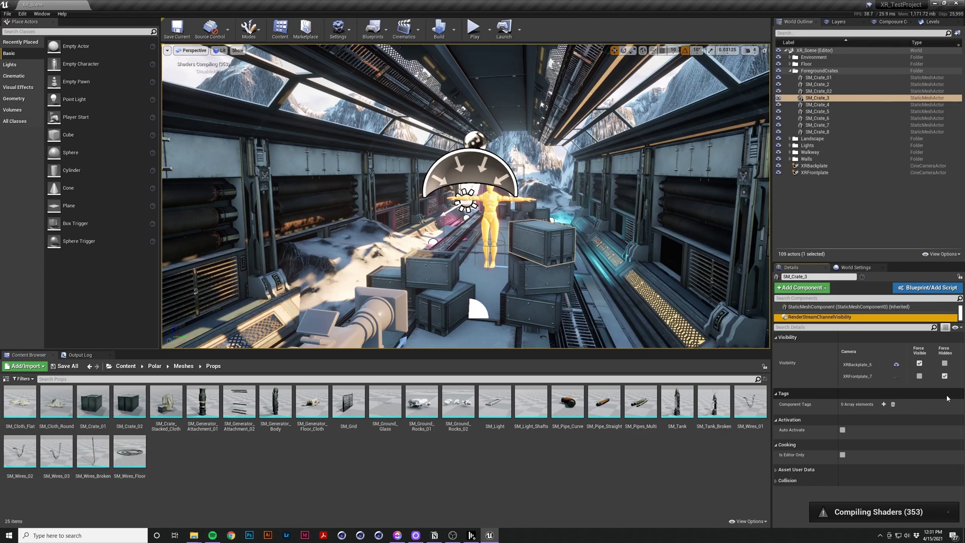
- In Unreal Editor, force SM_Crate_3 and SM_Crate_02 hidden for the XRBackplate camera and visible for the XRFrontplate camera
click(945, 364)
click(919, 376)
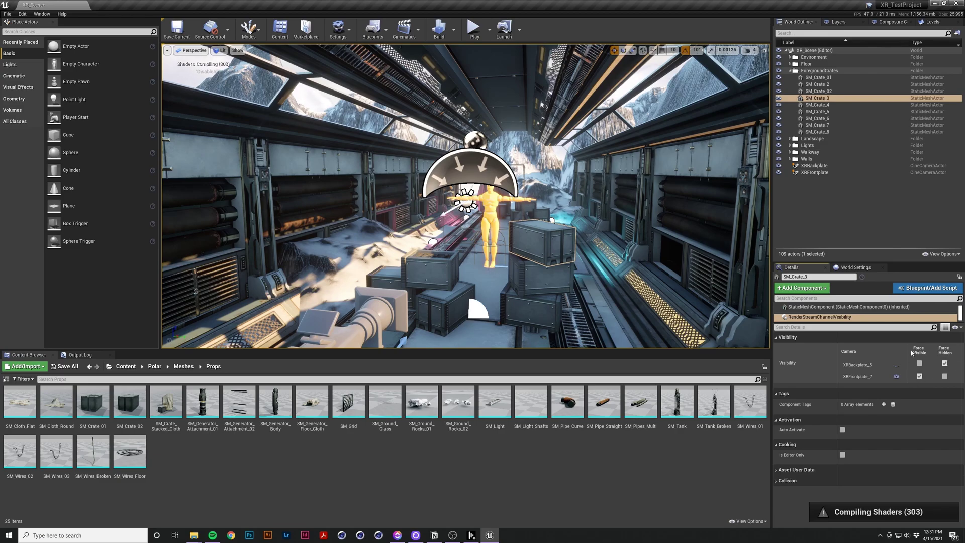
click(818, 91)
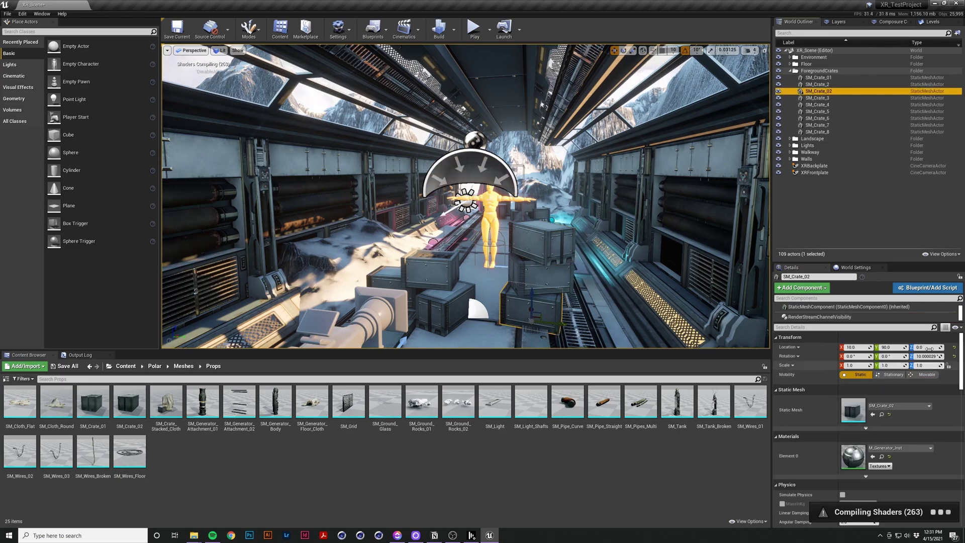
click(849, 318)
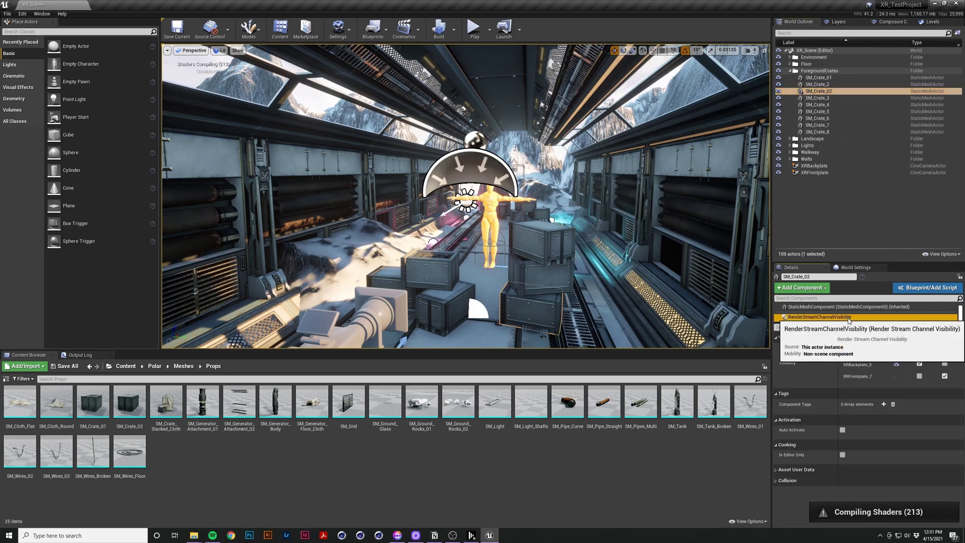
click(945, 363)
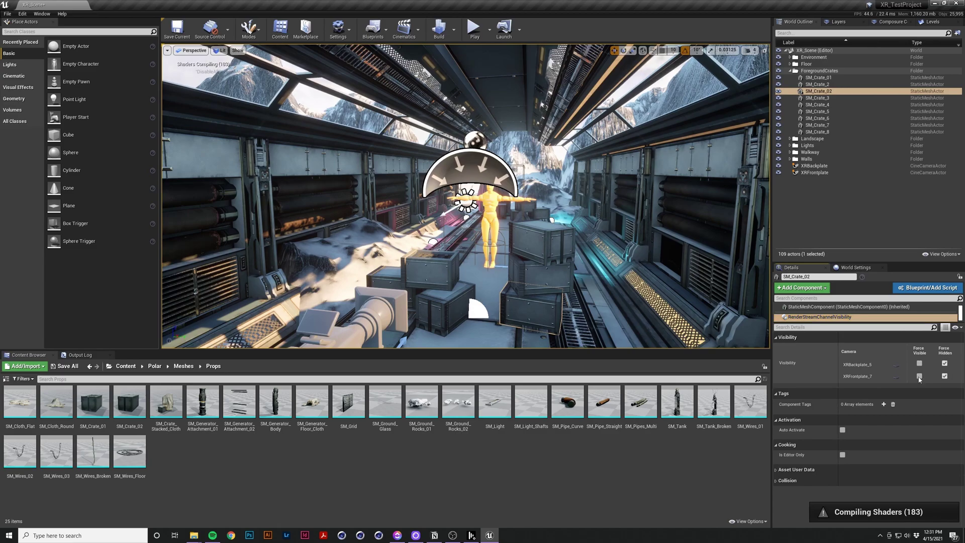
- Force SM_Crate_2 and SM_Crate_01 hidden for XRBackplate and visible for XRFrontplate, then clear the selection
click(817, 84)
click(824, 317)
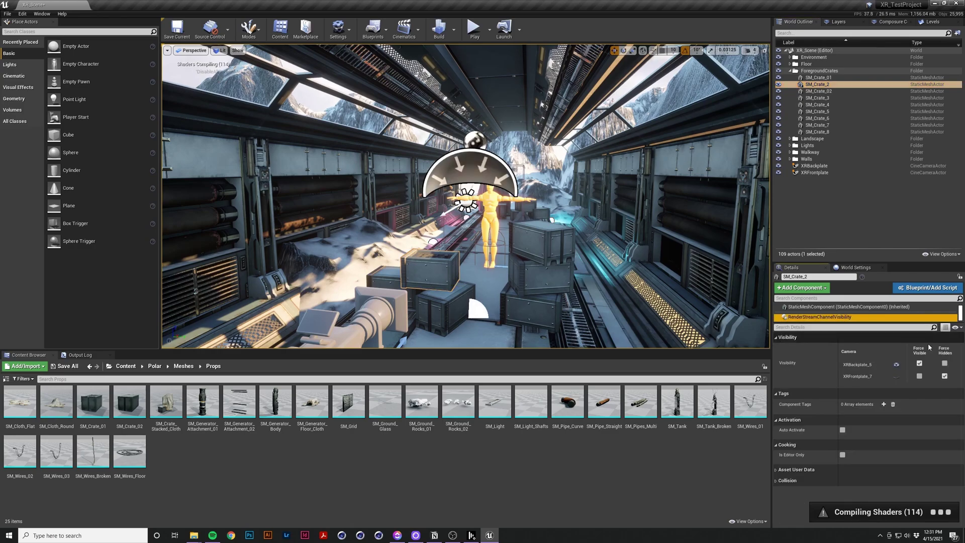
click(817, 77)
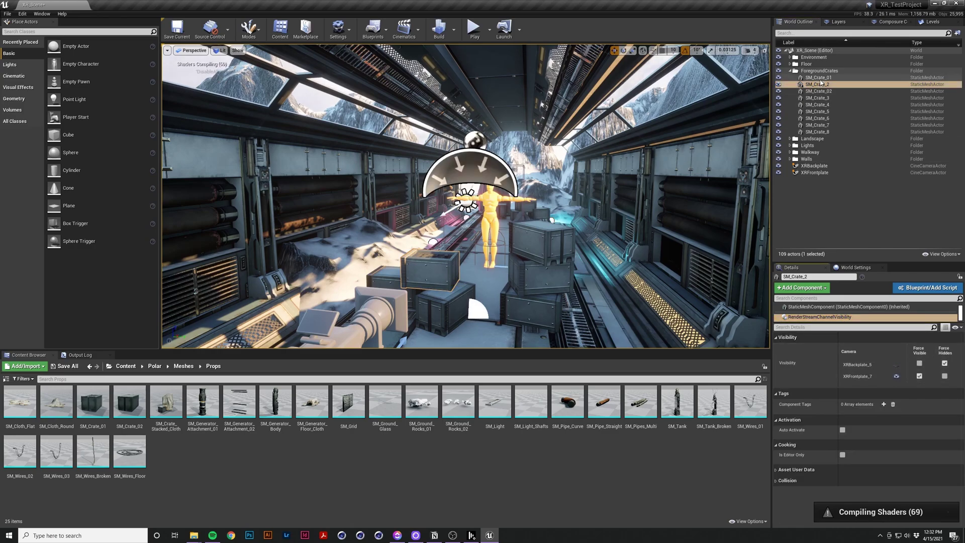
click(855, 317)
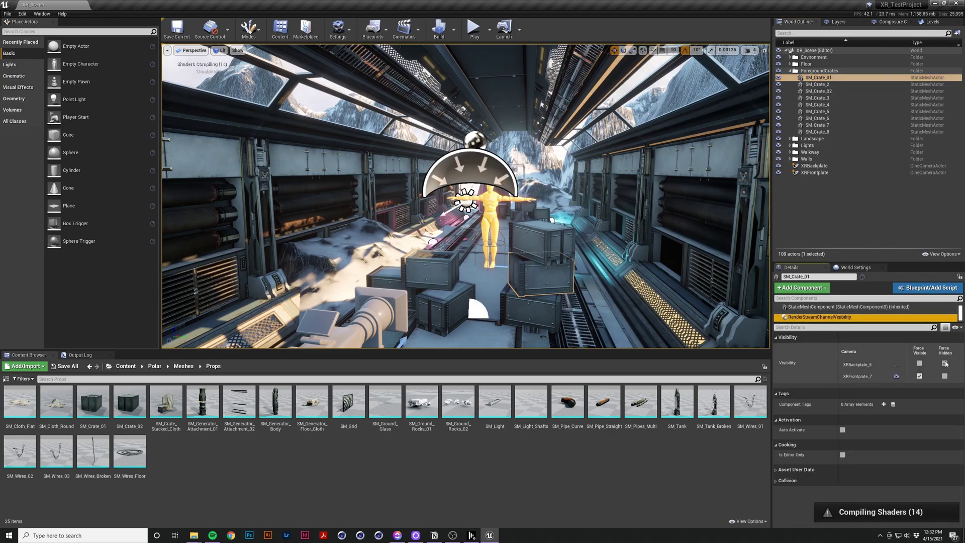
click(819, 90)
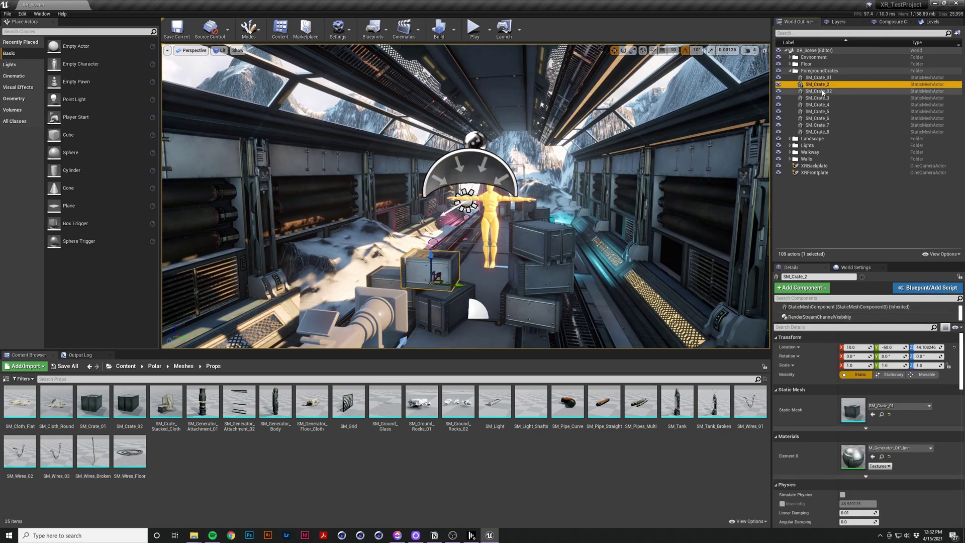
click(836, 214)
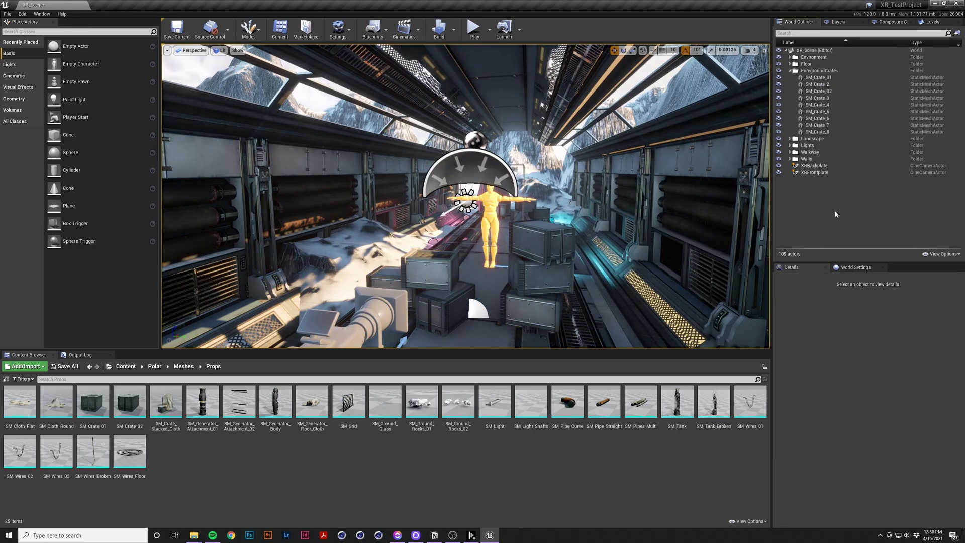
- Open the RenderStreamChannelDefinition component of the XRFrontplate camera and expand its advanced Scene Capture settings
click(823, 174)
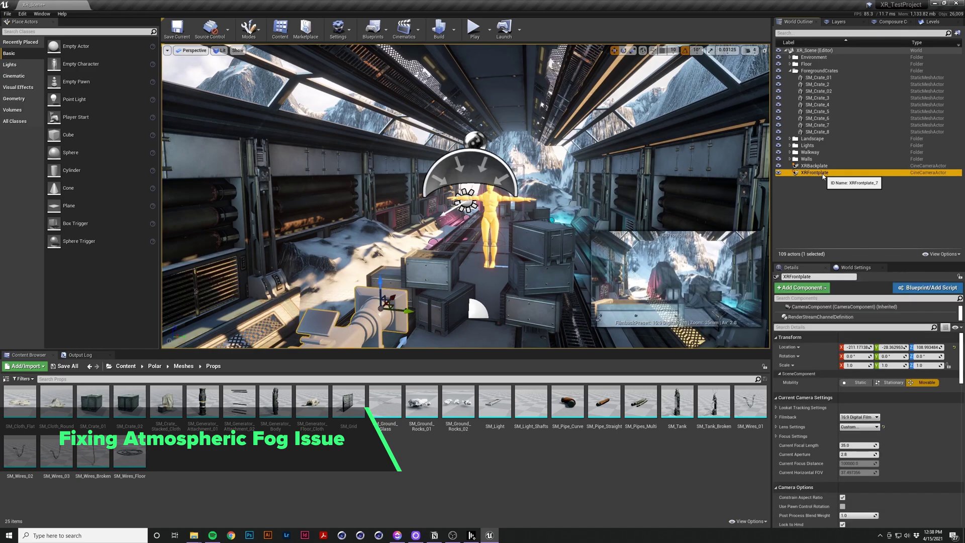
click(839, 318)
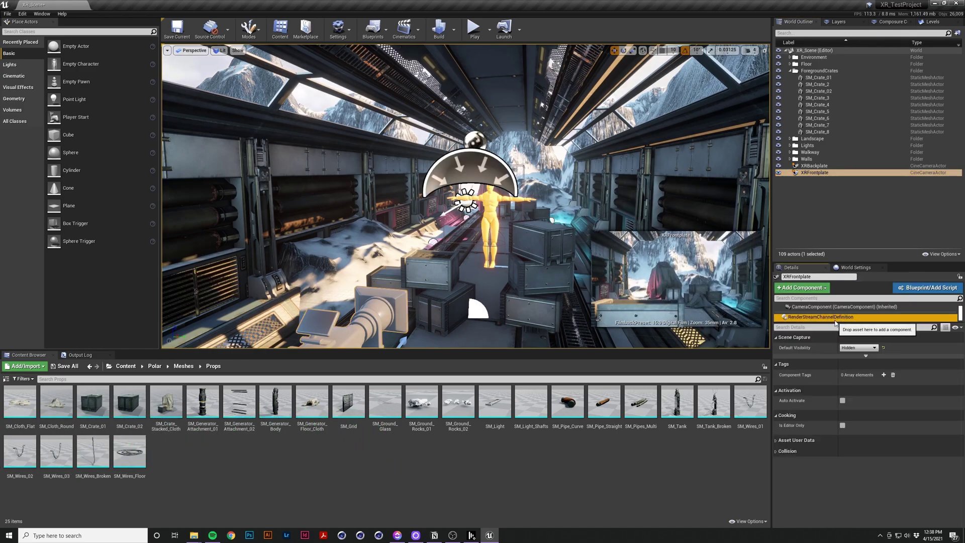
click(873, 358)
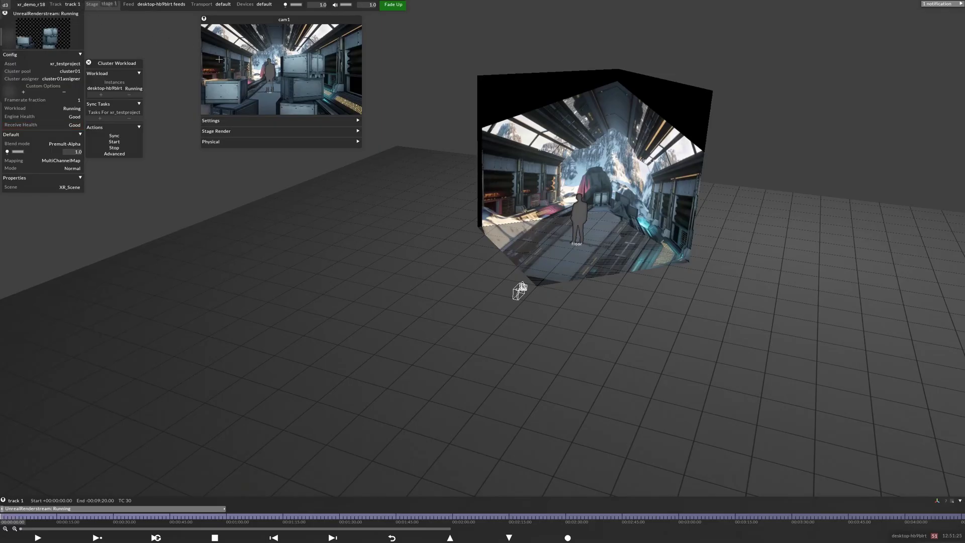
- Switch to Disguise and move cam1 sideways in the stage to test the crates in the frontplate
click(521, 288)
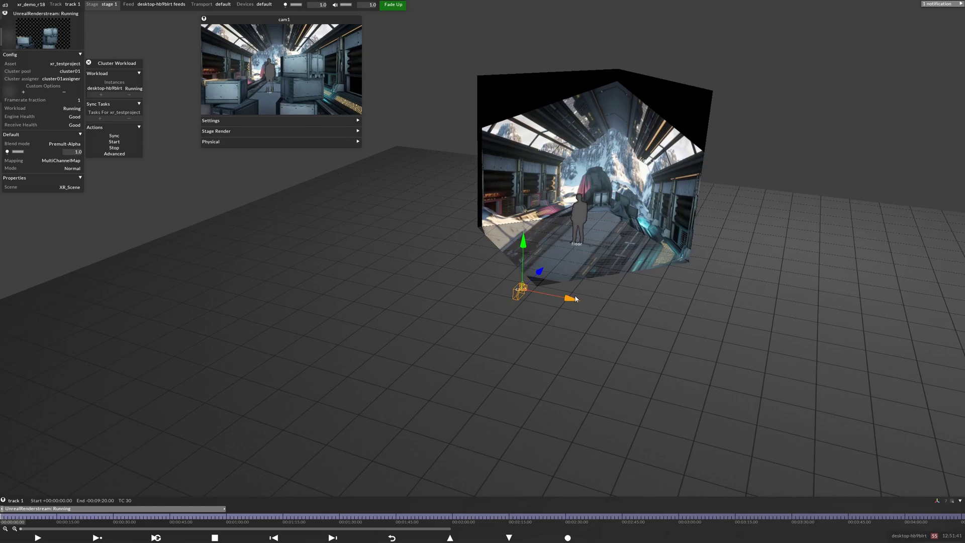
drag(571, 300, 570, 249)
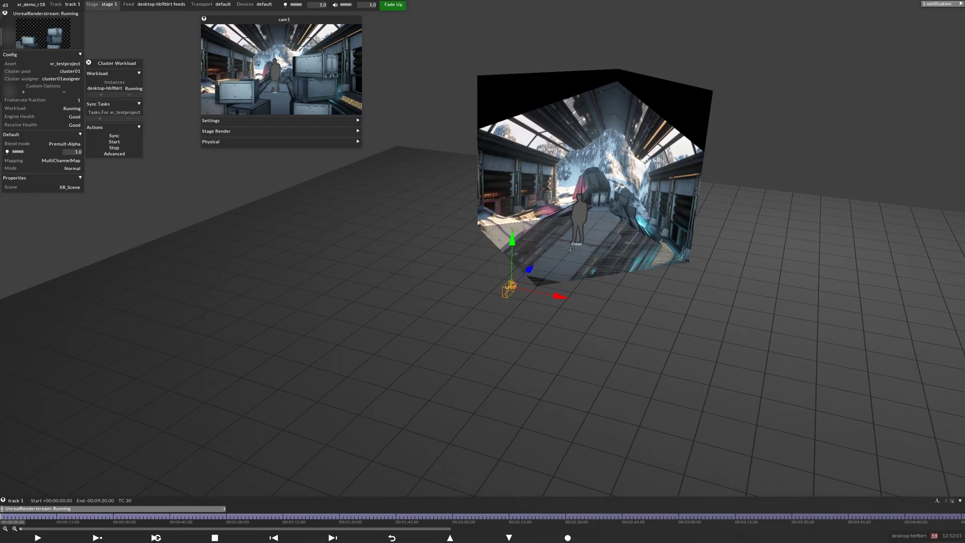